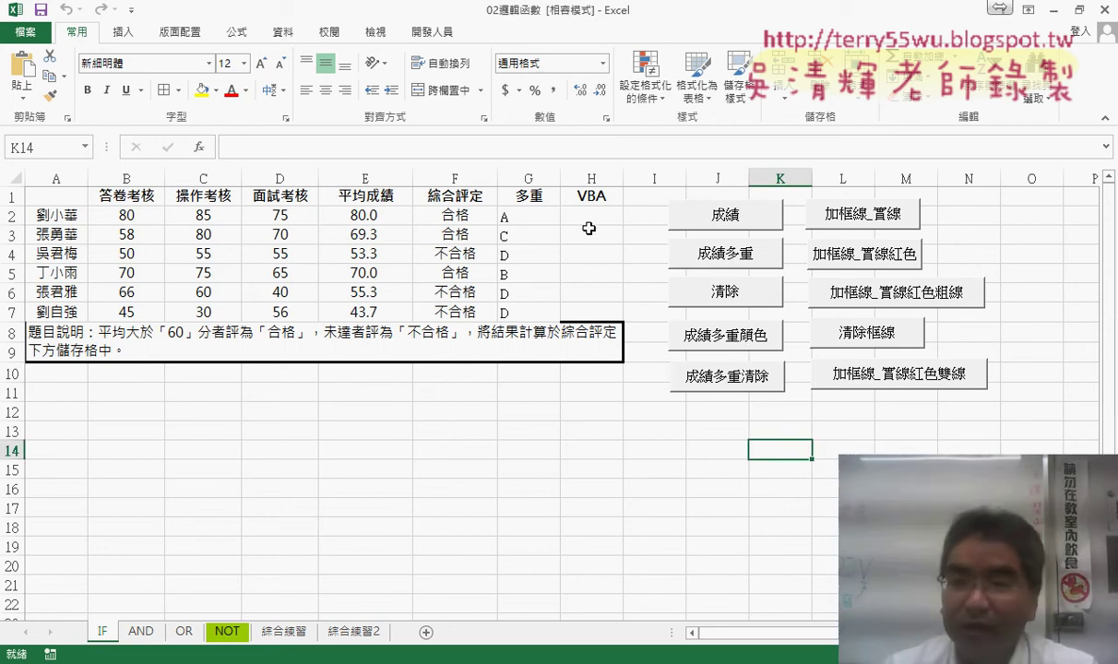
Run the 成績多重顏色 button to colour-code the grades, then view its assigned macro via 指定巨集
click(668, 325)
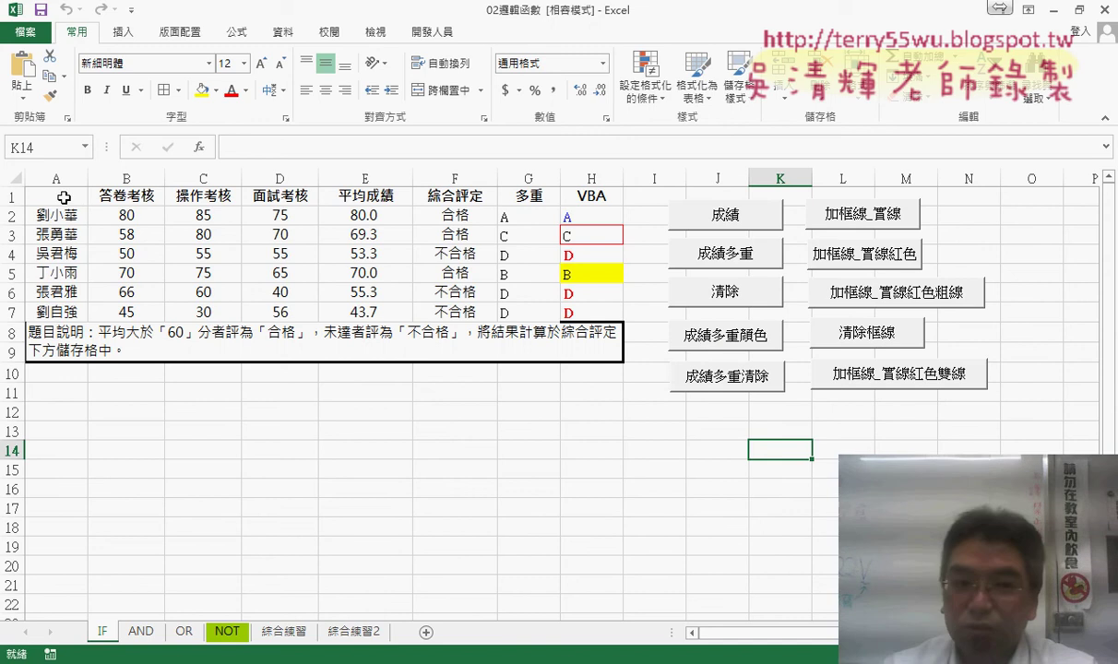
drag(63, 197, 594, 309)
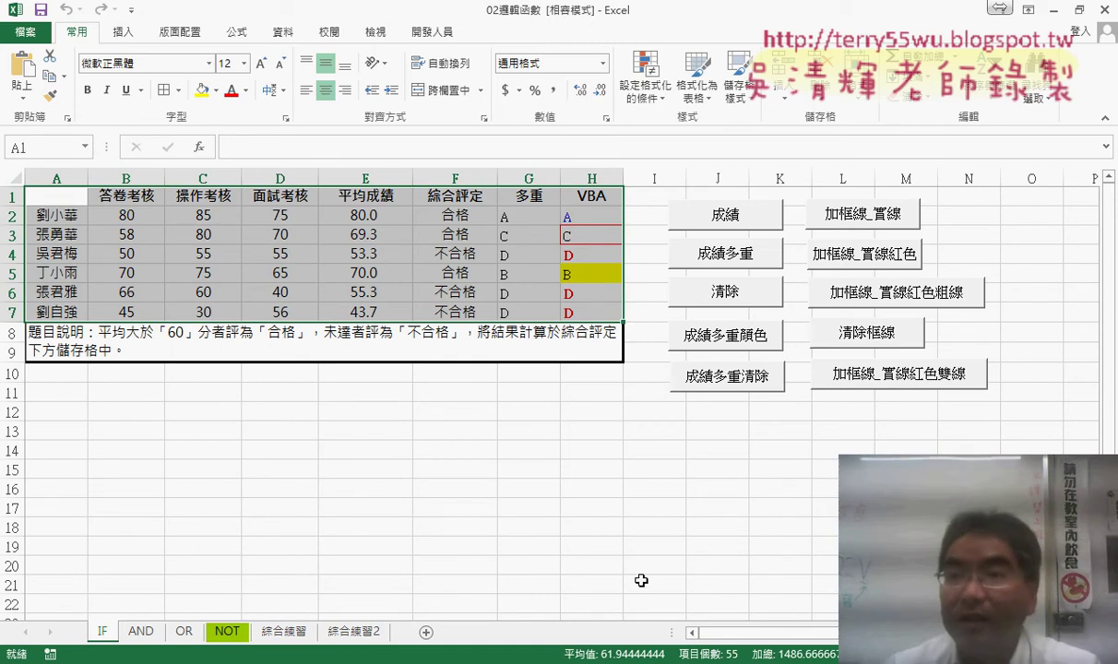
click(646, 546)
right_click(722, 338)
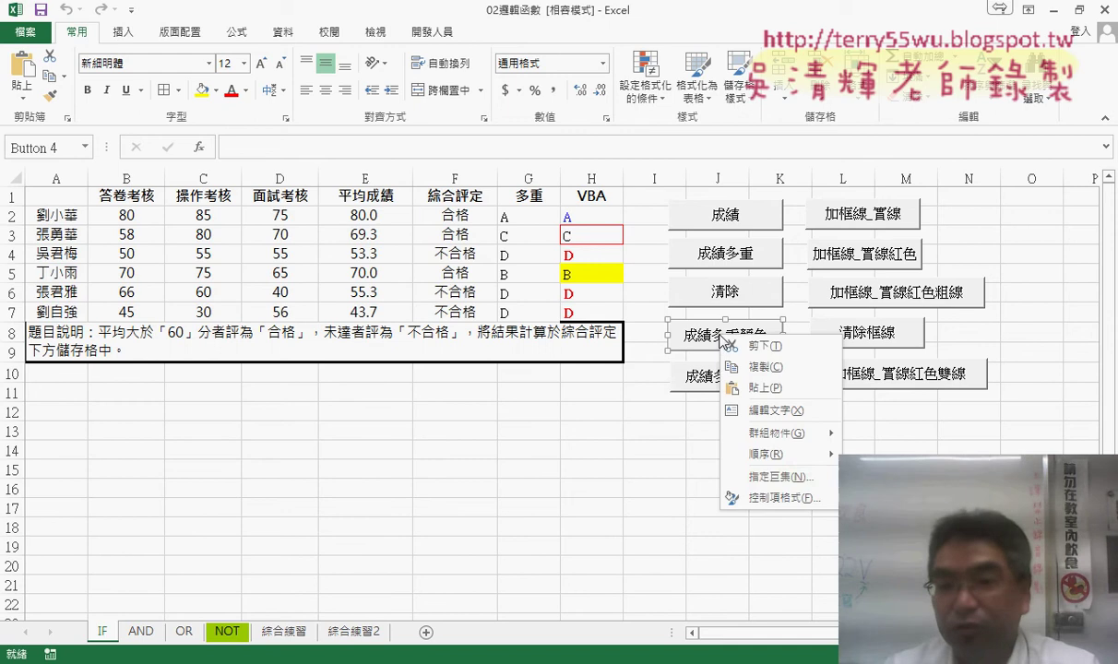
click(766, 478)
Open the 成績多重顏色 code and make an empty line after its For…Next loop
click(896, 342)
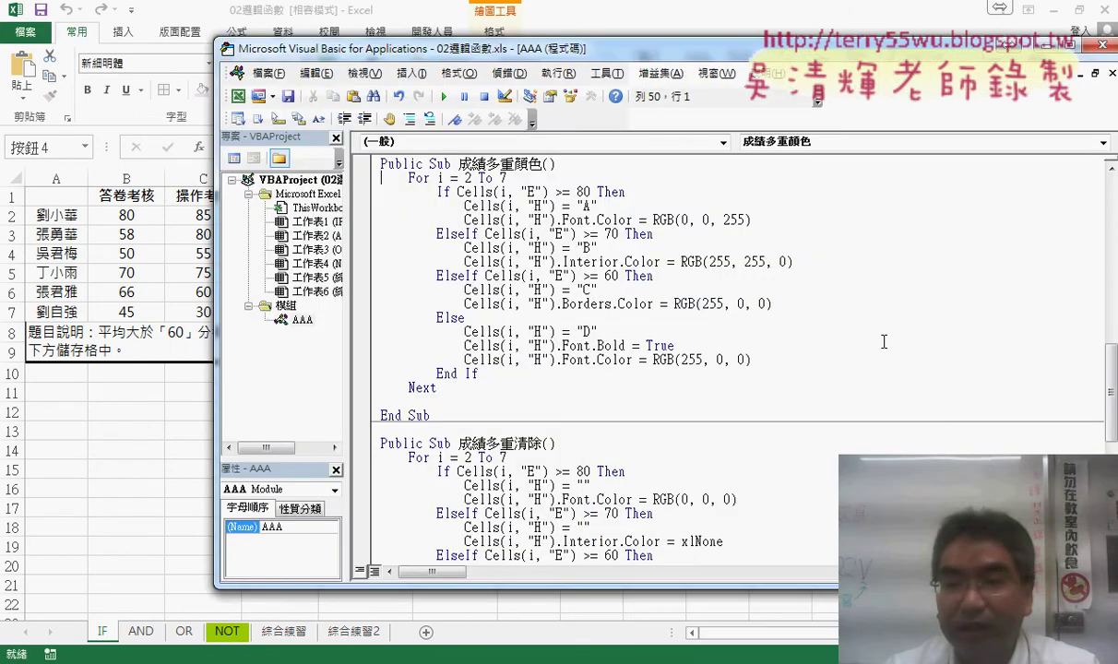
drag(446, 391, 370, 178)
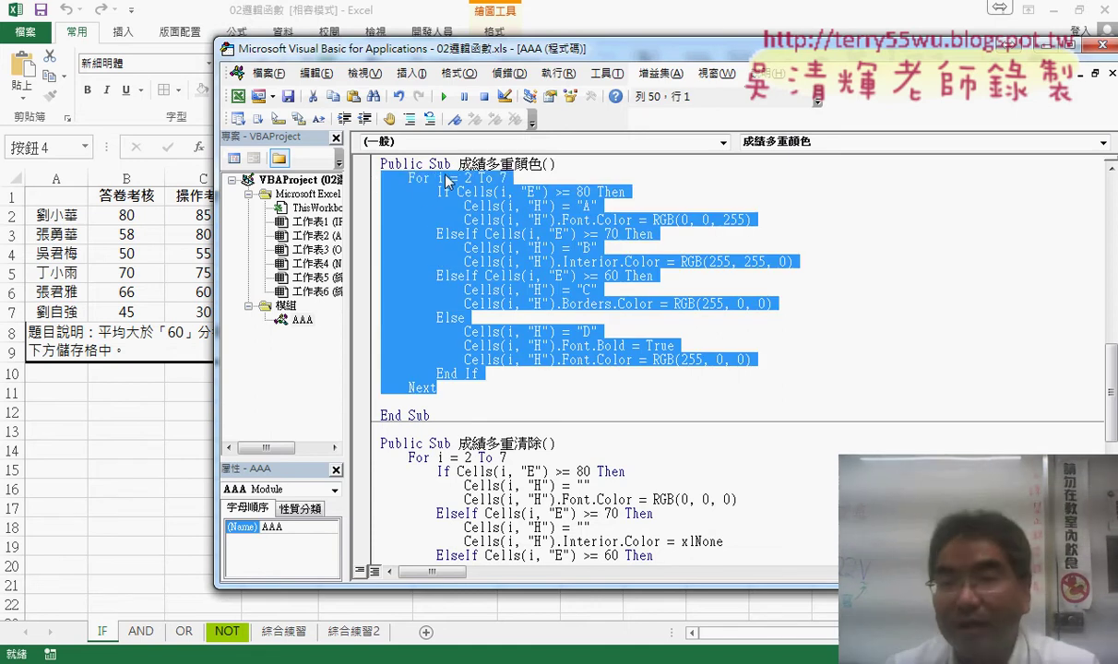
click(458, 163)
drag(459, 164, 522, 164)
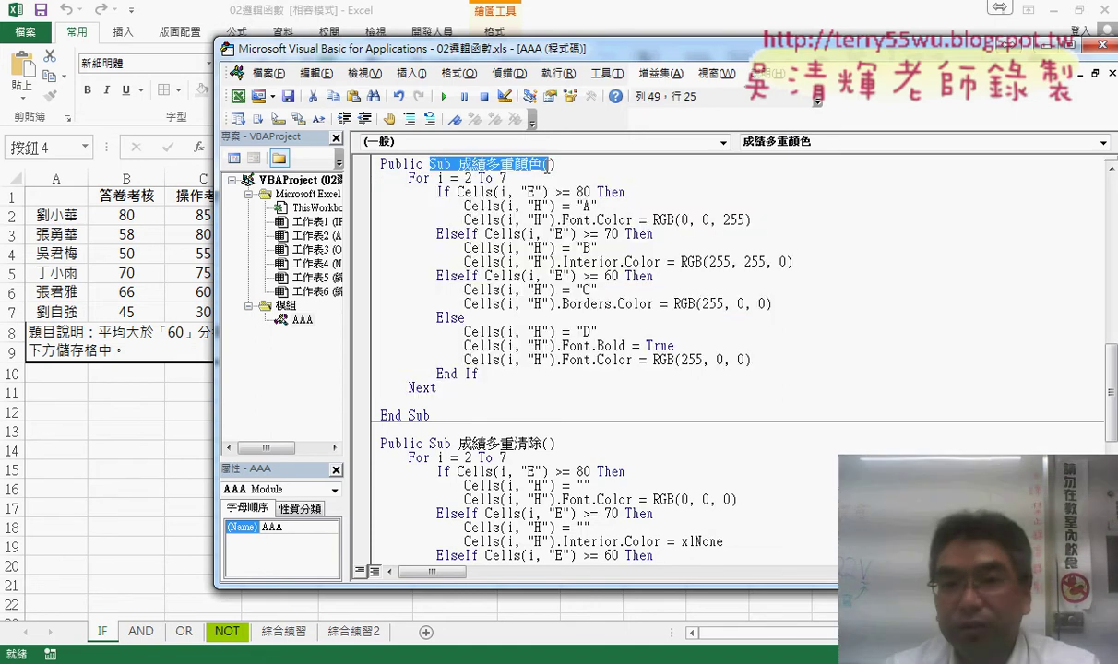
click(429, 178)
drag(380, 178, 453, 384)
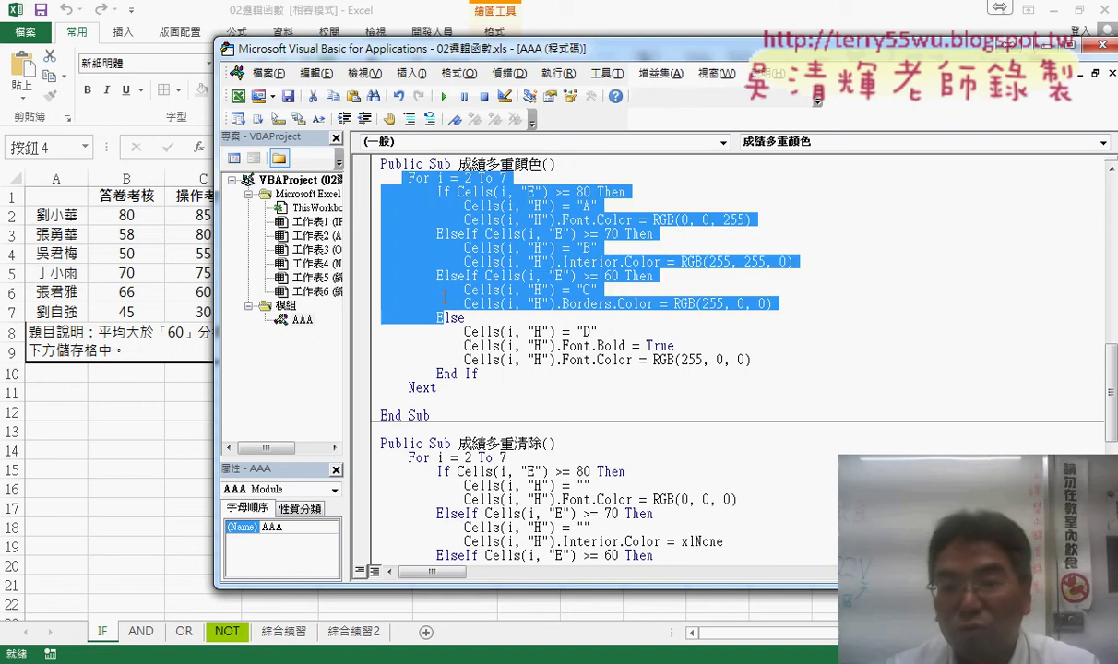
click(449, 388)
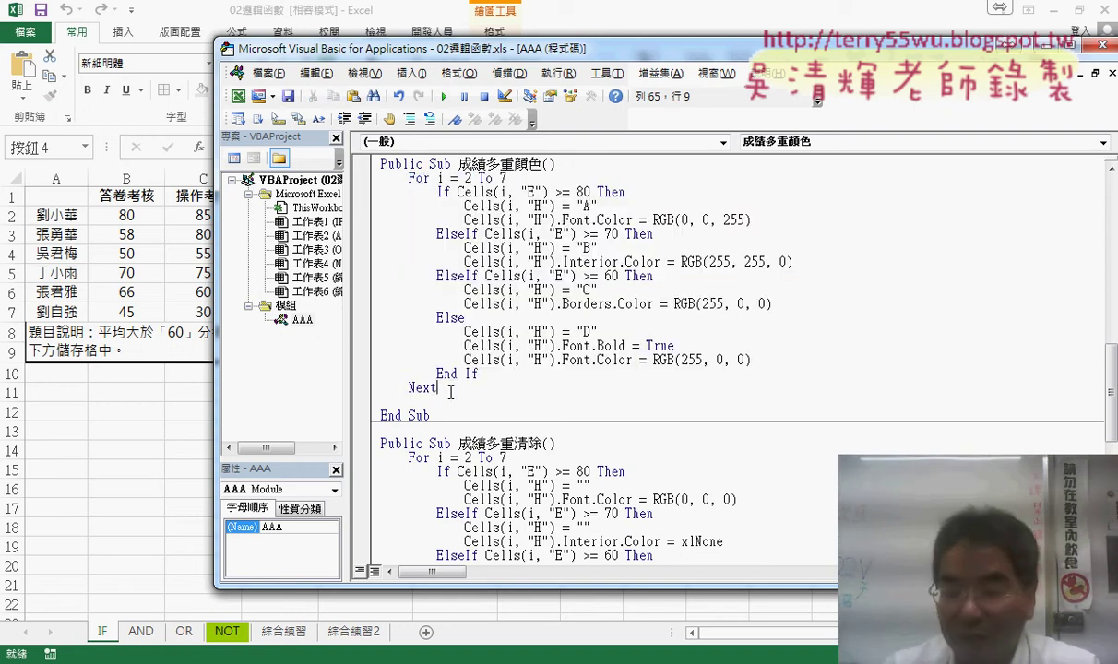
key(Delete)
key(Return)
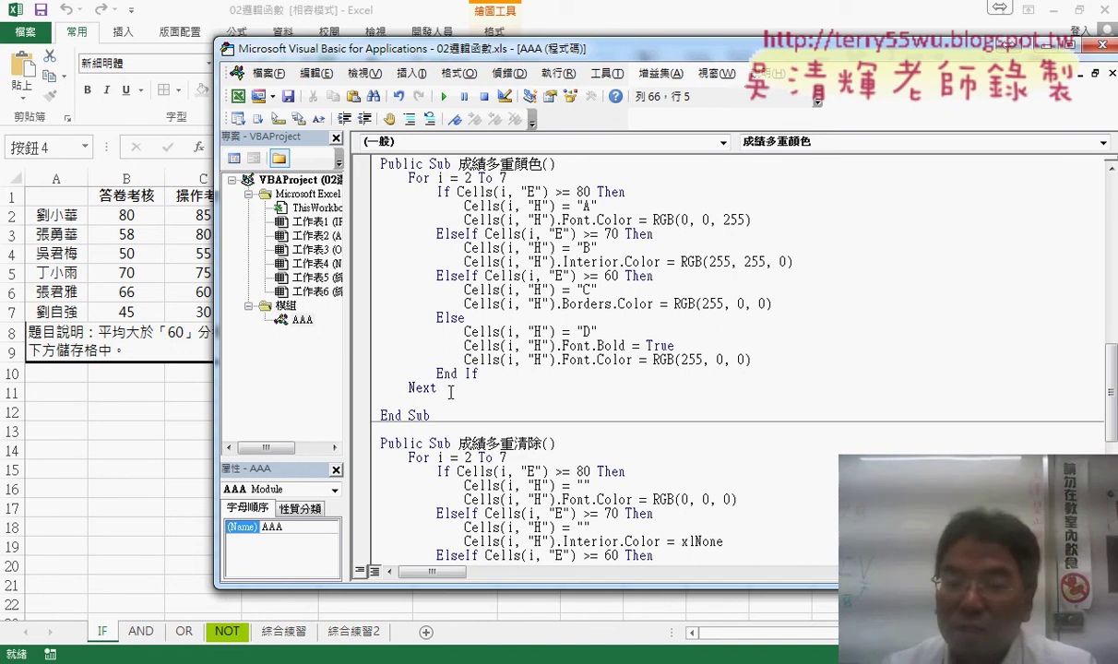
Select the four Range(...).Borders lines in 加框線_實線紅色雙線
scroll(450, 392, down, 3)
scroll(450, 391, down, 5)
scroll(450, 389, down, 2)
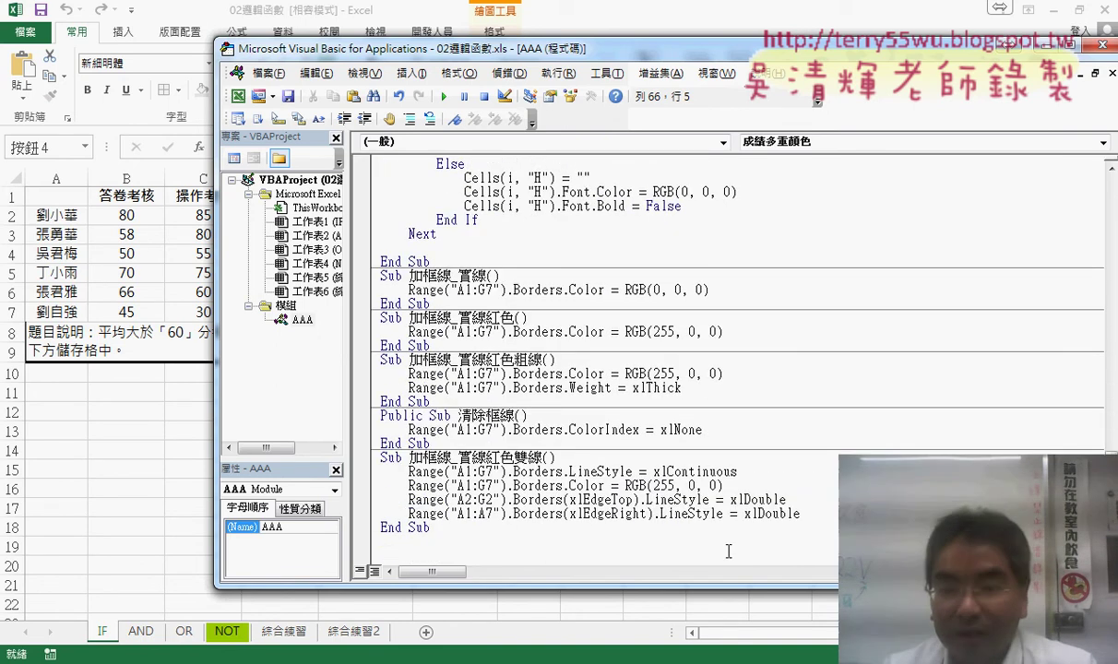
drag(800, 514, 381, 469)
scroll(408, 473, up, 2)
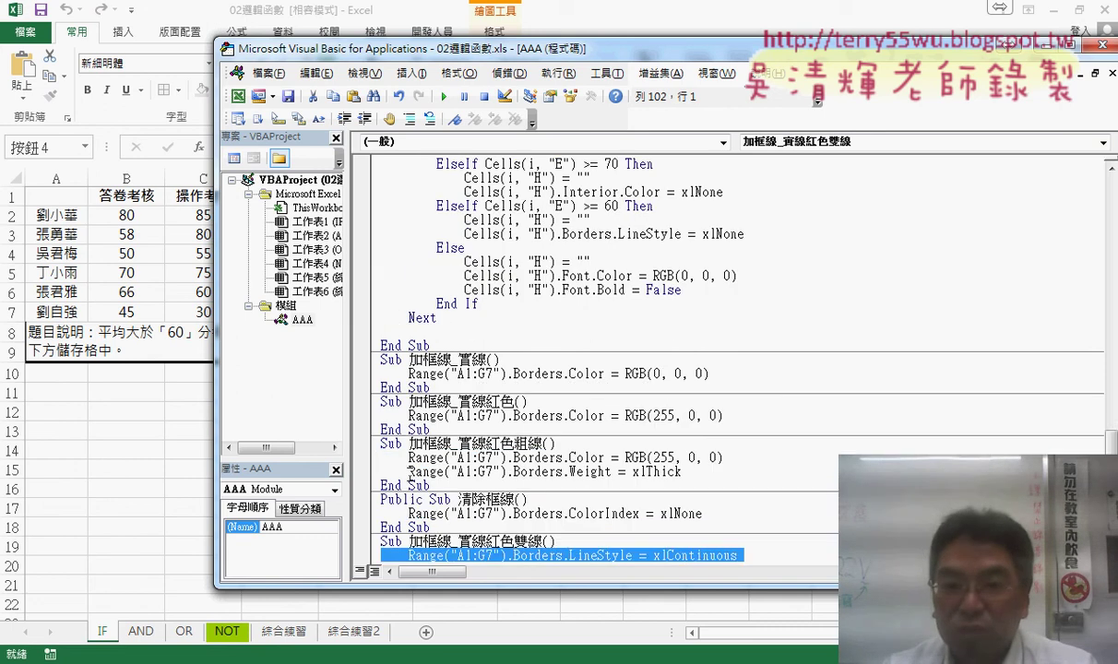
scroll(409, 473, up, 6)
click(420, 305)
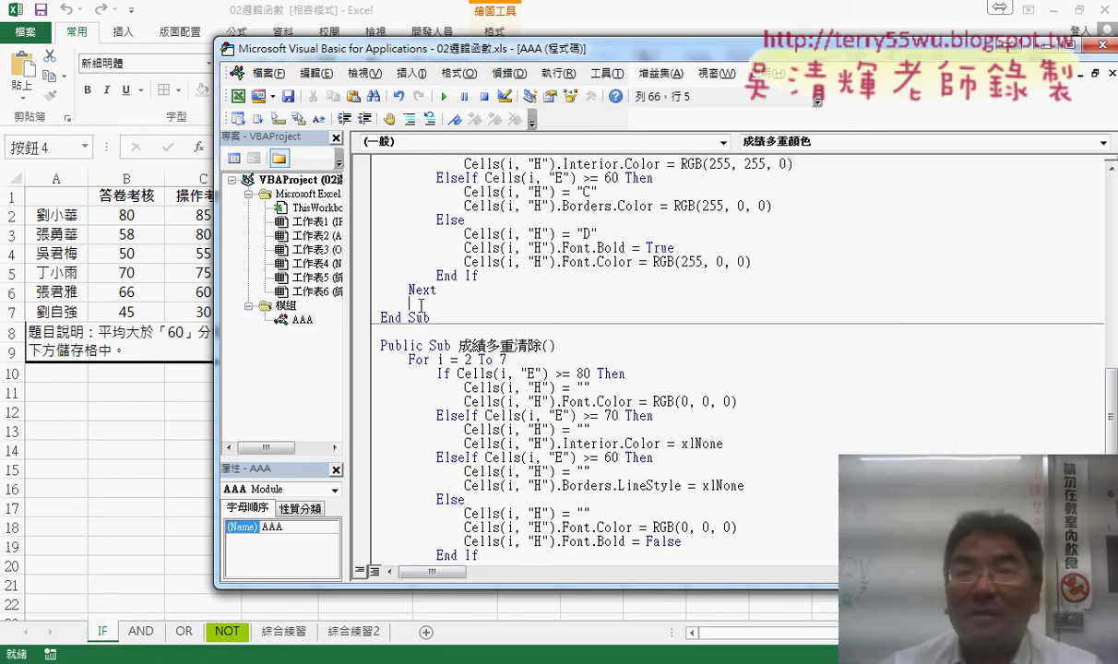
scroll(501, 392, down, 3)
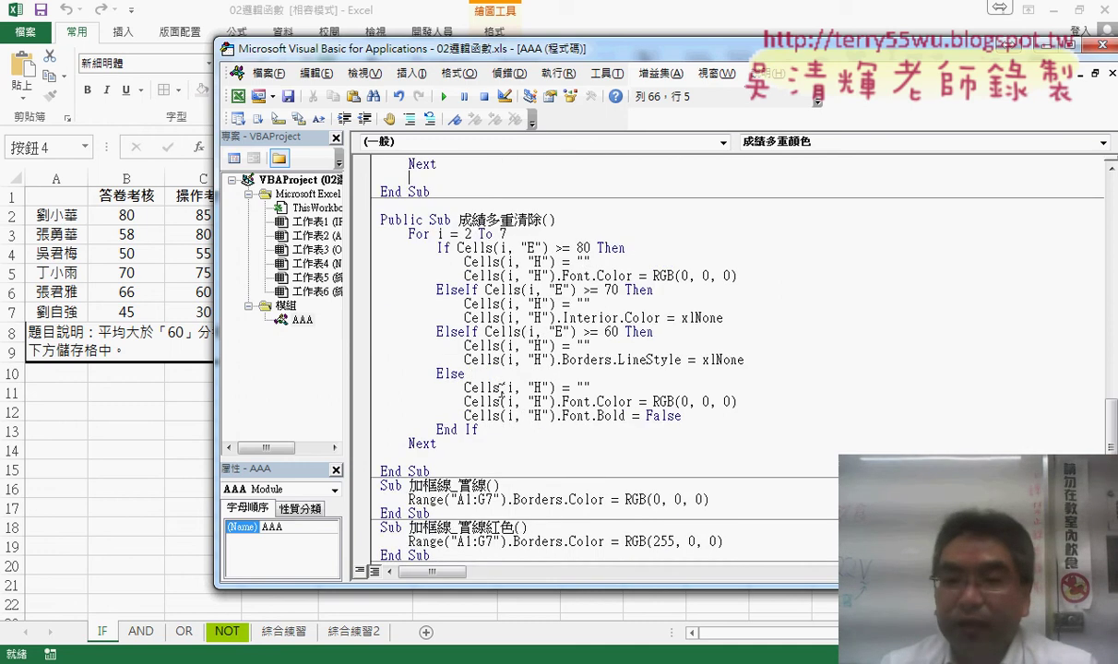
scroll(500, 392, down, 5)
drag(813, 522, 343, 471)
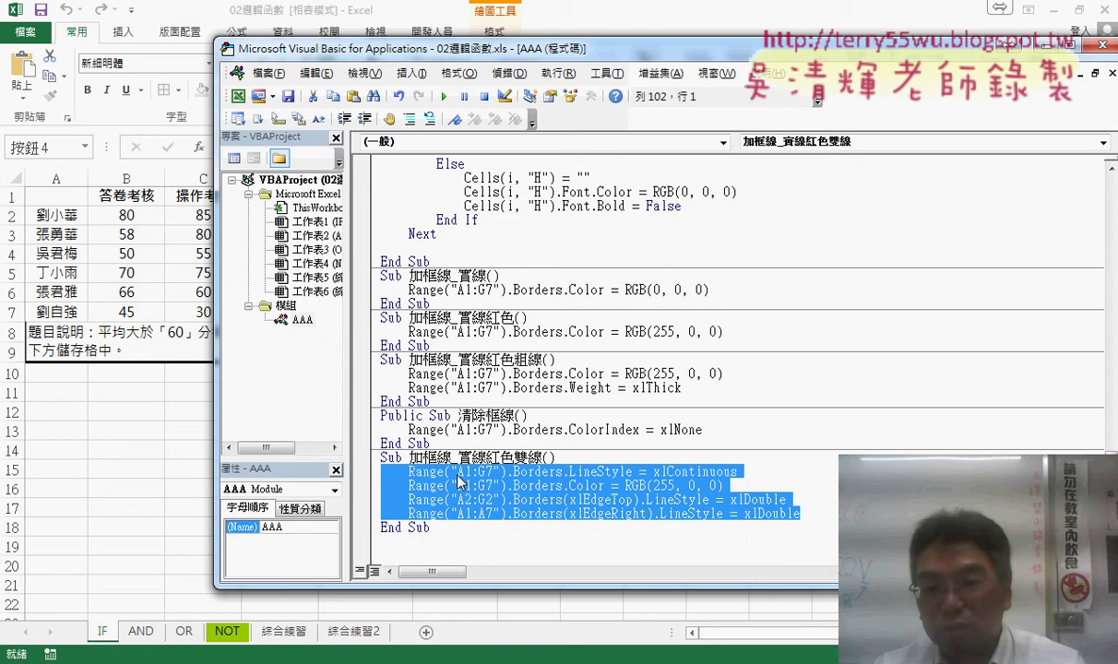
scroll(459, 475, up, 7)
scroll(459, 475, up, 6)
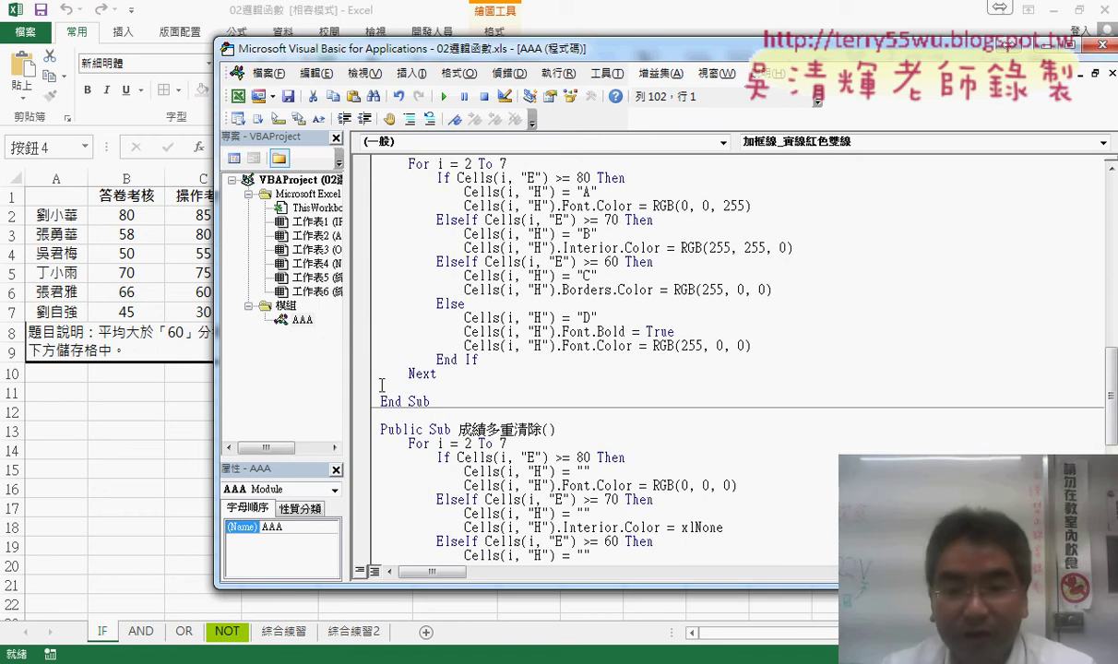
Paste the four border lines between Next and End Sub in 成績多重顏色
drag(382, 385, 498, 387)
key(Delete)
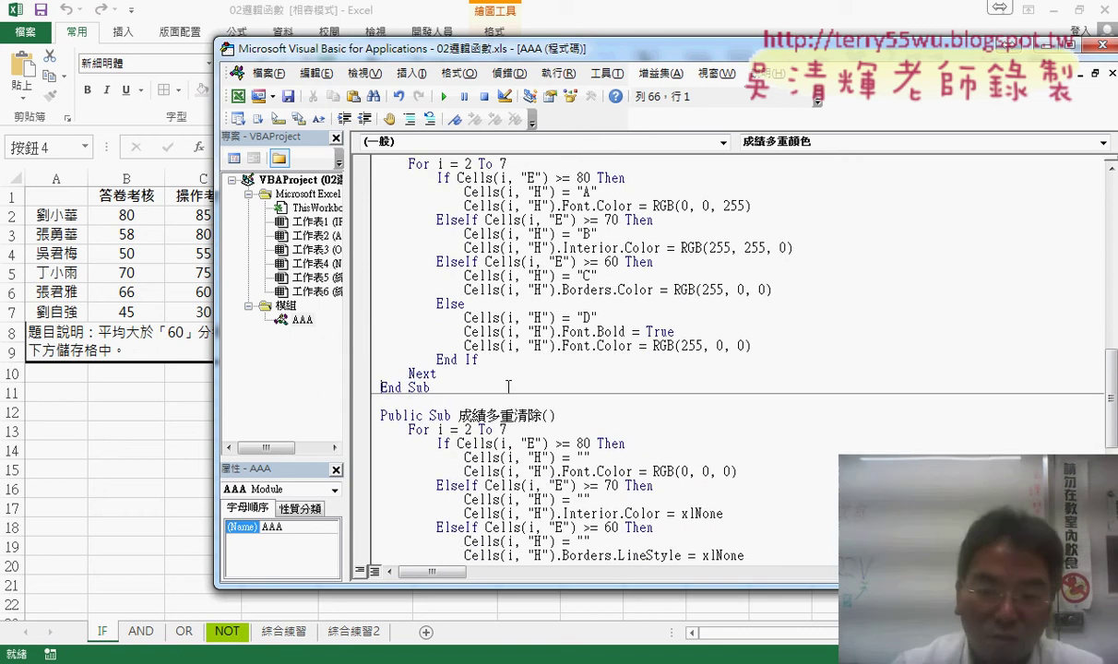
key(Return)
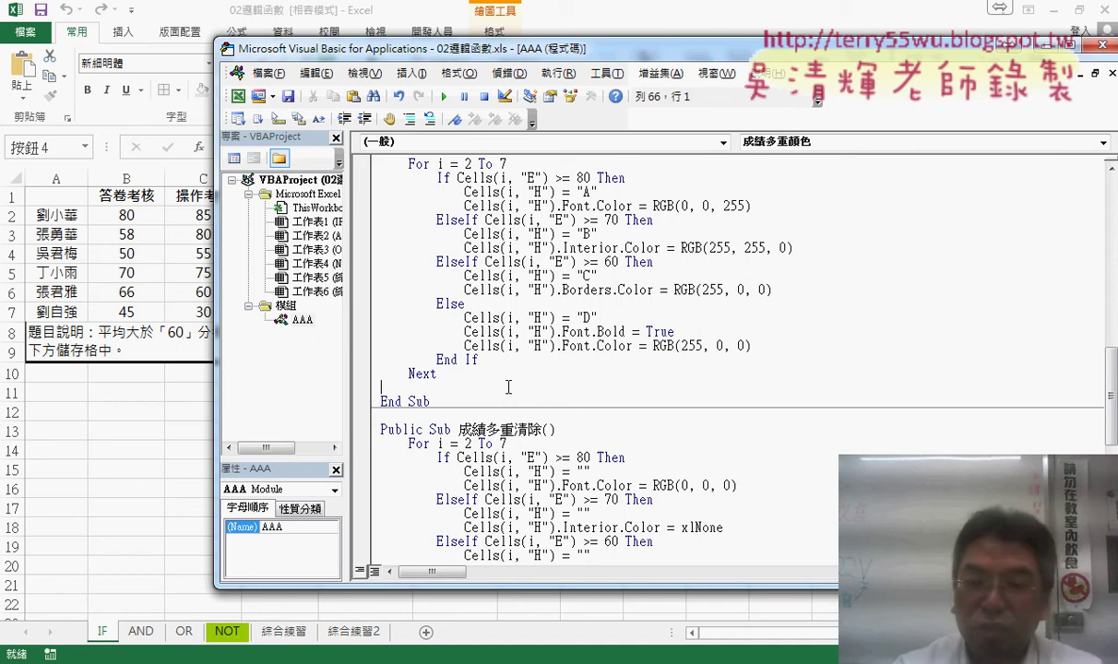
text(Range("A1:G7").Borders.LineStyle = xlContinuous     Range("A1:G7").Borders.Color = RGB(255, 0, 0)     Range("A2:G2").Borders(xlEdgeTop).LineStyle = xlDouble     Range("A1:A7").Borders(xlEdgeRight).LineStyle = xlDouble)
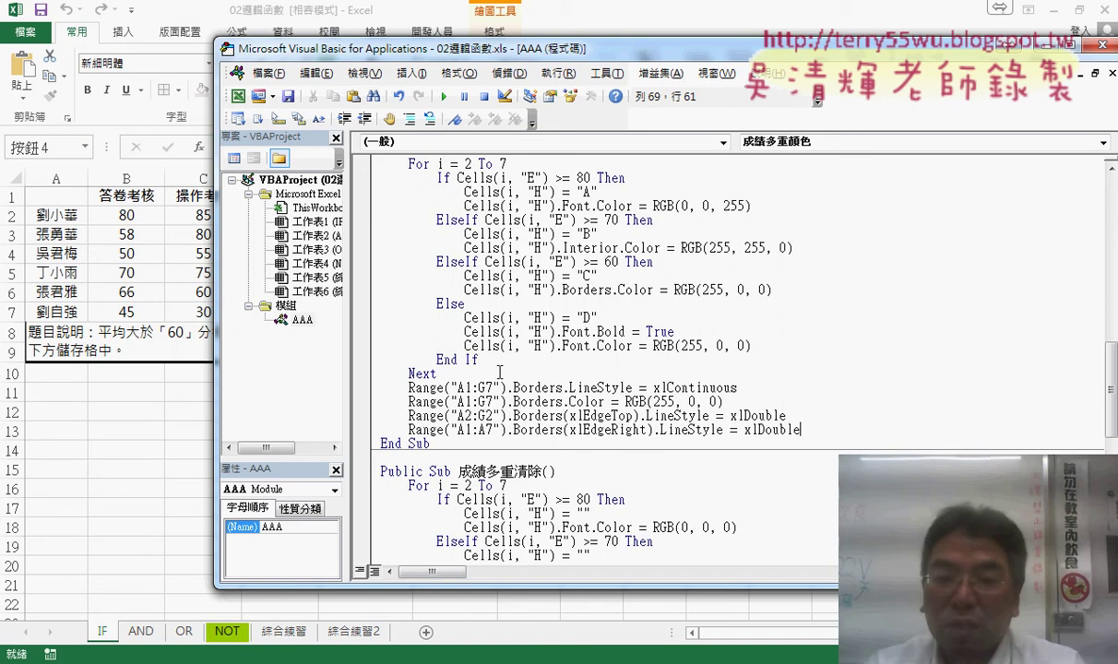
drag(498, 372, 362, 165)
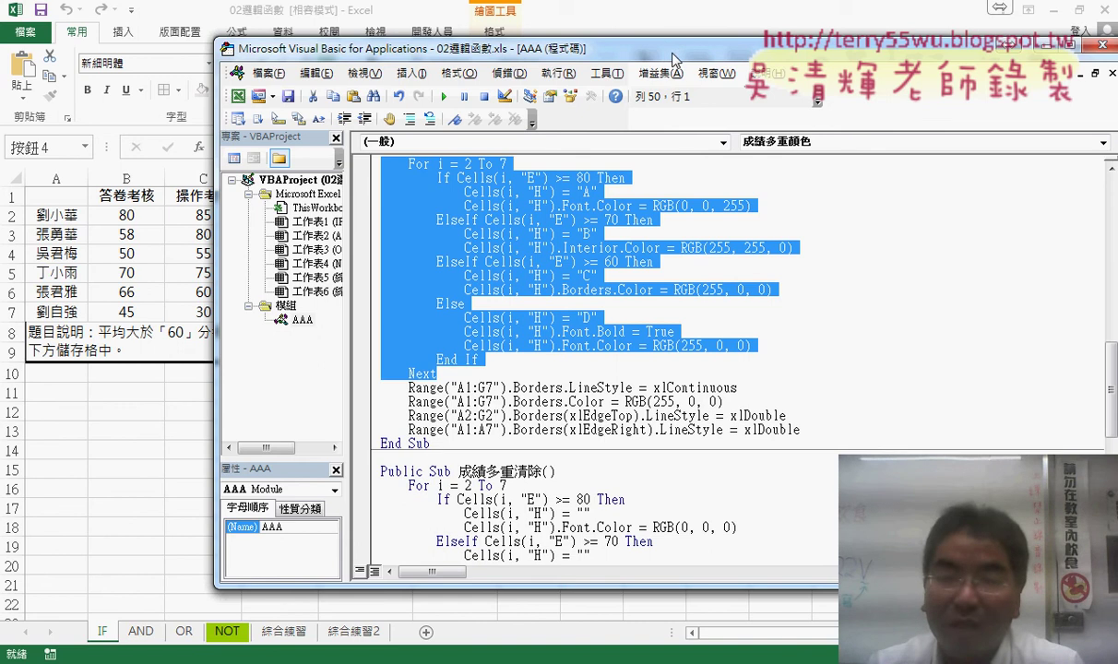
drag(673, 58, 941, 80)
Break on the first border line, run the macro, and step through the four border lines
scroll(876, 279, up, 2)
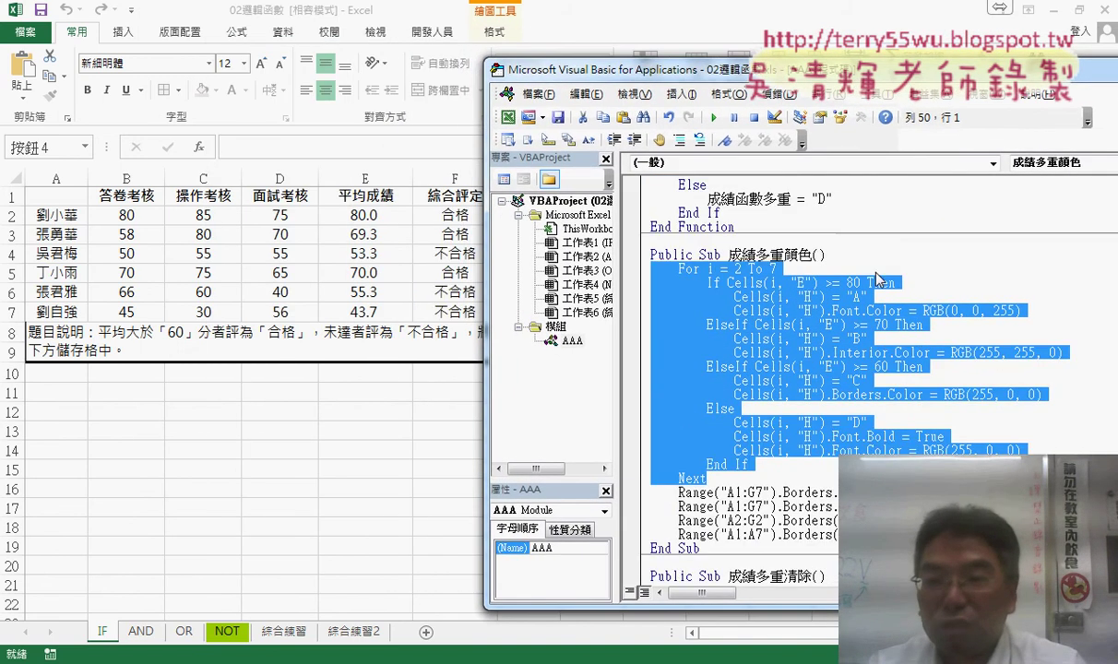
scroll(876, 279, down, 2)
click(630, 409)
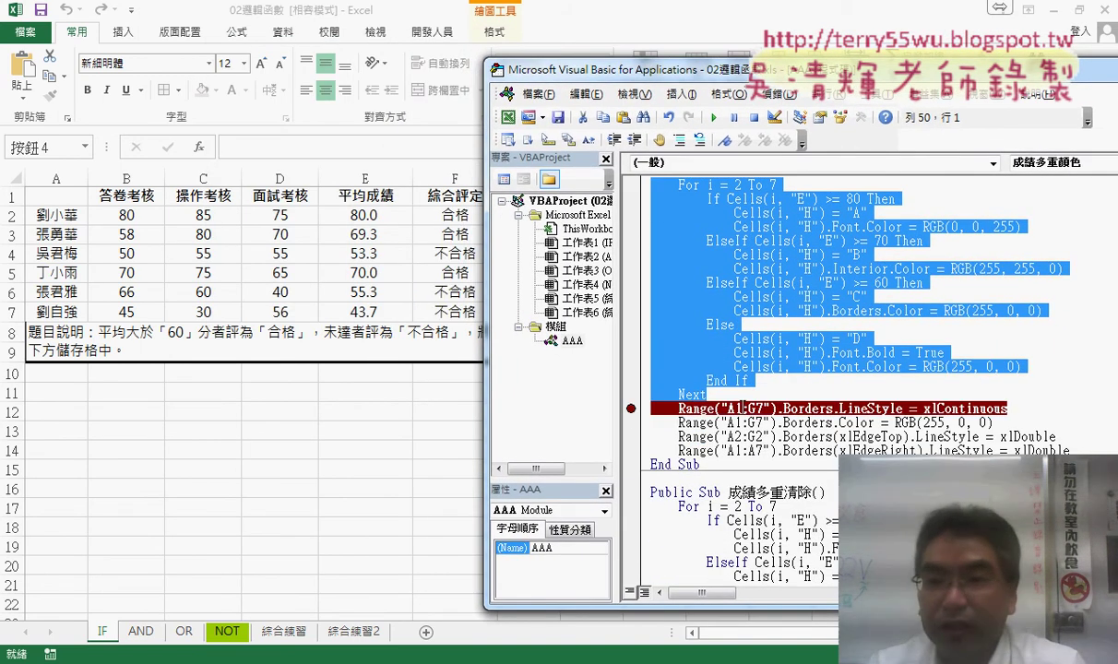
click(715, 117)
drag(584, 73, 719, 71)
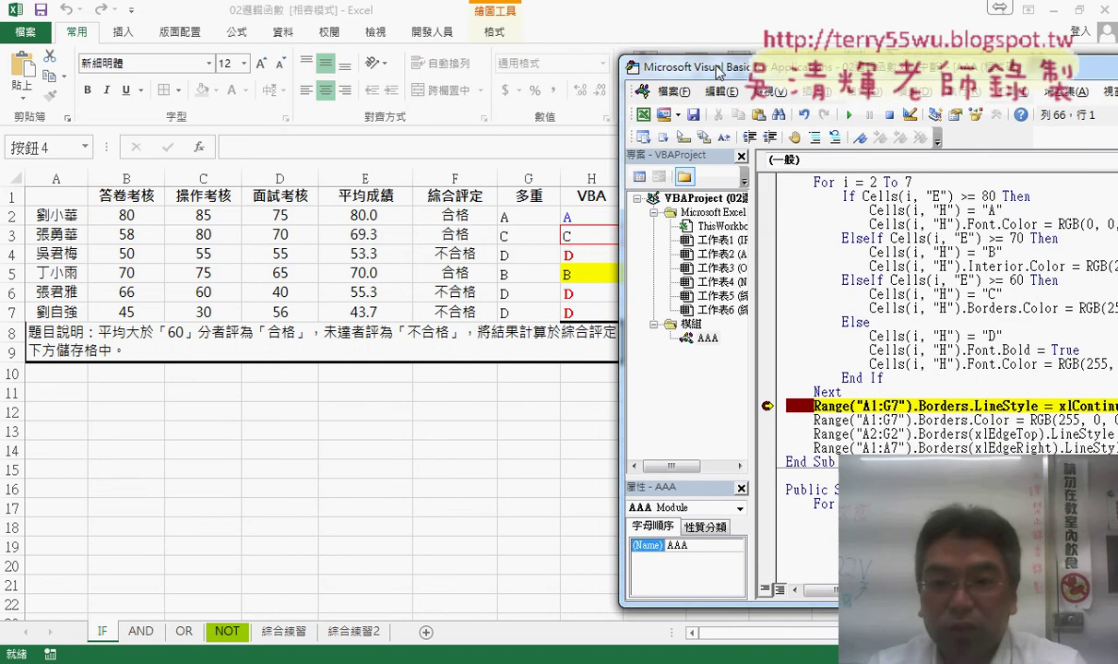
mouse_move(846, 407)
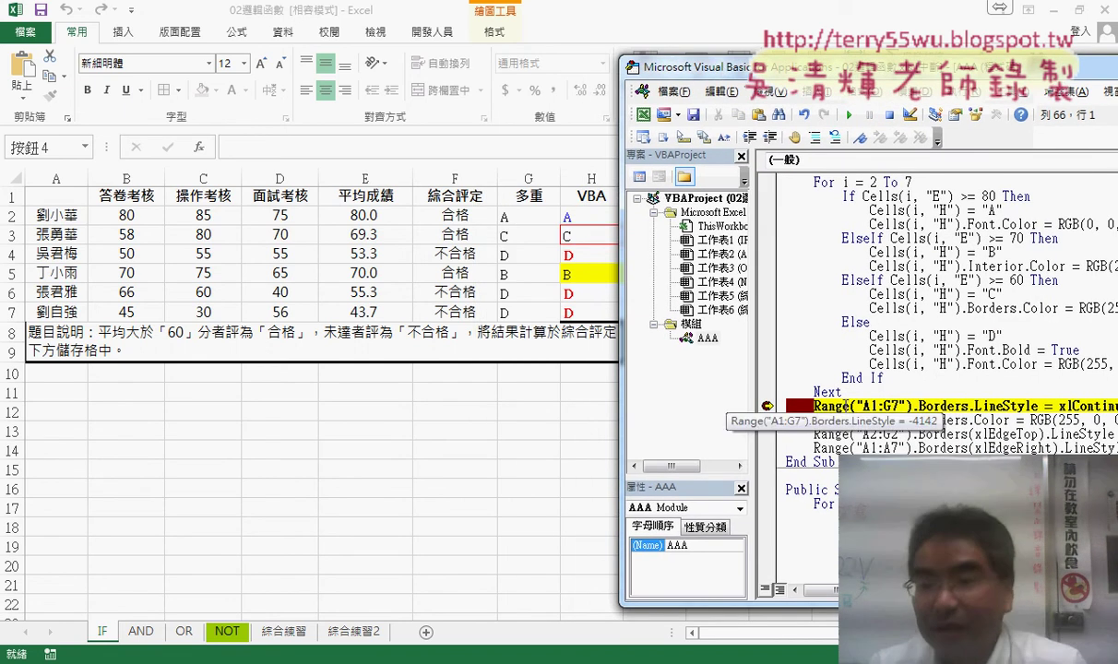
key(F8)
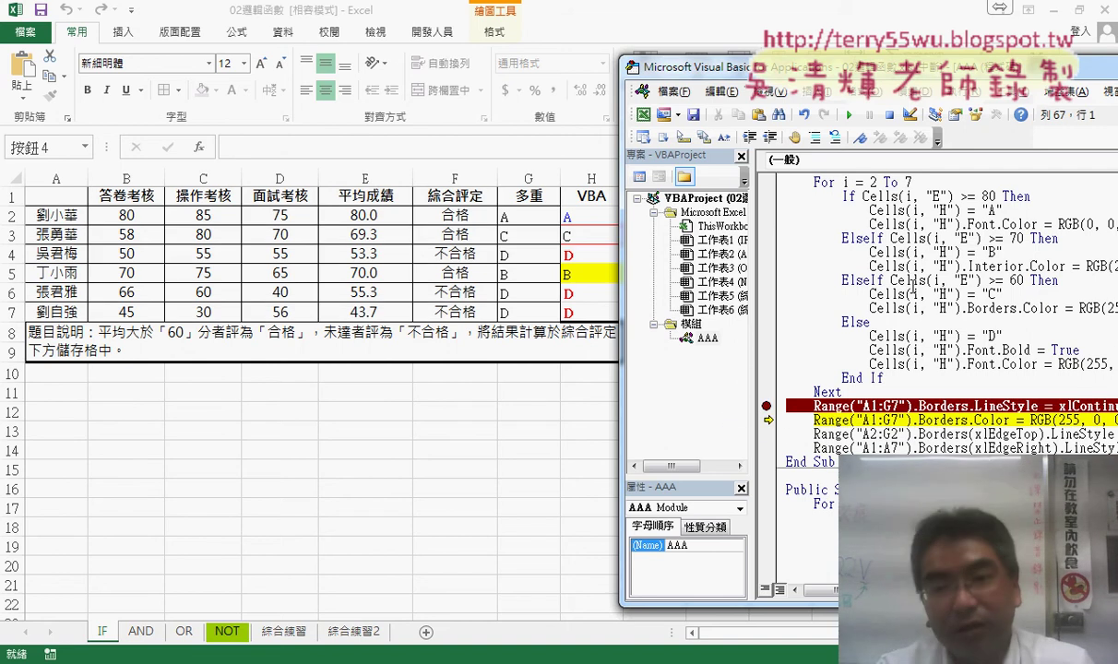
key(F8)
key(F8)
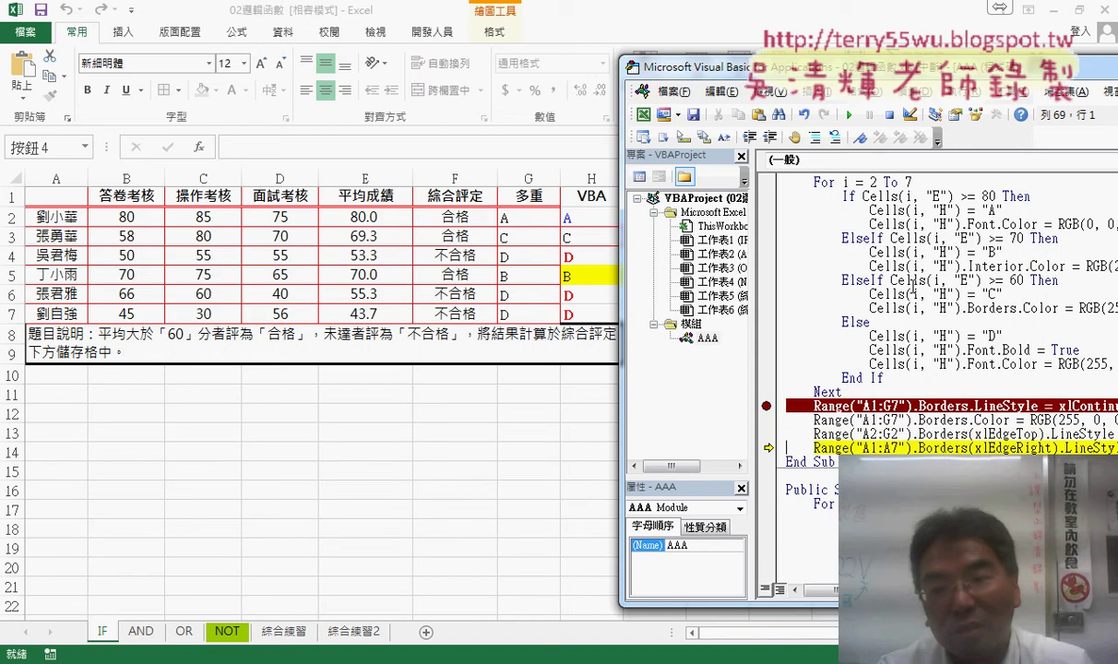
key(F8)
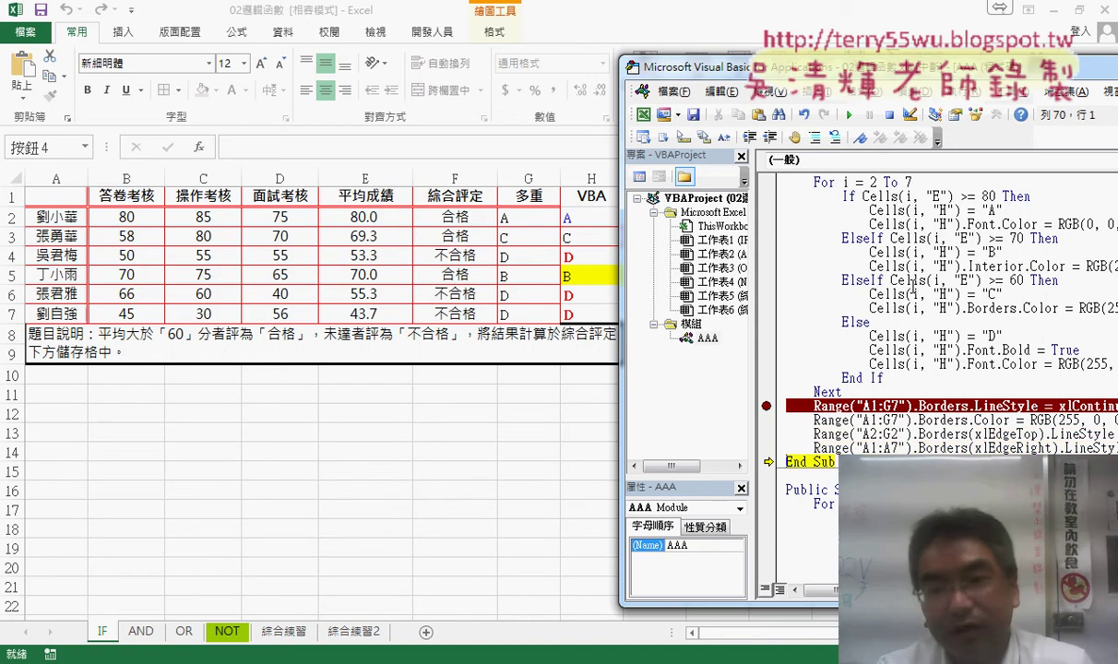
key(F8)
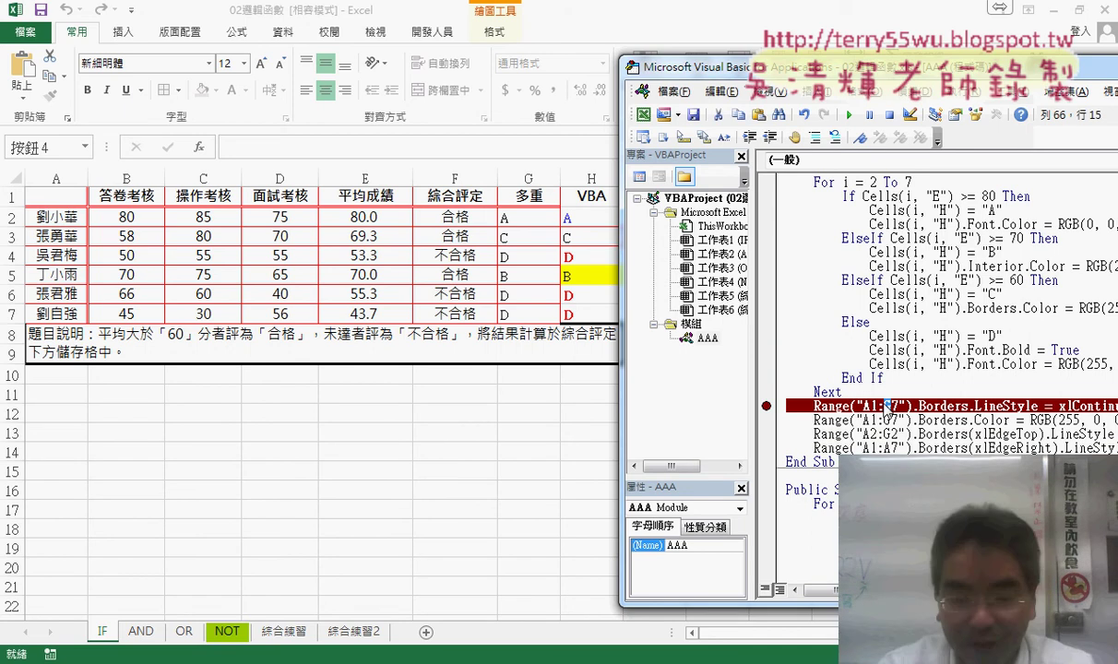
Change the border range references from column G to column H, e.g. A2:H2
click(887, 405)
key(Down)
key(BackSpace)
text(H)
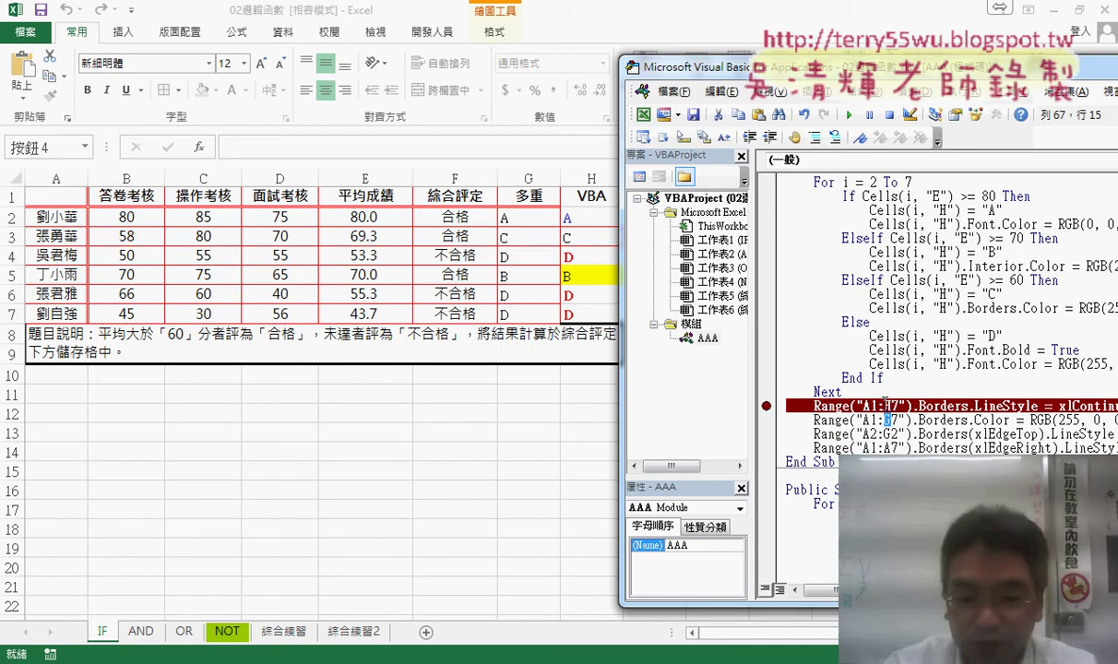
key(Down)
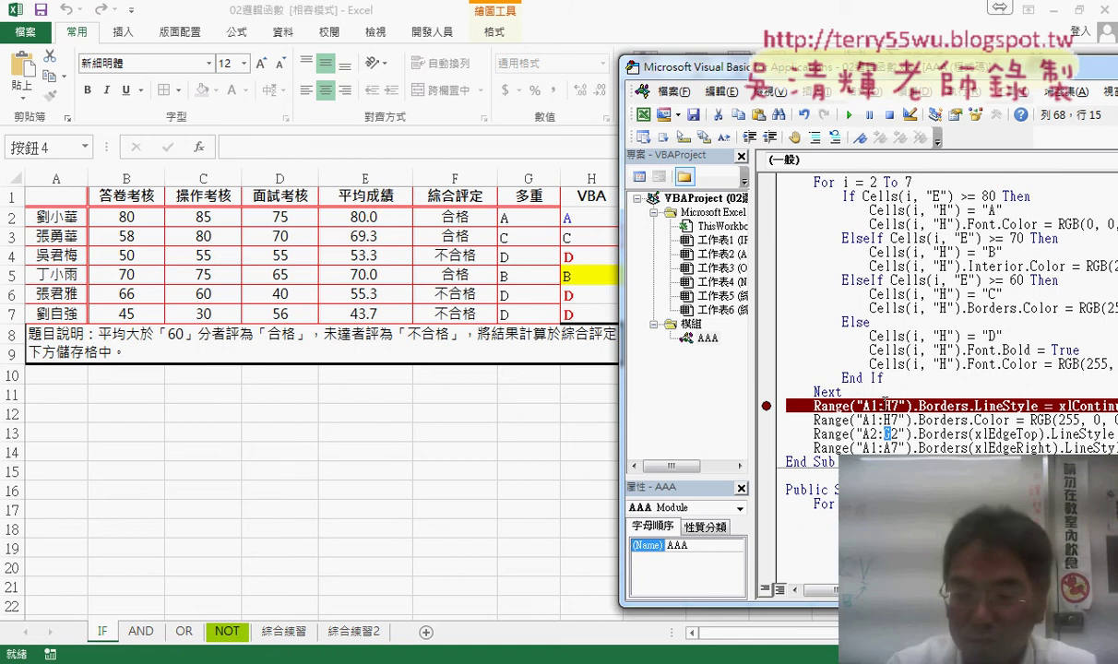
key(BackSpace)
text(H)
key(Down)
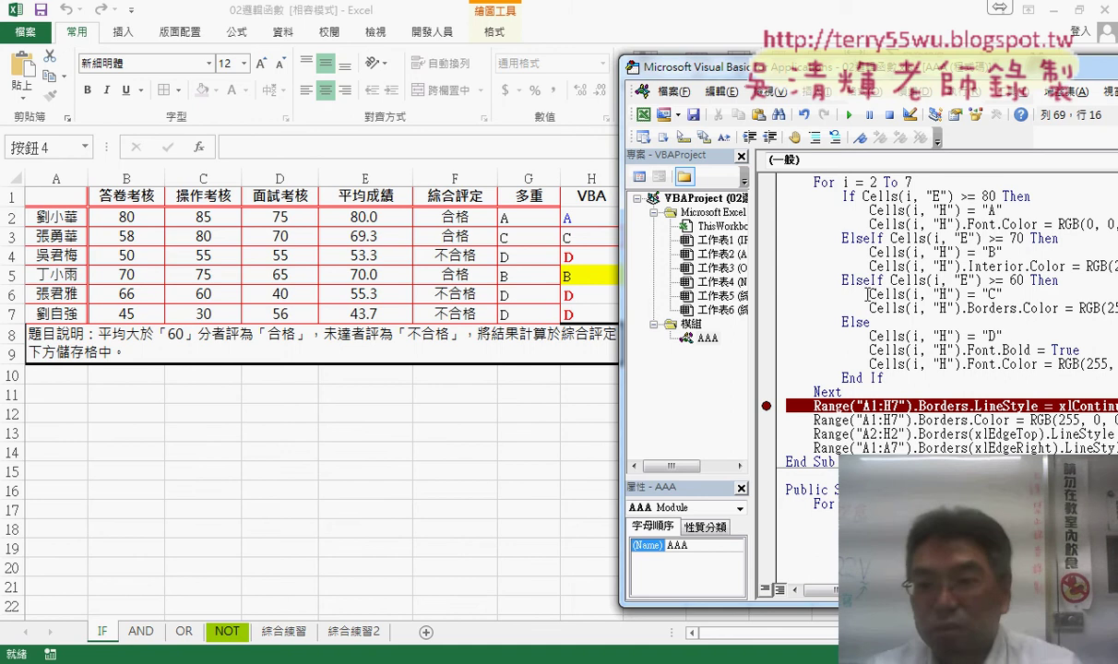
Remove the breakpoint from the Borders line
click(765, 406)
click(911, 294)
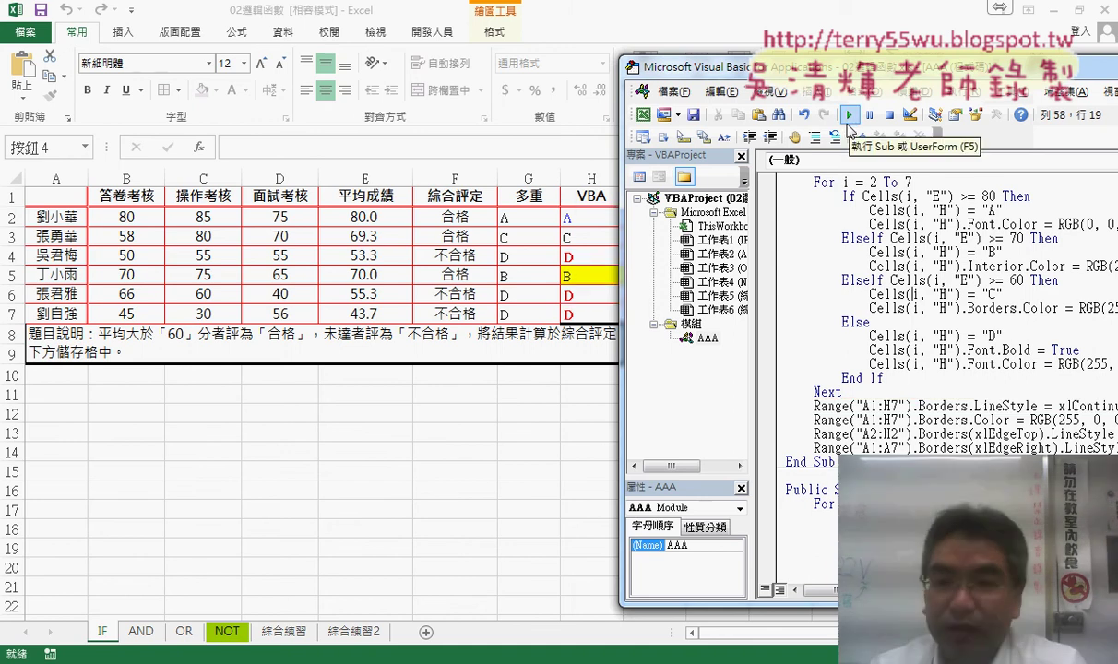
drag(626, 227, 651, 227)
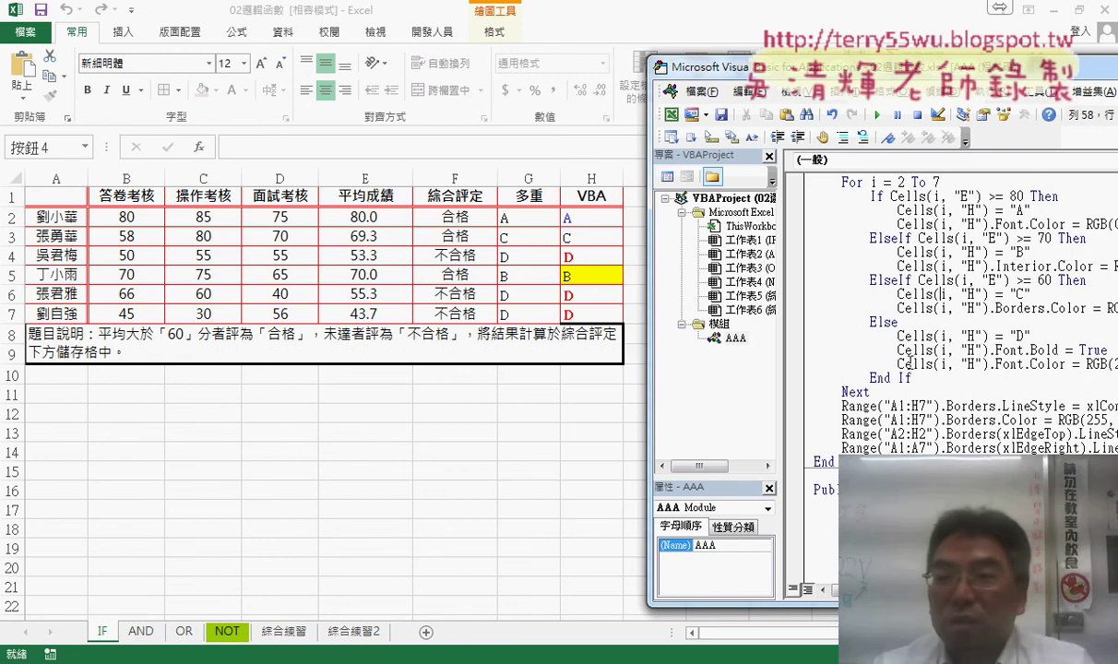
Cut the four column-H border lines out of 成績多重顏色
drag(840, 67, 477, 59)
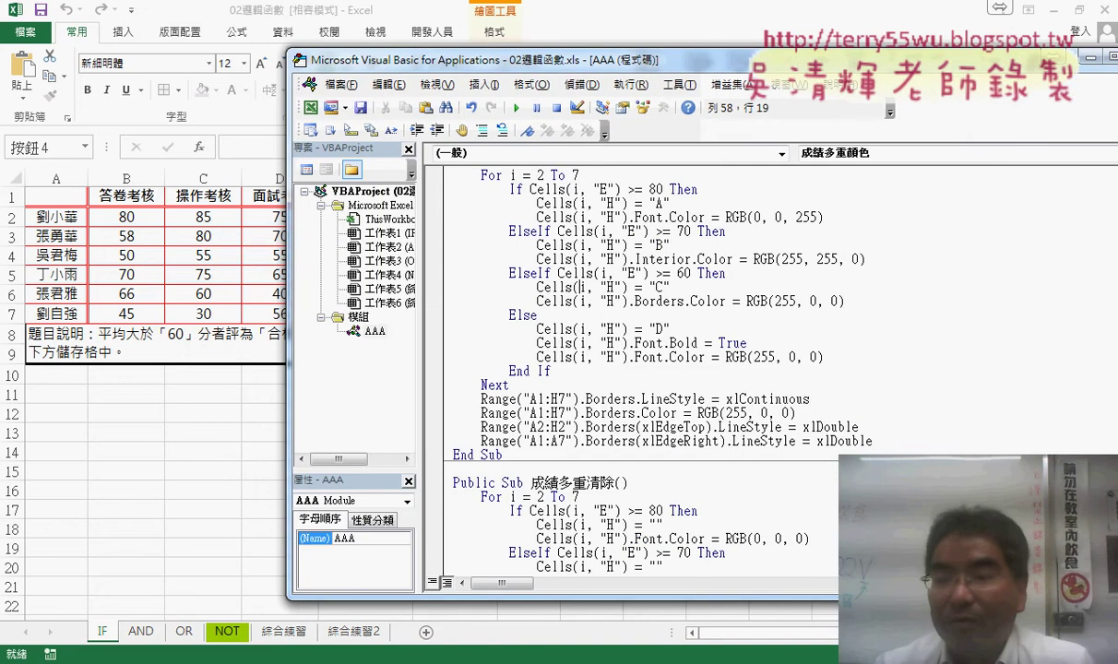
drag(872, 441, 453, 399)
right_click(538, 411)
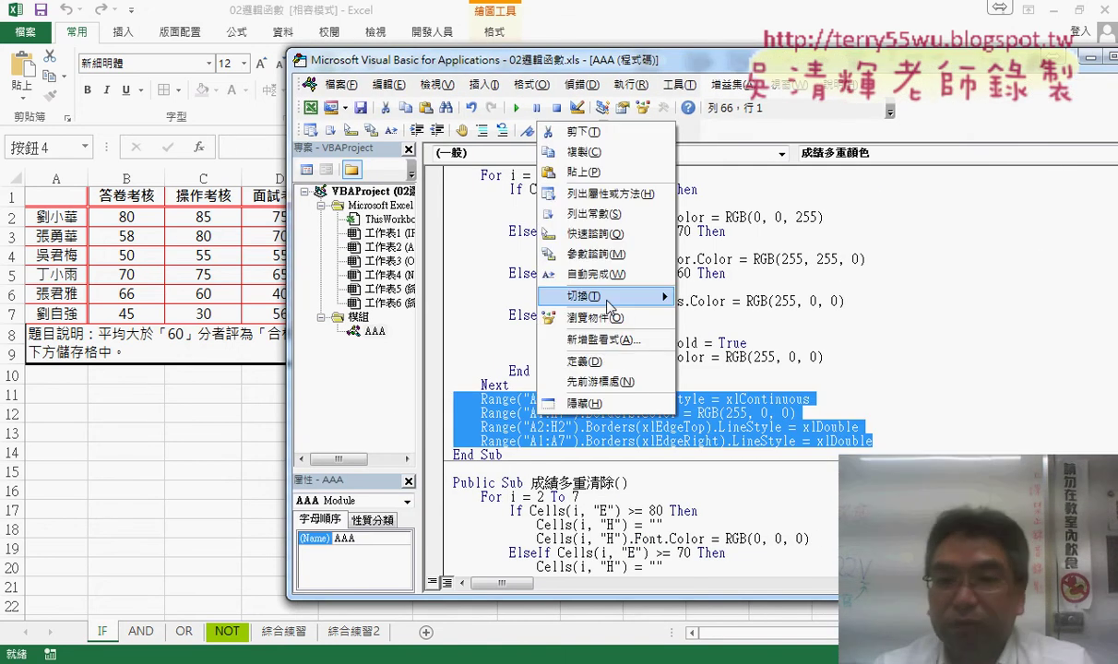
click(576, 132)
Paste them over the old range lines in 加框線_實線紅色雙線, giving A1:H7 and A2:H2
scroll(769, 413, down, 4)
scroll(769, 412, down, 6)
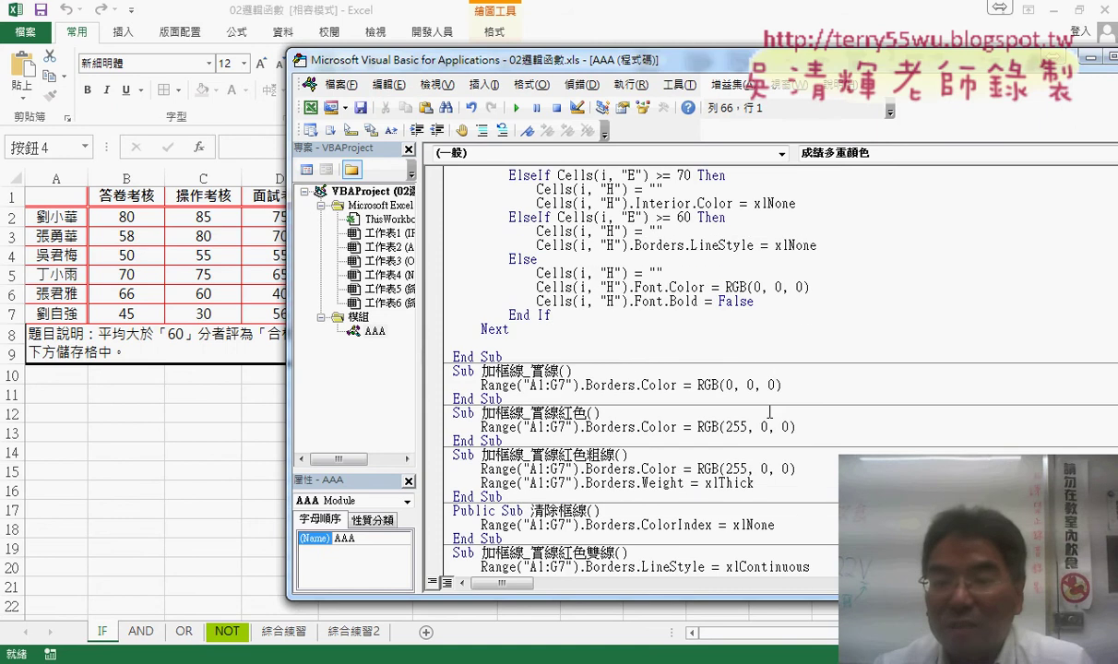
scroll(769, 412, down, 2)
drag(834, 525, 481, 483)
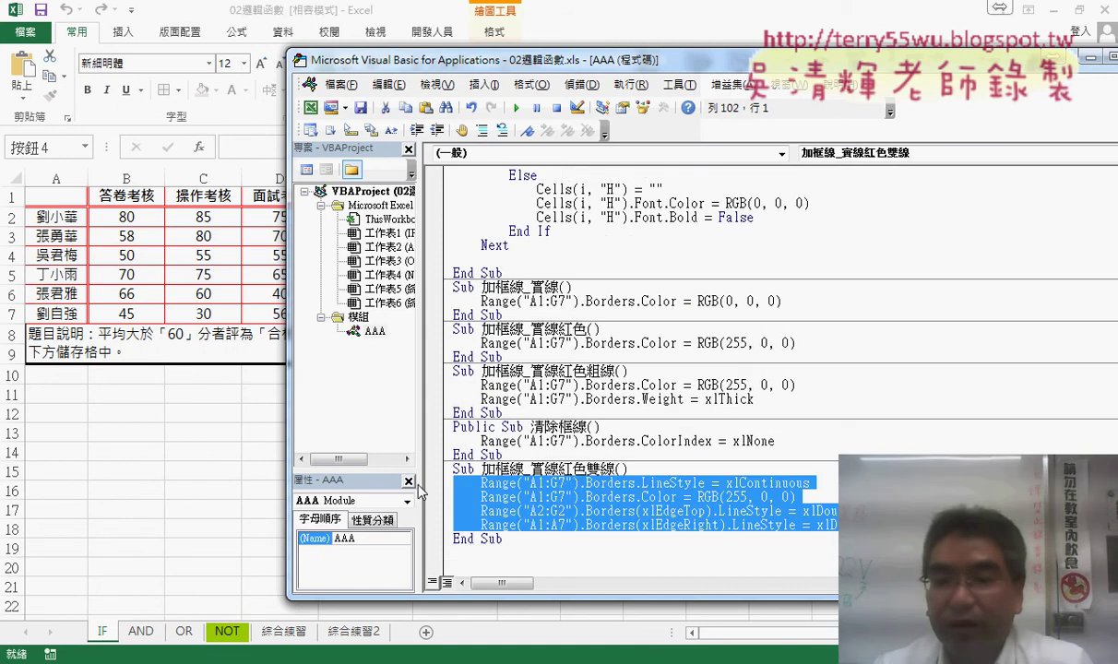
right_click(533, 496)
click(581, 257)
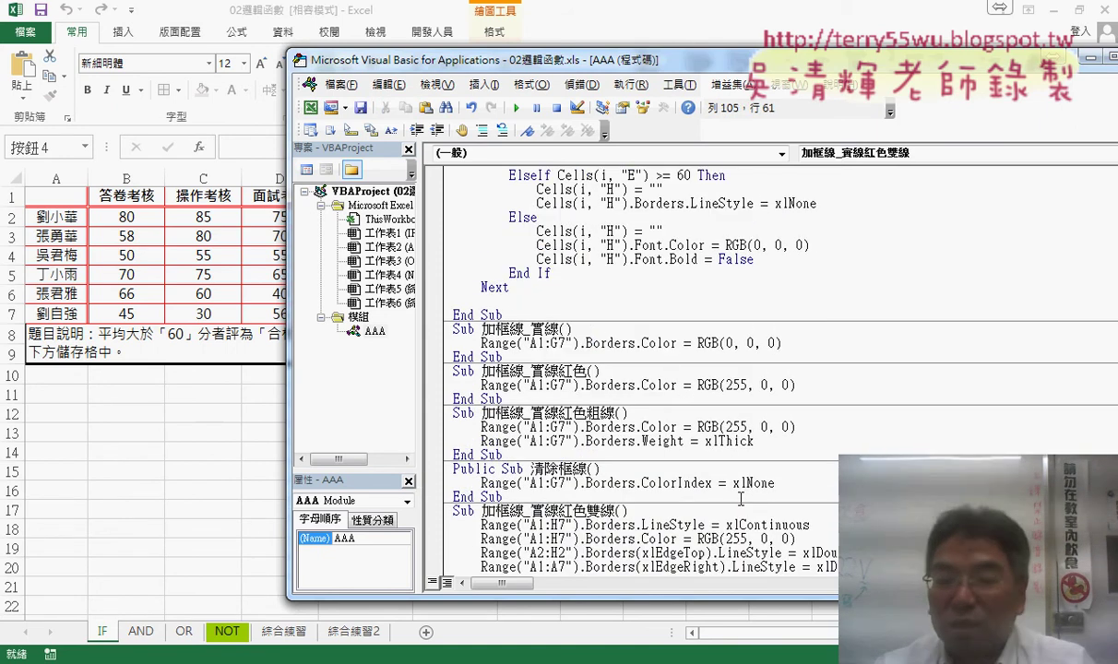
scroll(741, 498, down, 1)
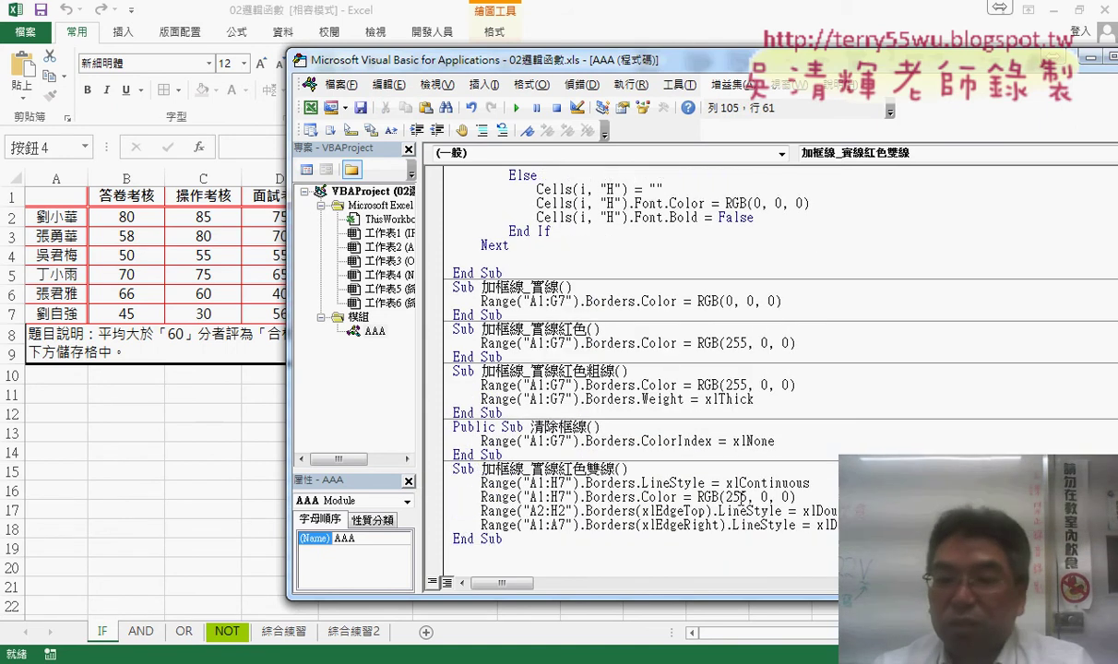
click(566, 497)
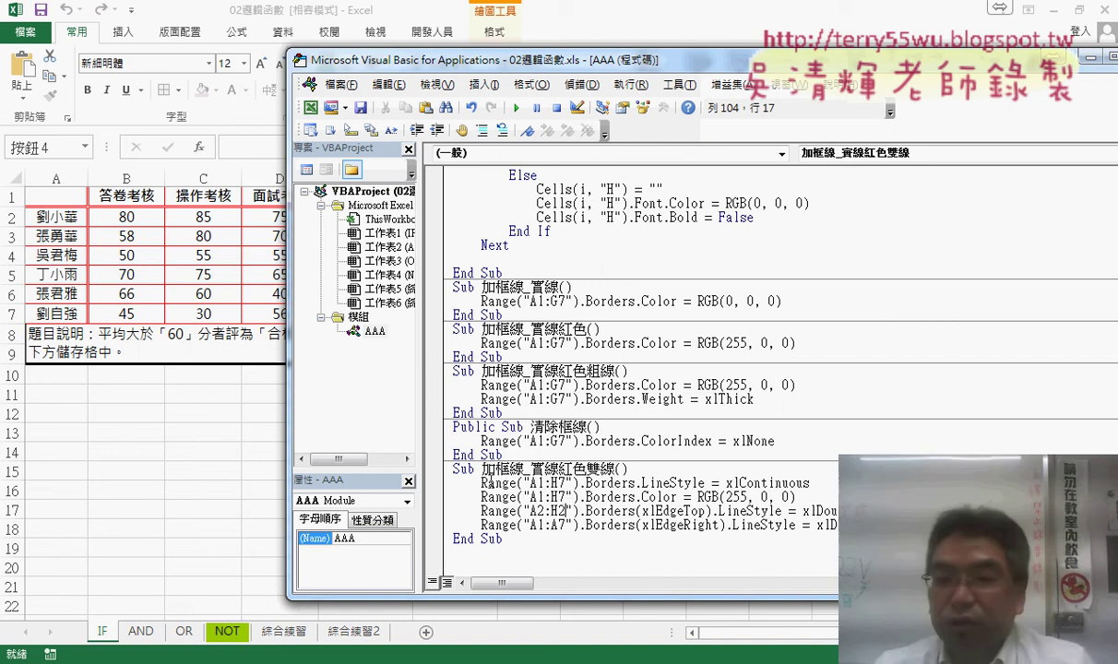
drag(481, 468, 615, 468)
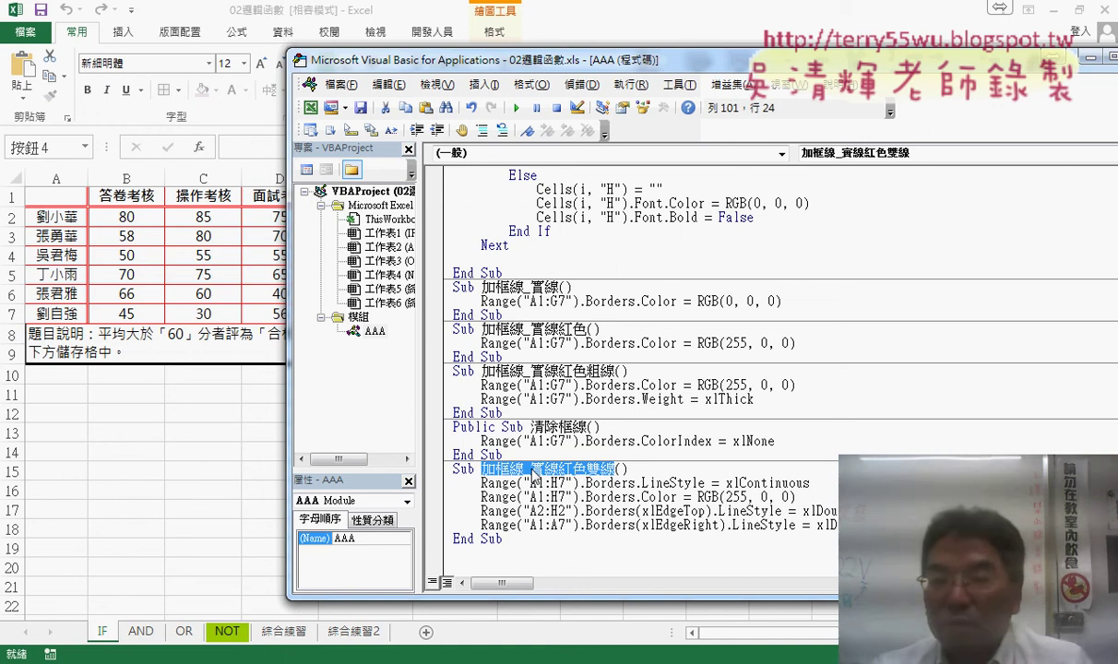
scroll(533, 475, up, 6)
scroll(533, 475, up, 3)
Add an indented 'Call 加框線_實線紅色雙線' line after Next in 成績多重顏色
click(526, 357)
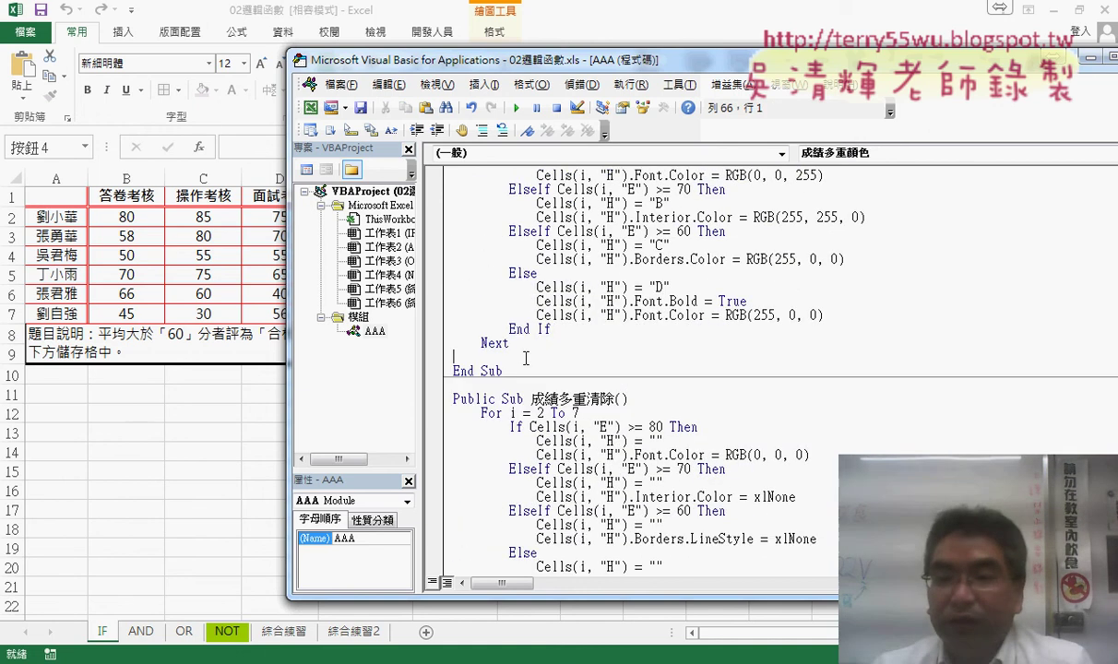
key(Tab)
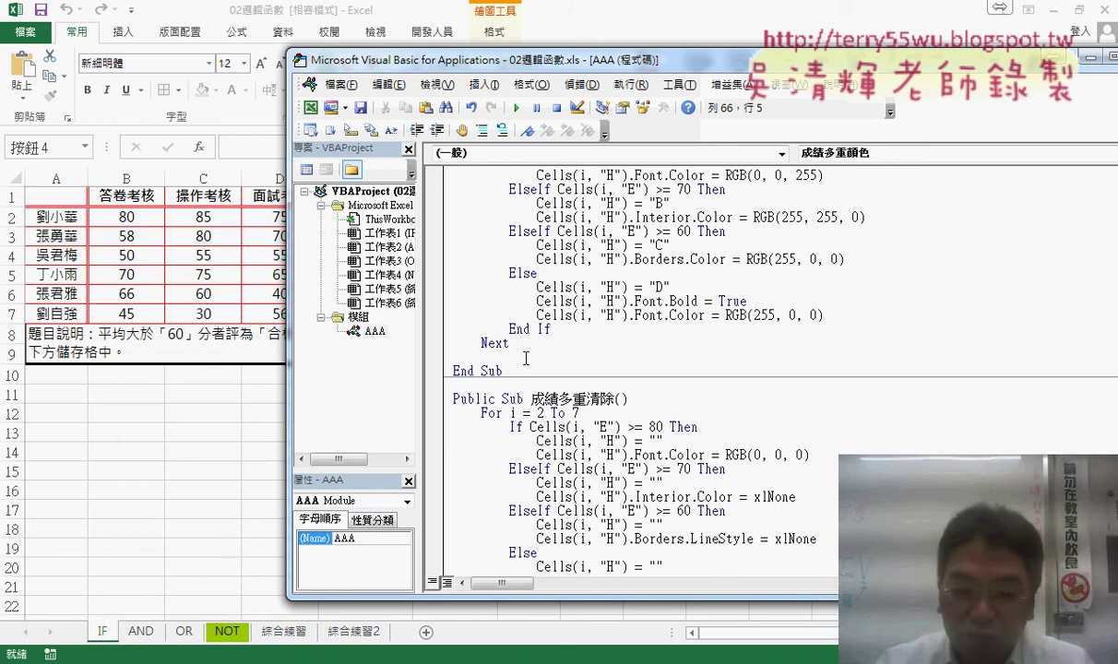
text(ca)
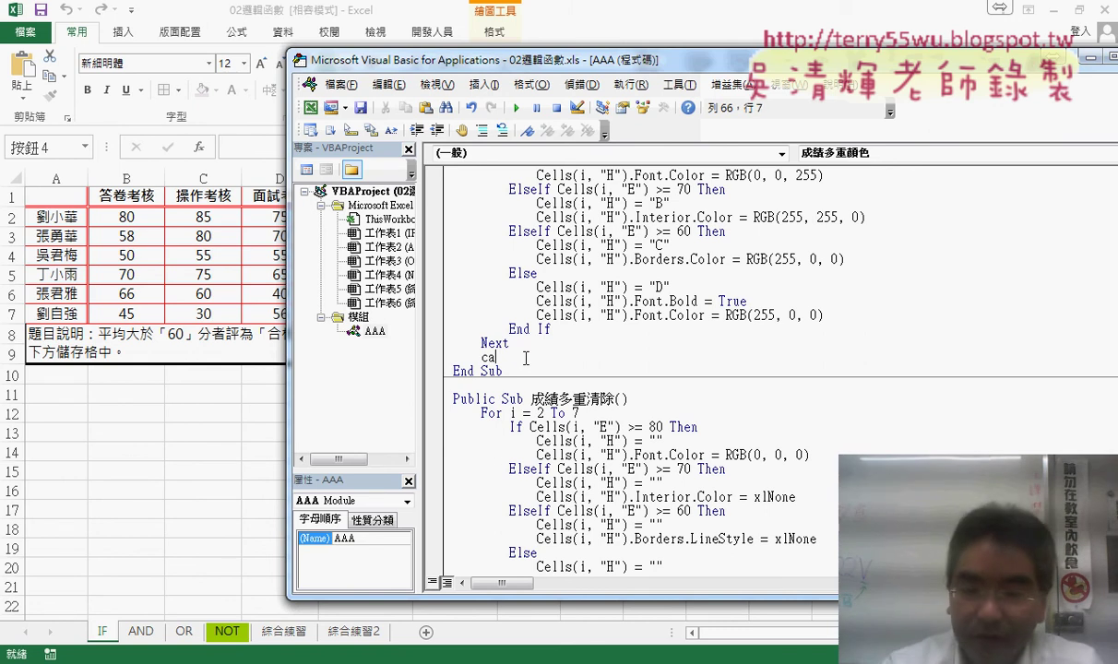
text(ll)
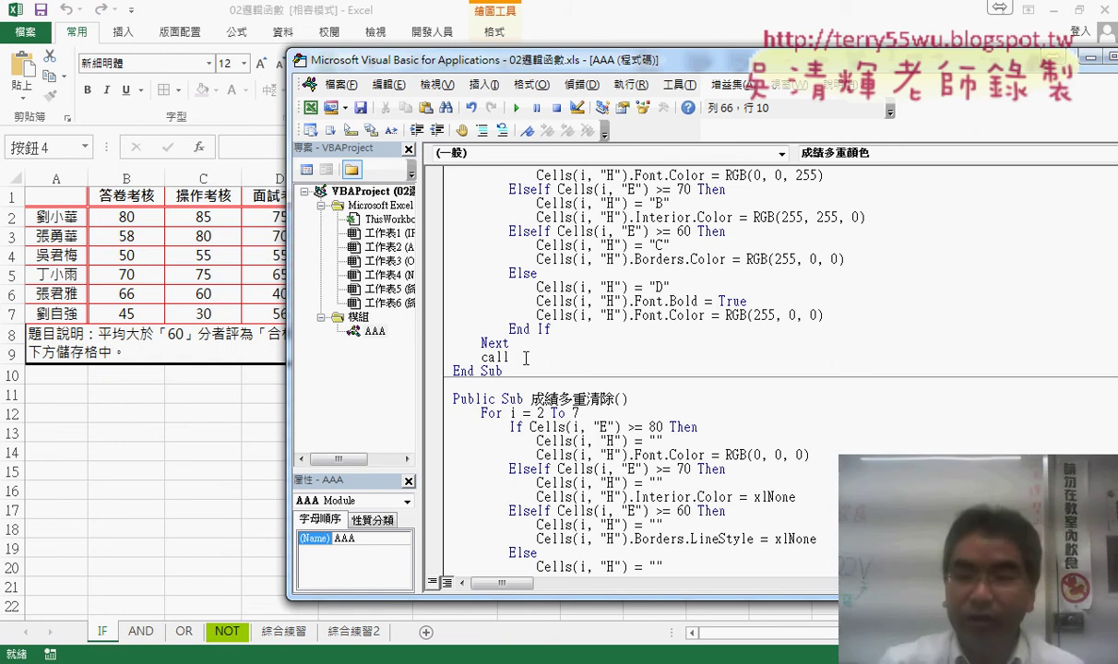
text(加框線_實線紅色雙線)
click(572, 482)
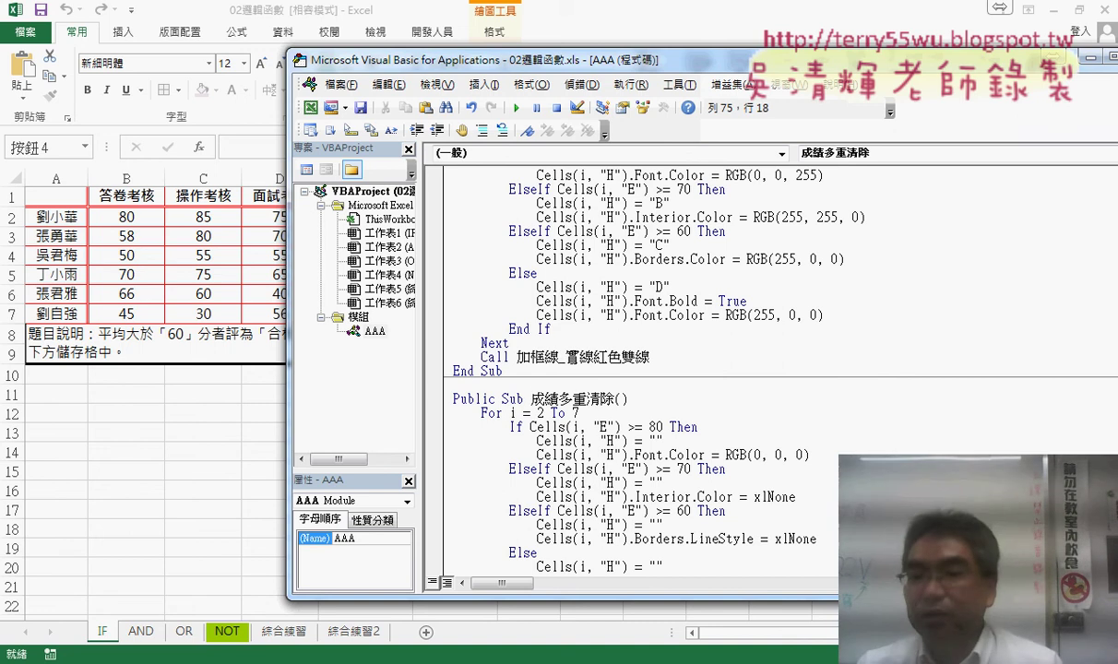
Set a breakpoint on the Call line and return to the worksheet
click(434, 356)
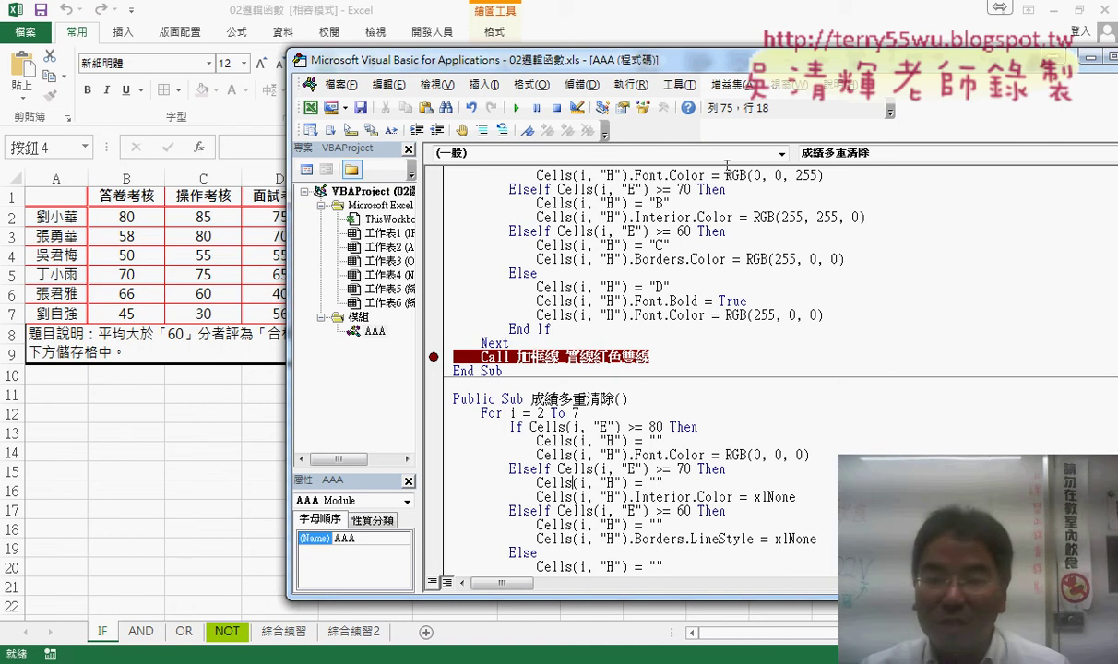
scroll(774, 430, down, 1)
scroll(775, 430, down, 2)
click(574, 385)
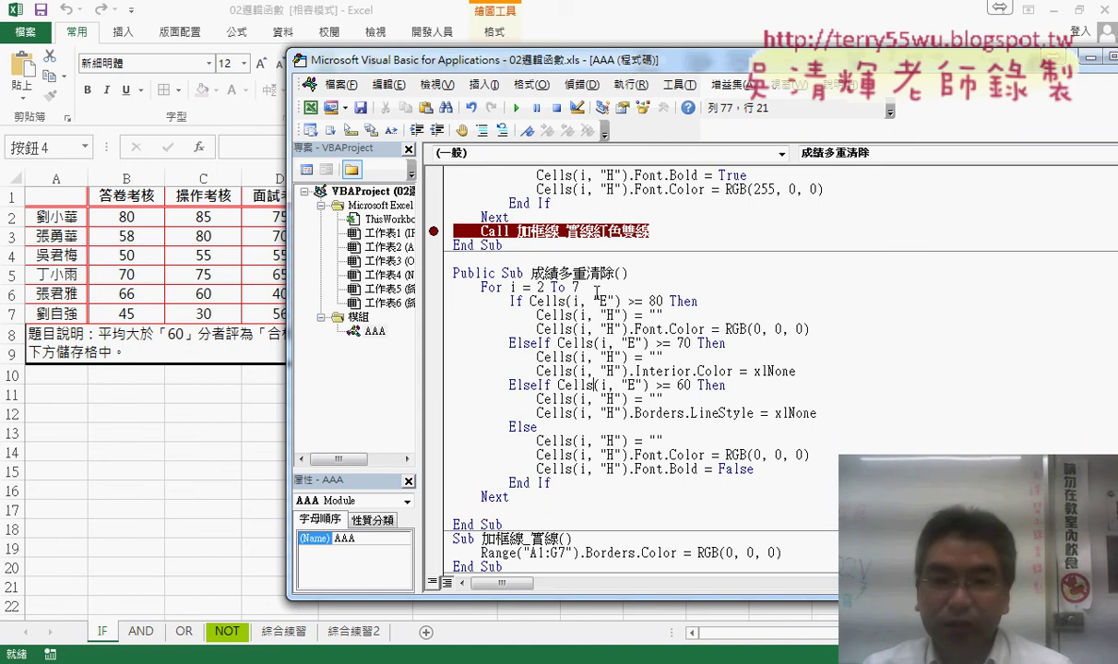
click(232, 474)
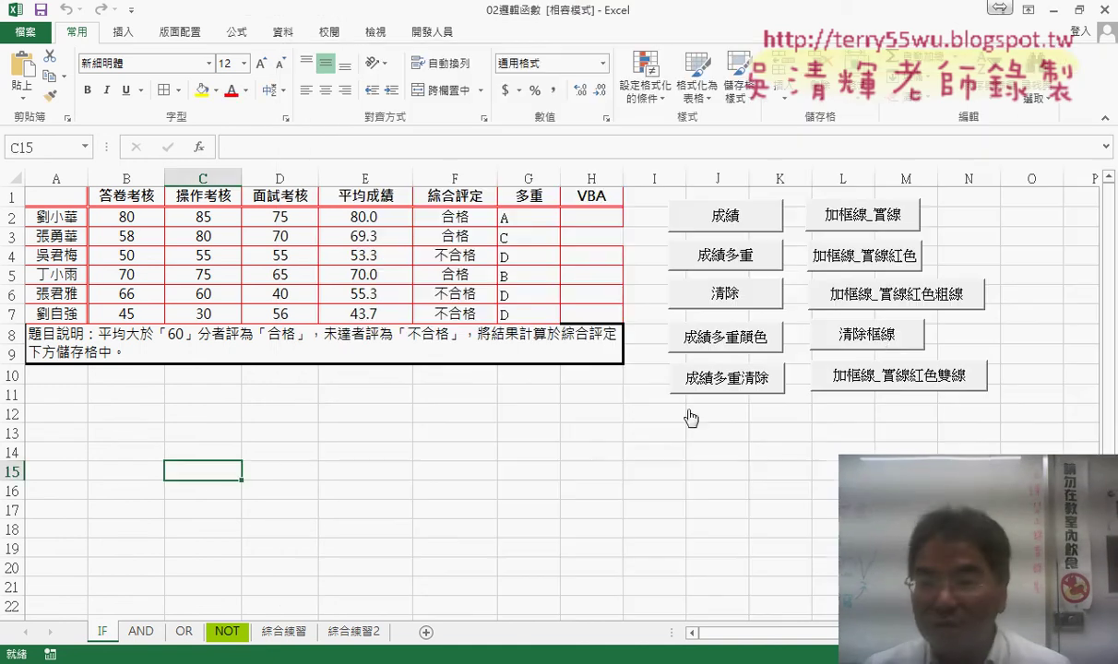
Run the 清除框線 button, then open its macro code through 指定巨集 > 編輯
click(879, 340)
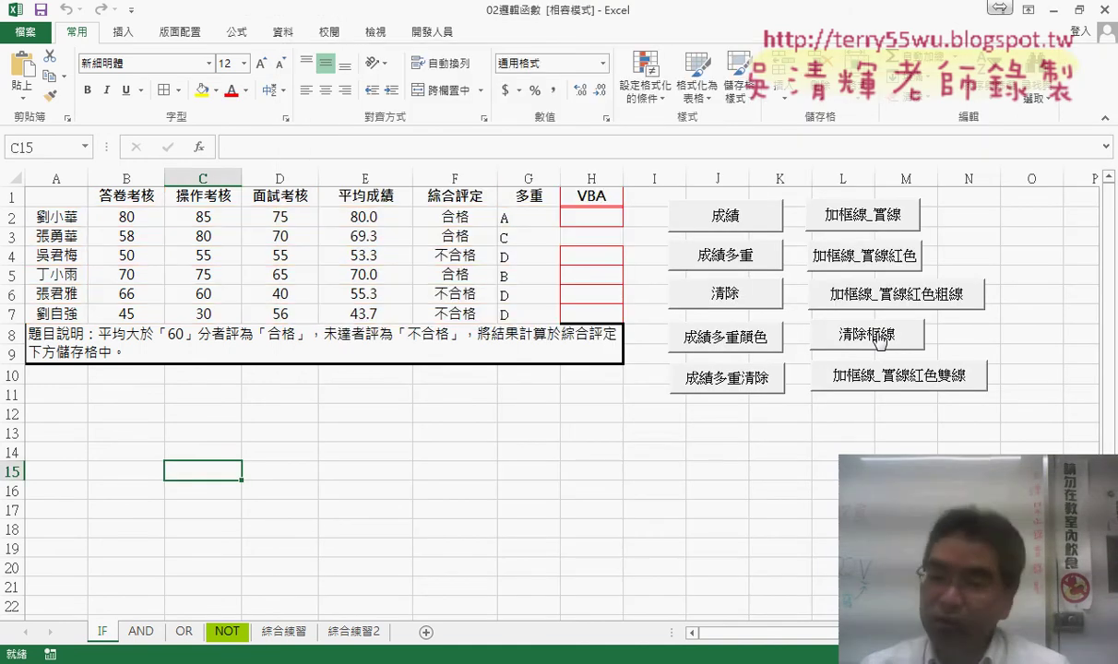
right_click(879, 339)
click(931, 474)
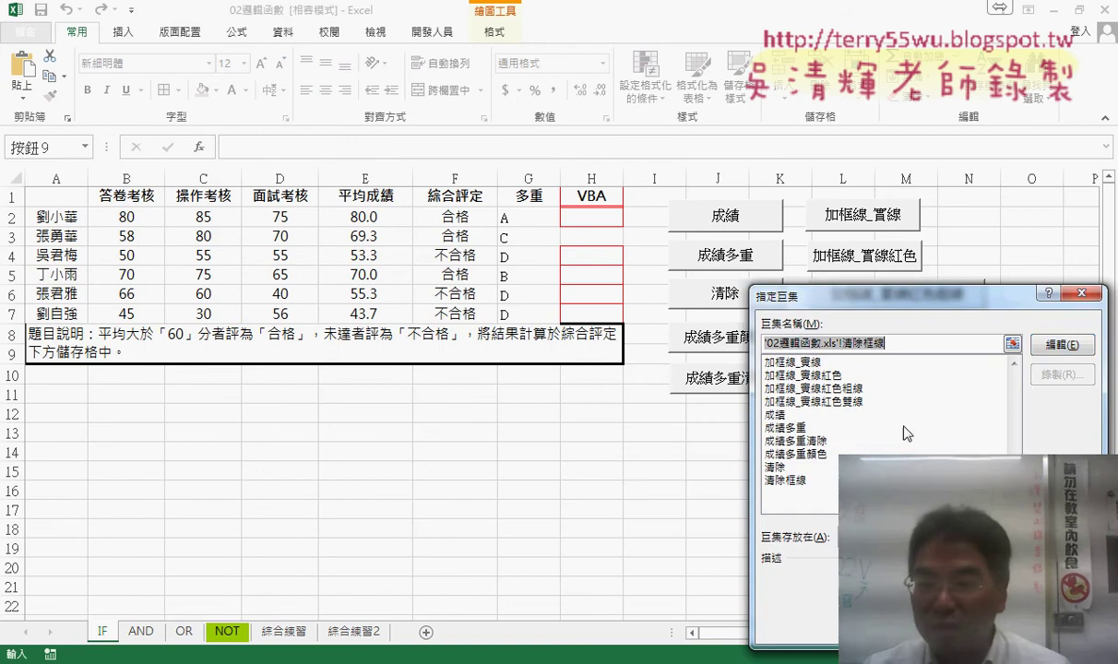
click(969, 355)
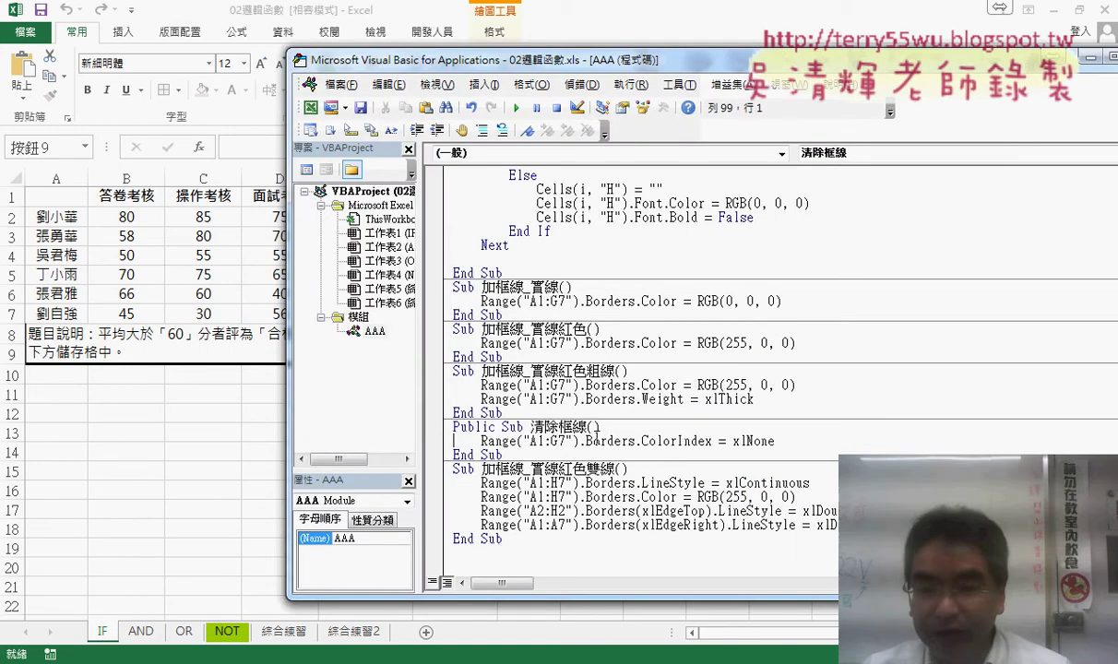
Change the 清除框線 range from A1:G7 to A1:H7 and rerun it on the sheet
click(561, 441)
key(BackSpace)
text(H)
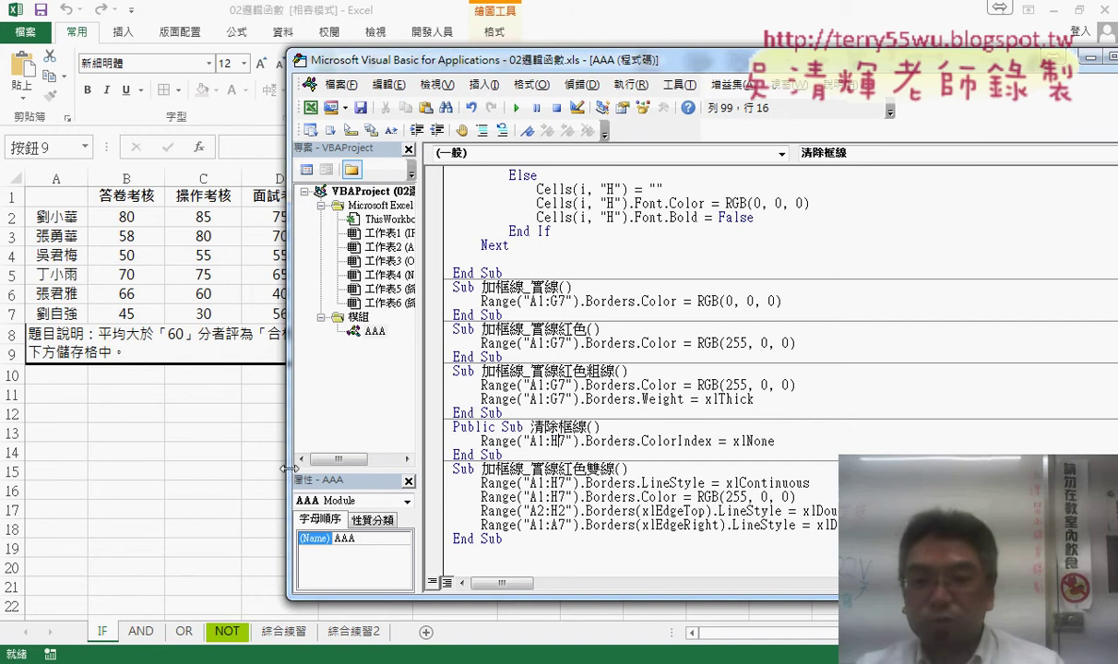
click(251, 447)
click(976, 337)
click(908, 333)
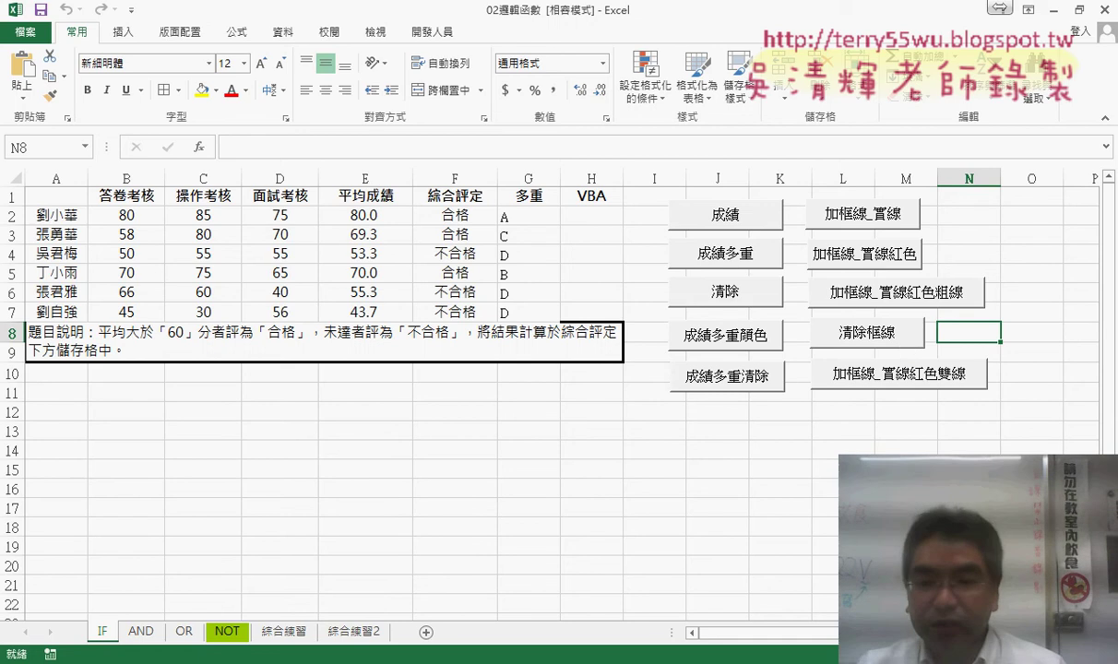
Open the 成績多重顏色 macro code and toggle the Call-line breakpoint off and back on
right_click(729, 378)
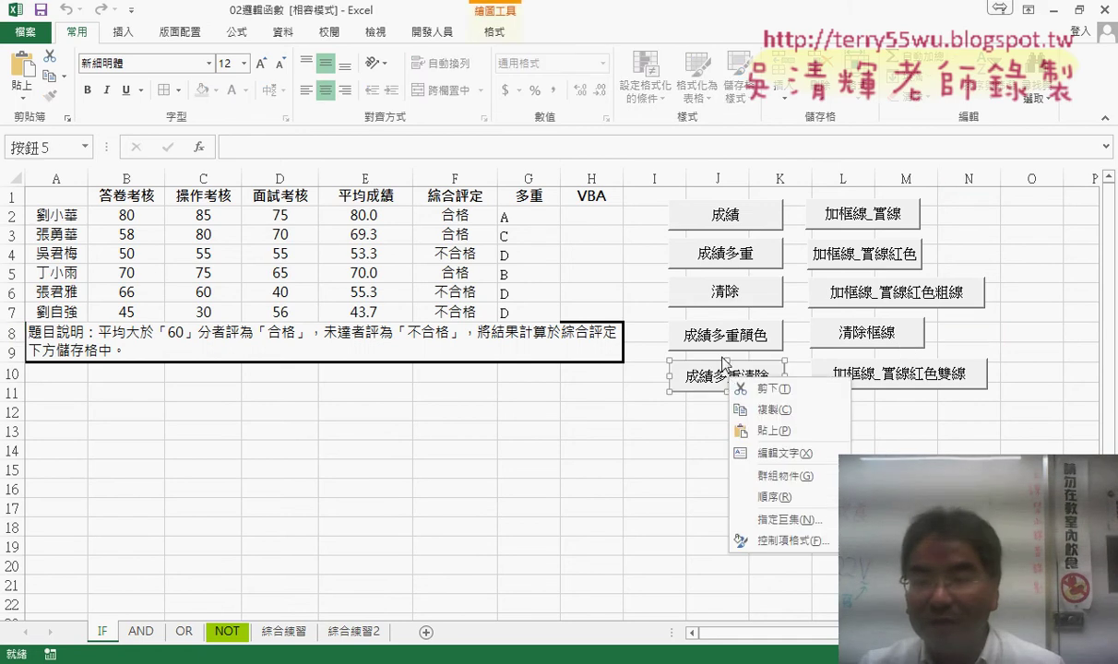
right_click(722, 338)
click(770, 480)
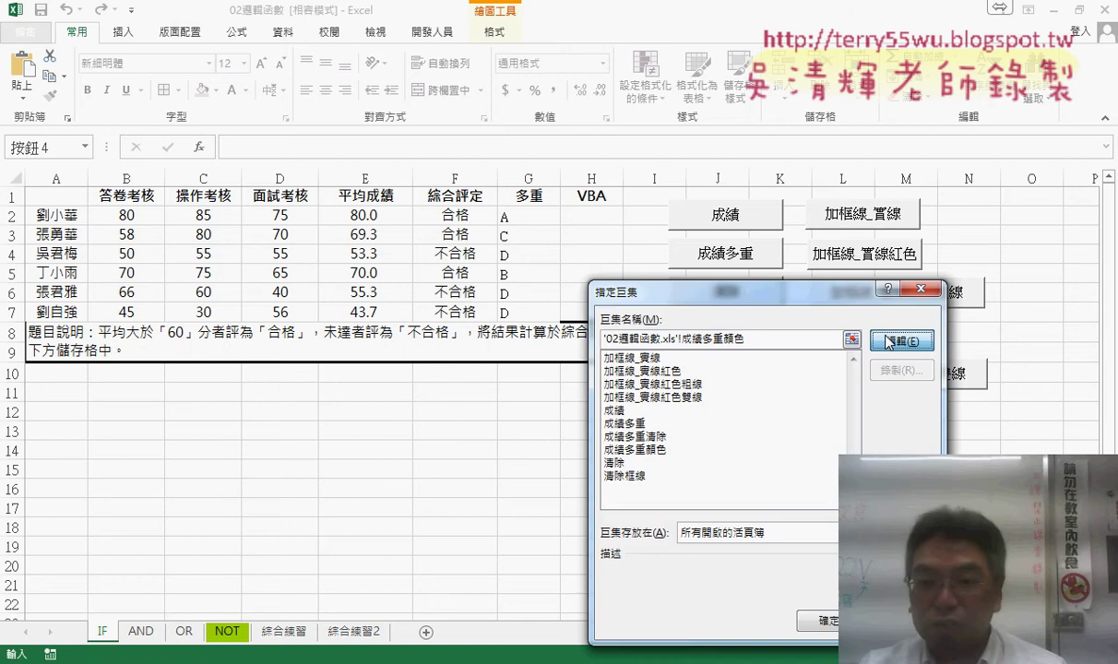
click(841, 326)
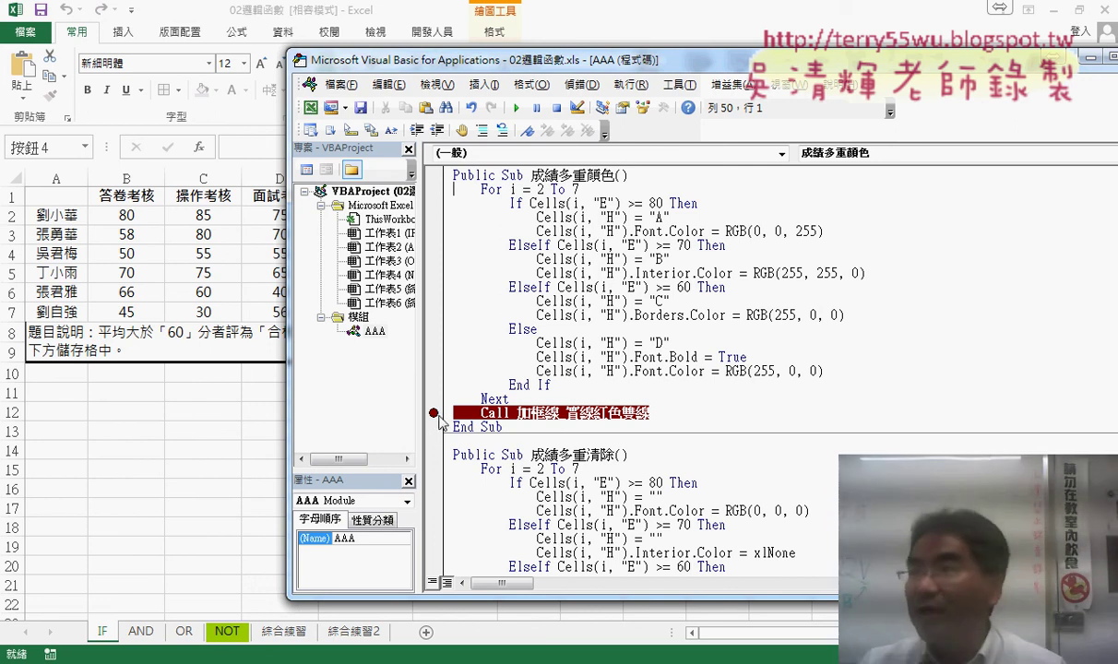
click(436, 414)
click(435, 414)
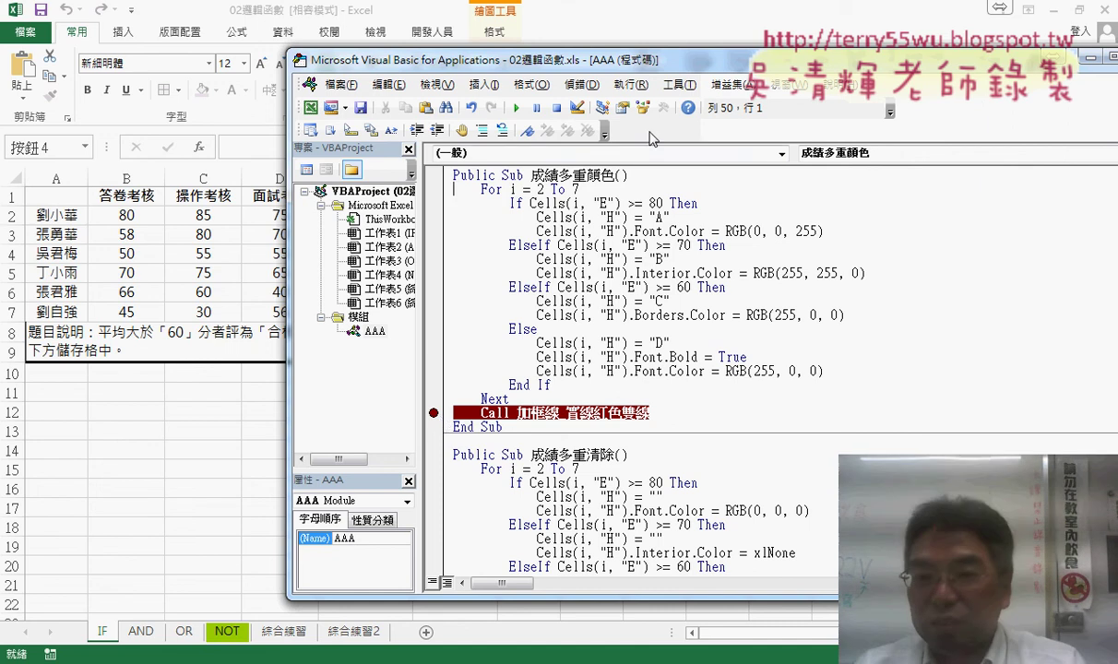
Run 成績多重顏色 to its Call breakpoint and annotate the break-mode title in red
click(518, 108)
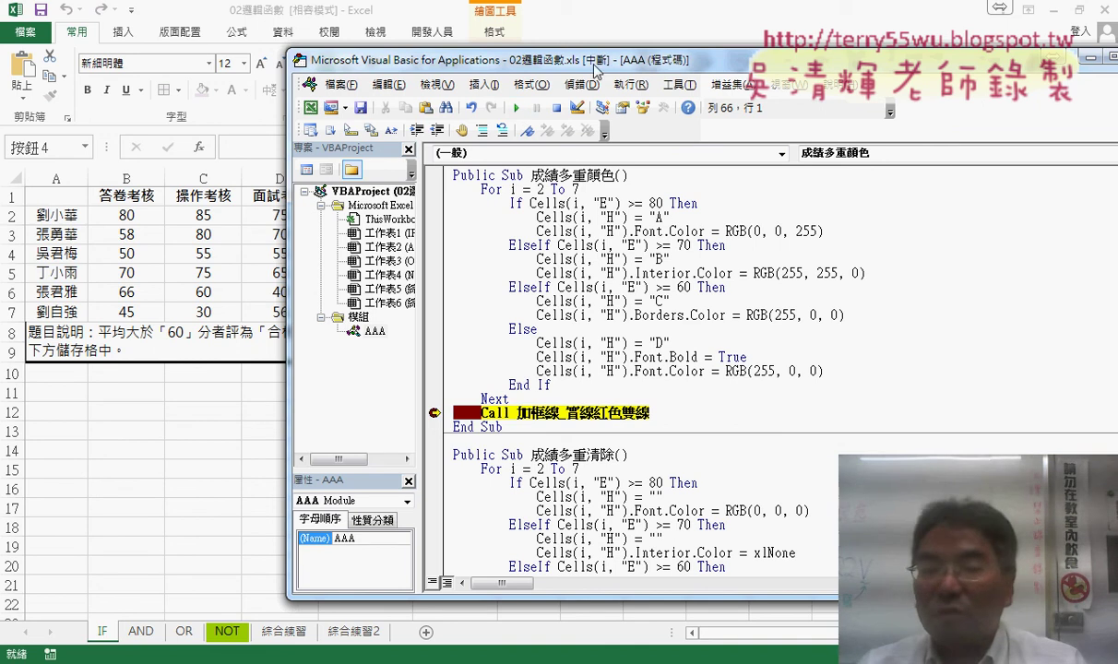
drag(596, 71, 753, 56)
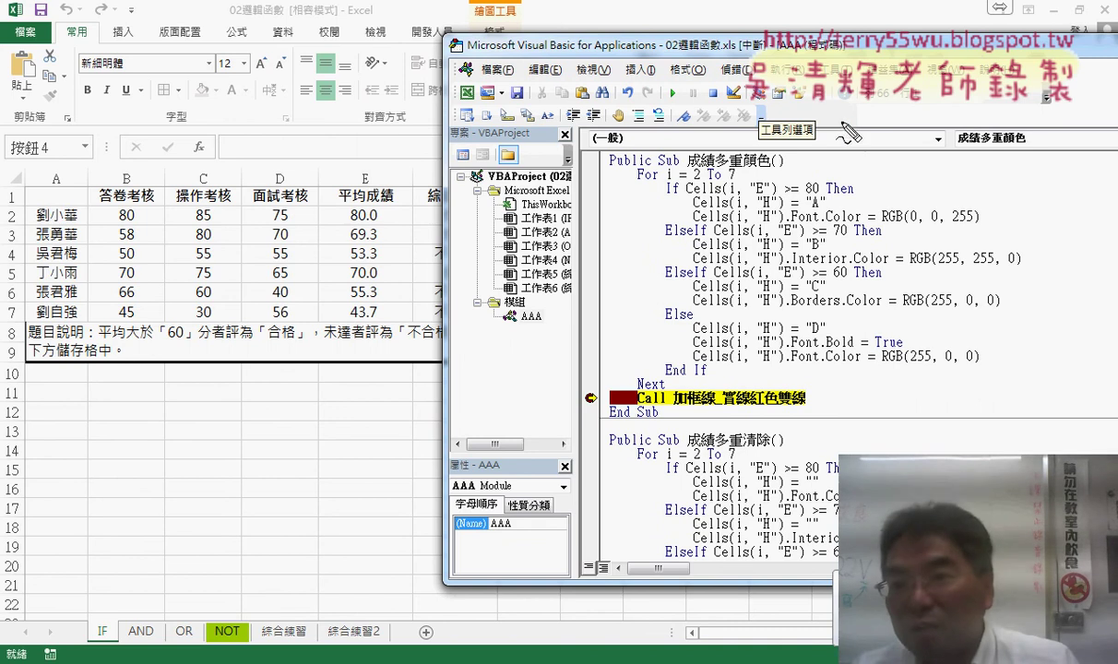
drag(760, 31, 760, 58)
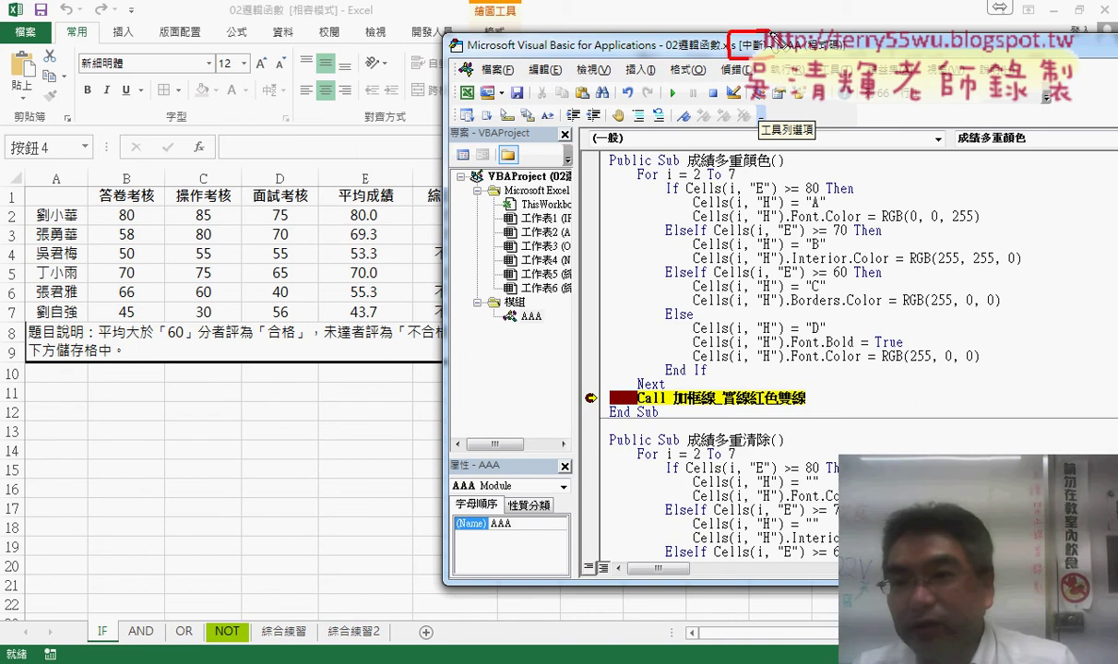
drag(744, 180, 759, 111)
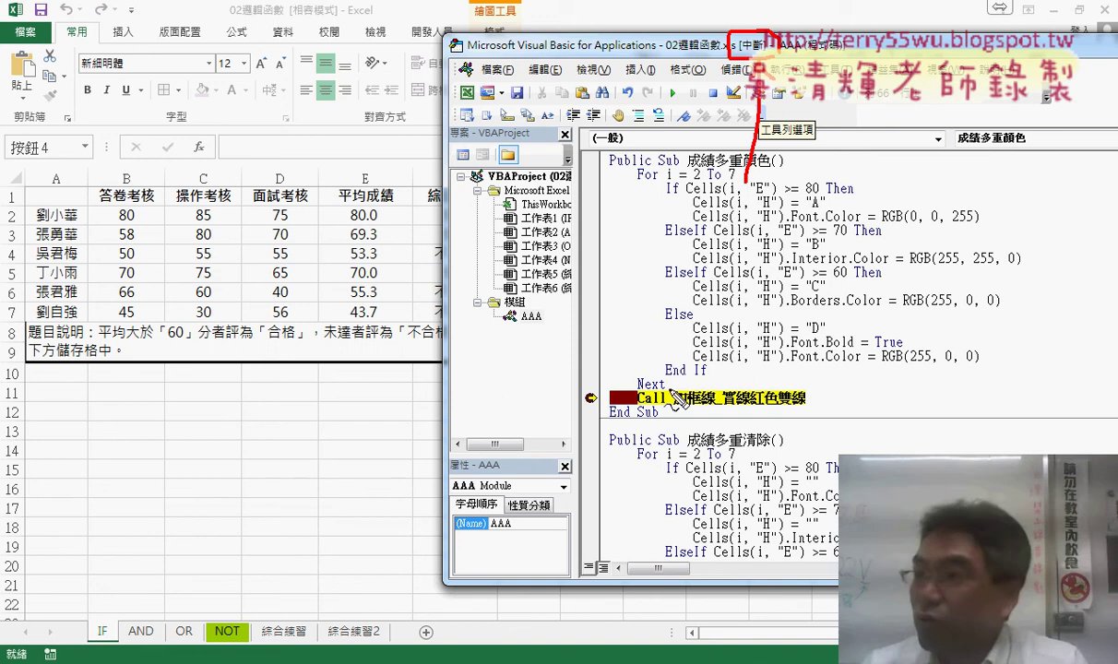
key(Escape)
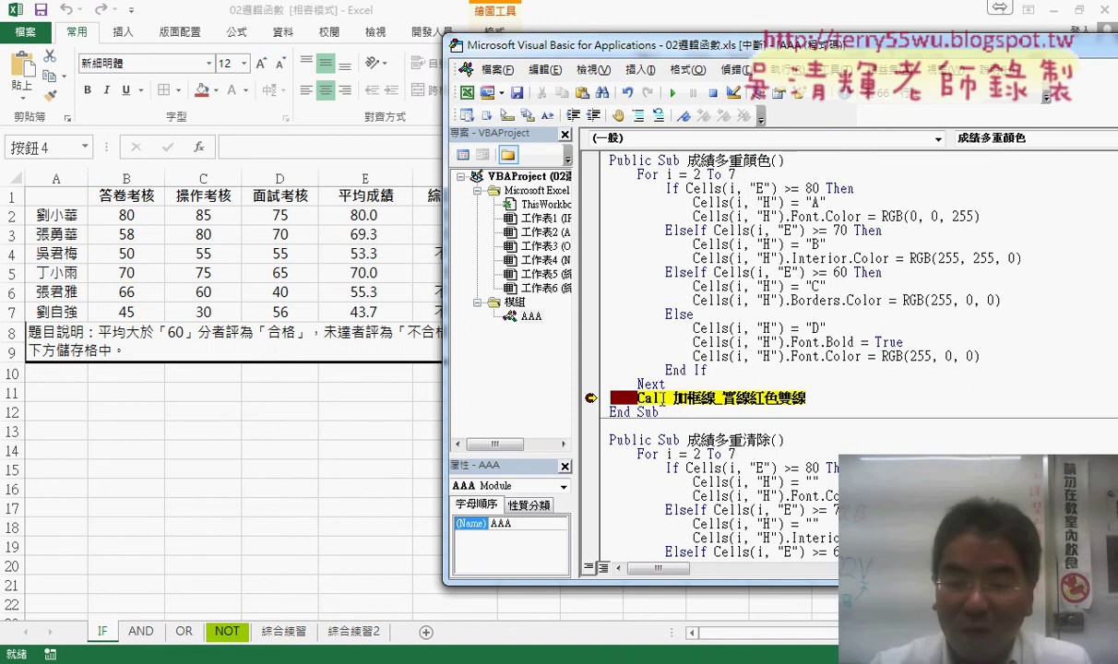
Step through 加框線_實線紅色雙線 with F8, drawing thick red borders on A1:H7
key(F8)
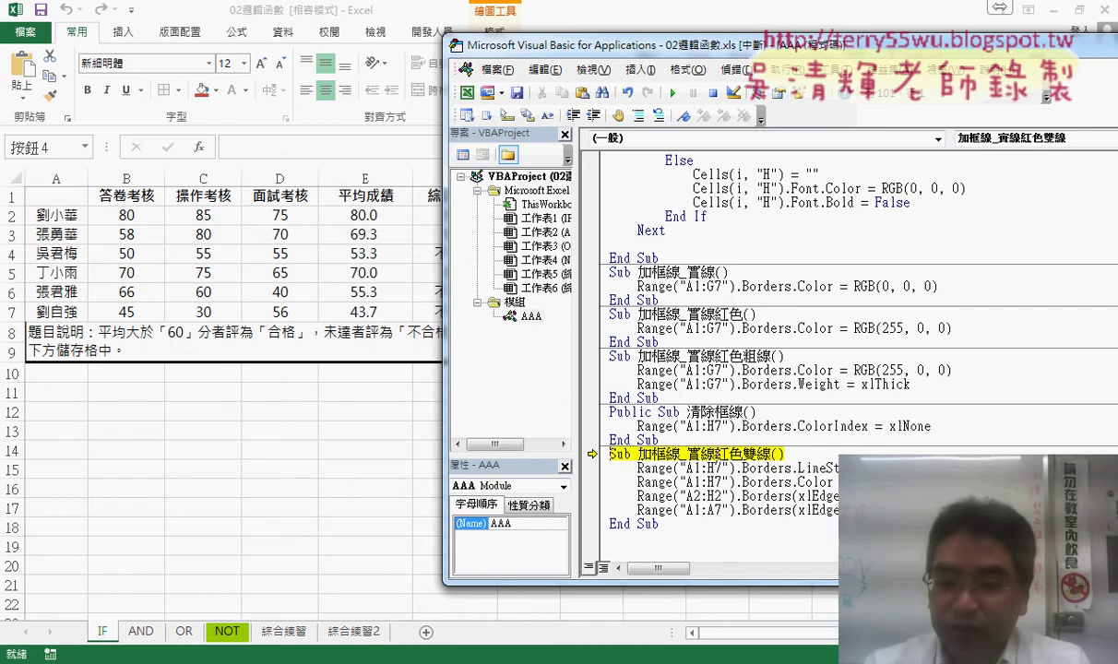
key(F8)
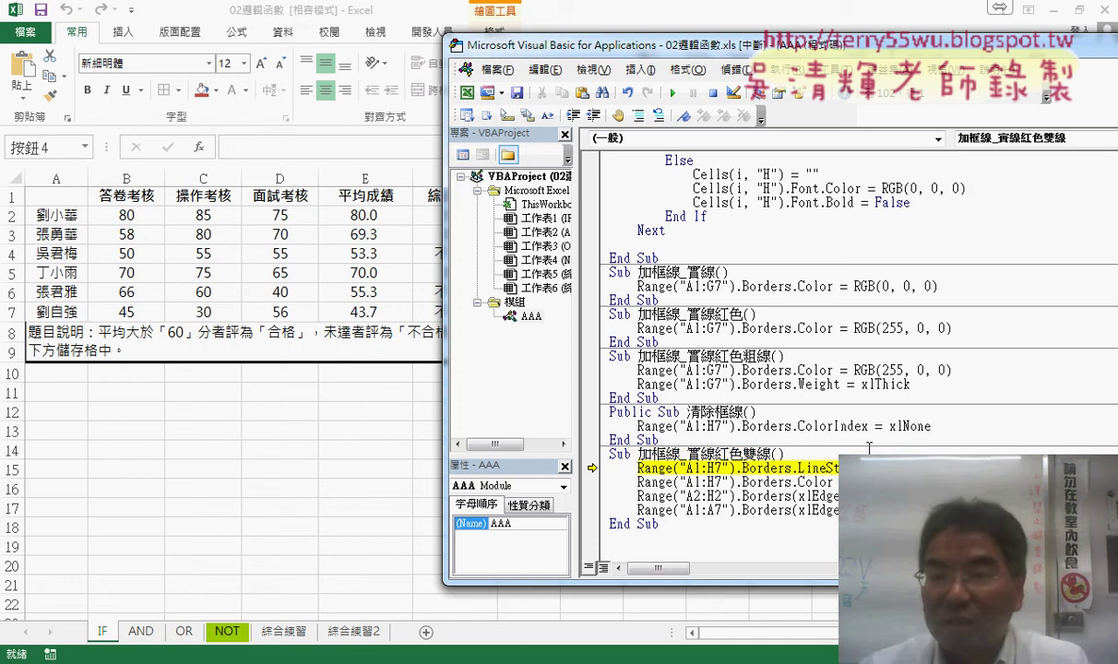
drag(685, 44, 883, 46)
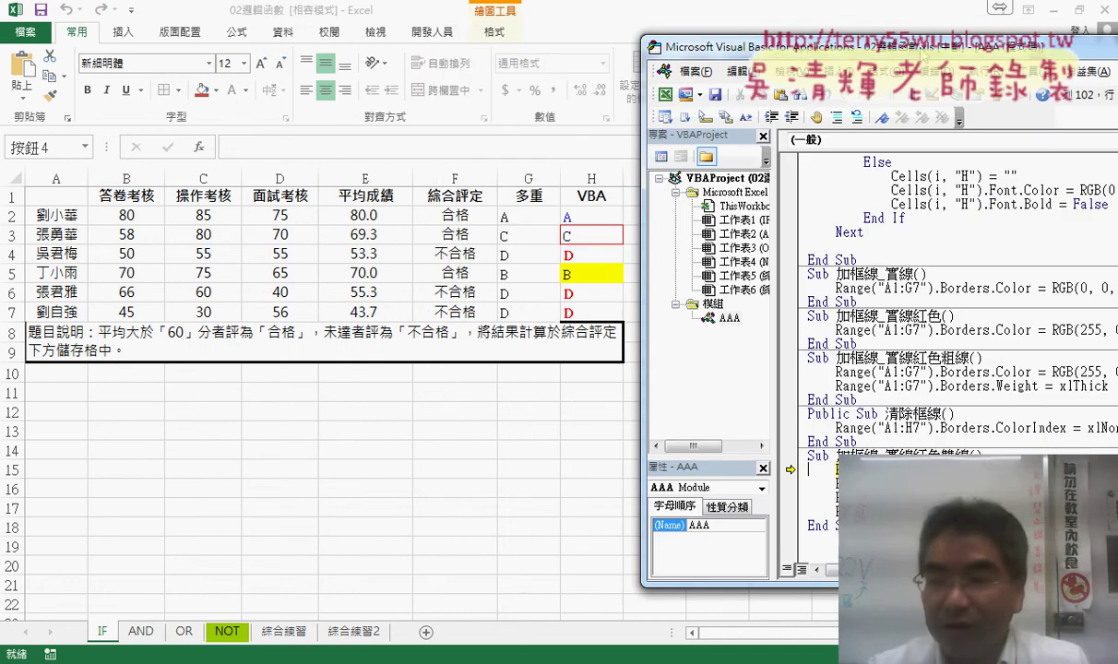
key(F8)
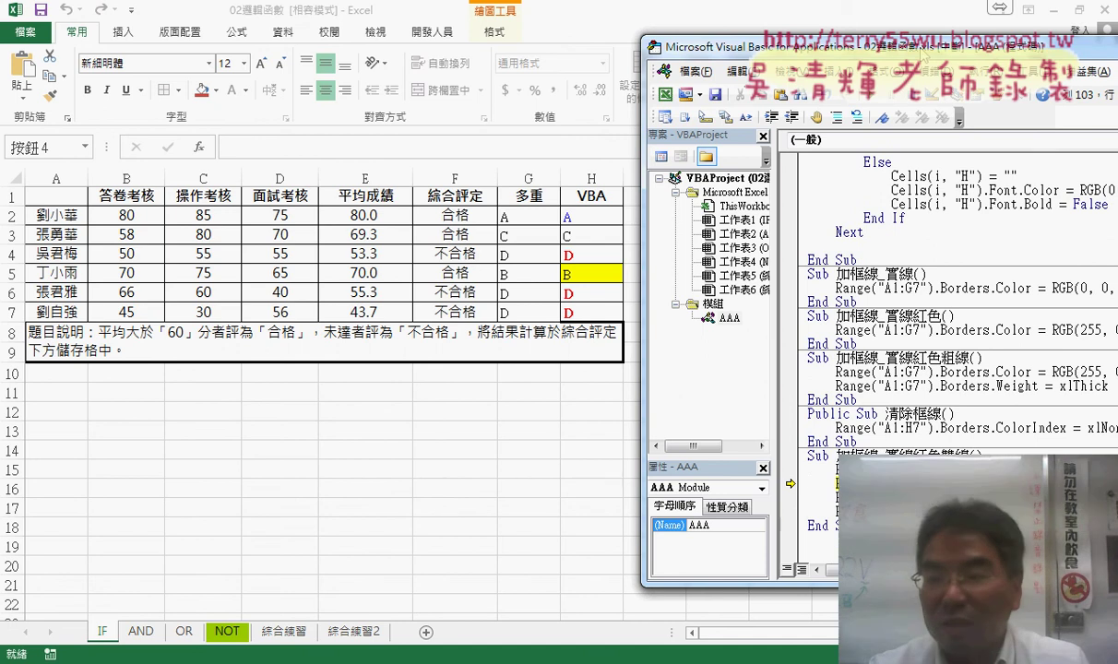
key(F8)
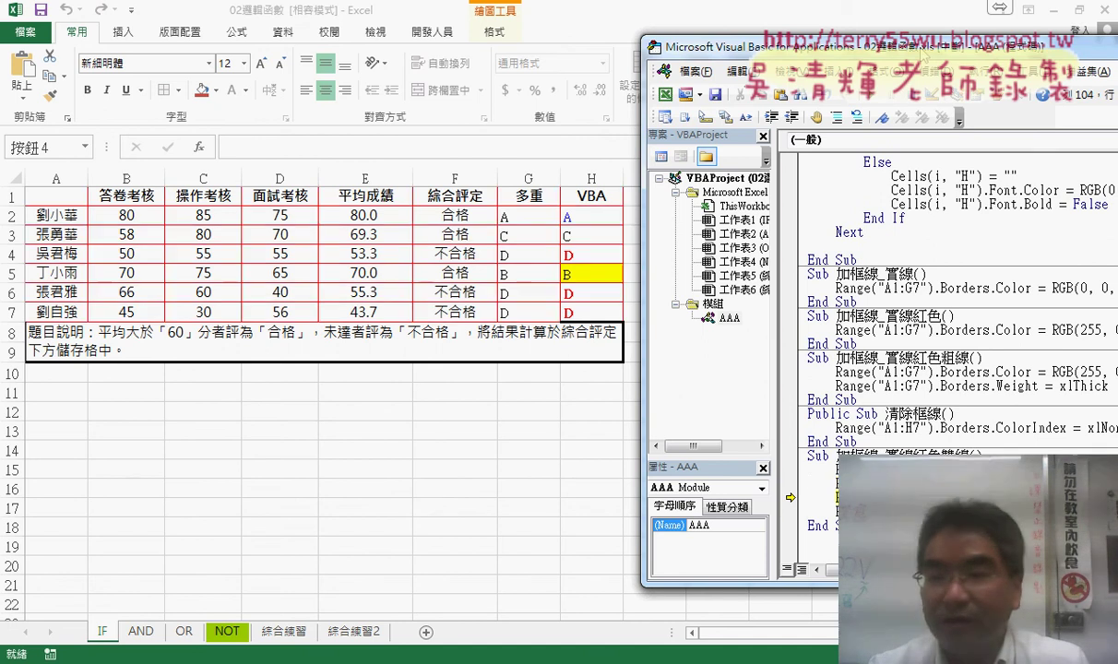
key(F8)
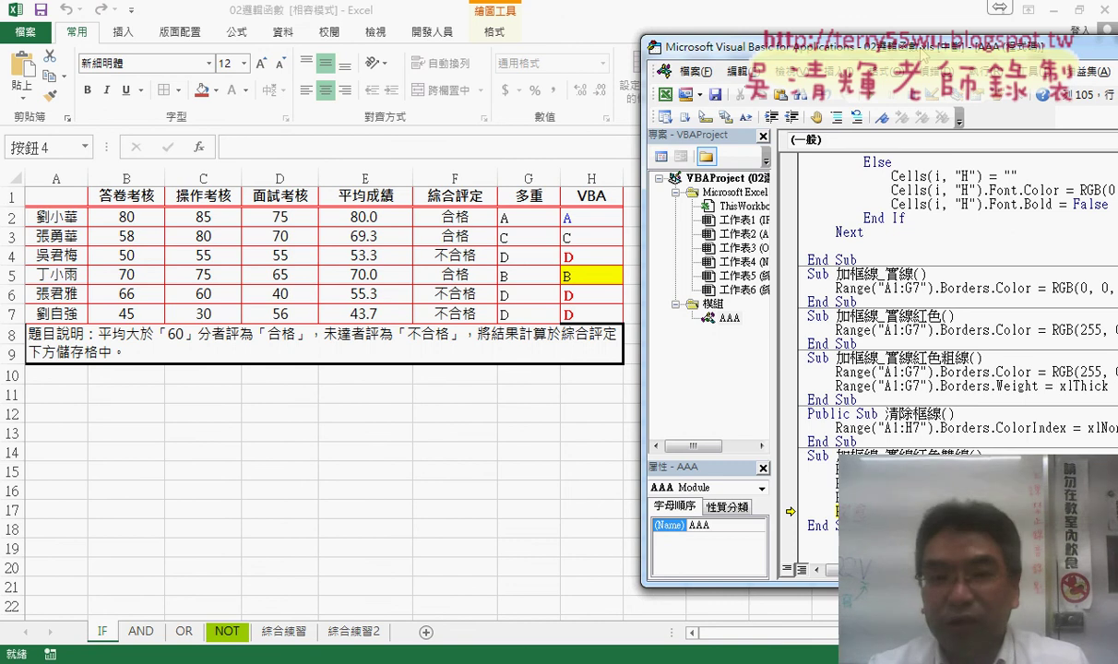
key(F8)
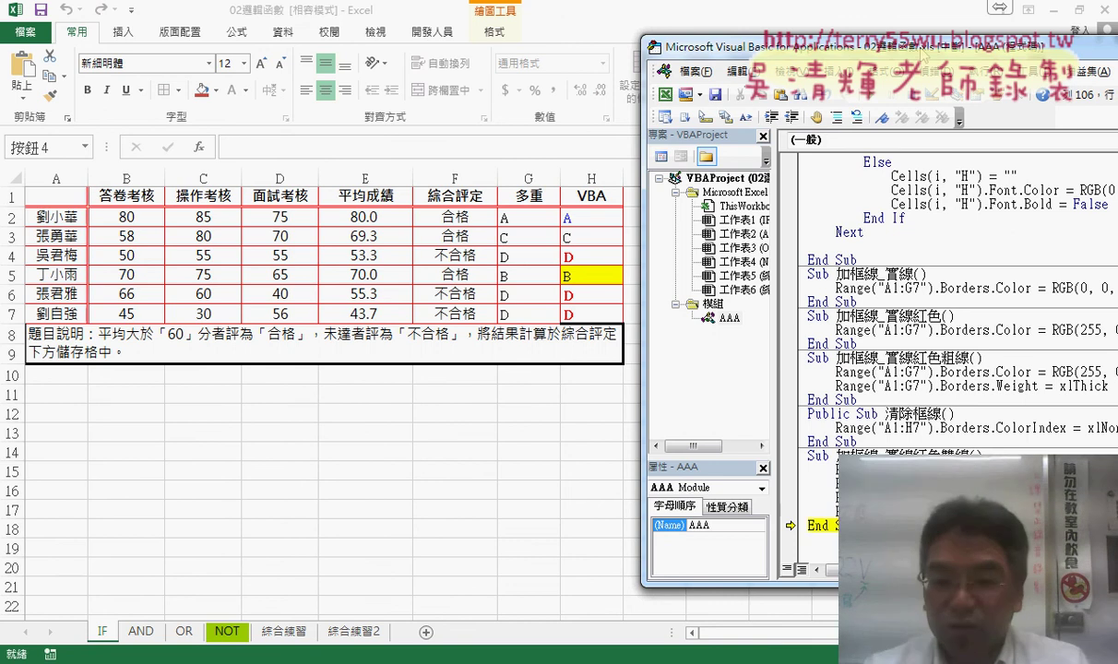
key(F8)
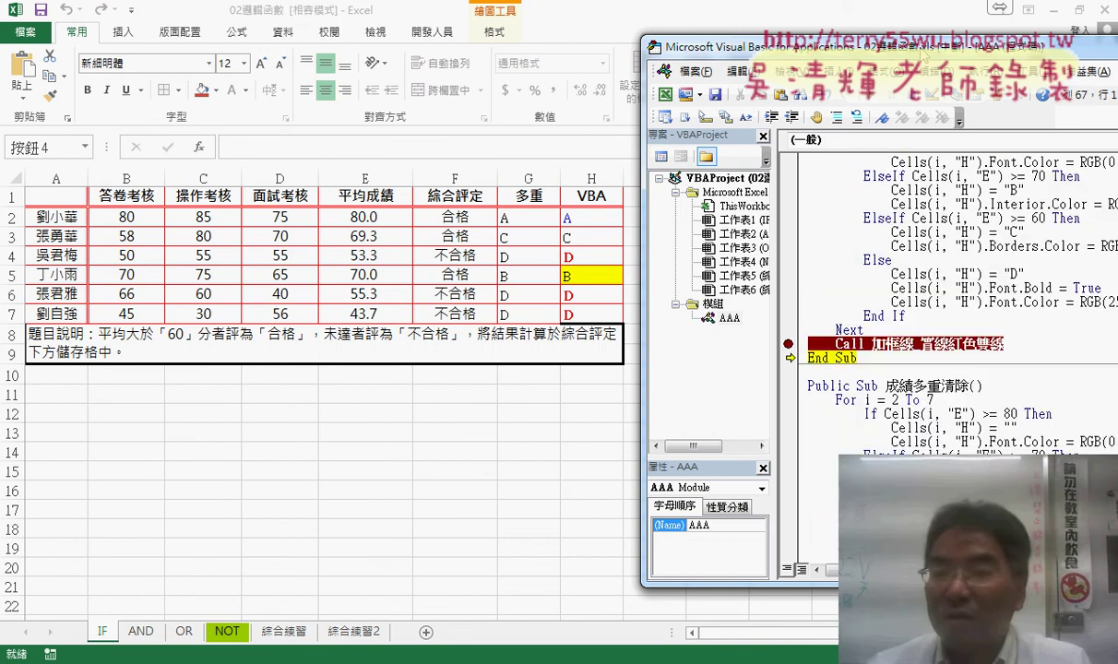
Let the macro finish, clear the Call-line breakpoint, and centre the VBA editor
key(F8)
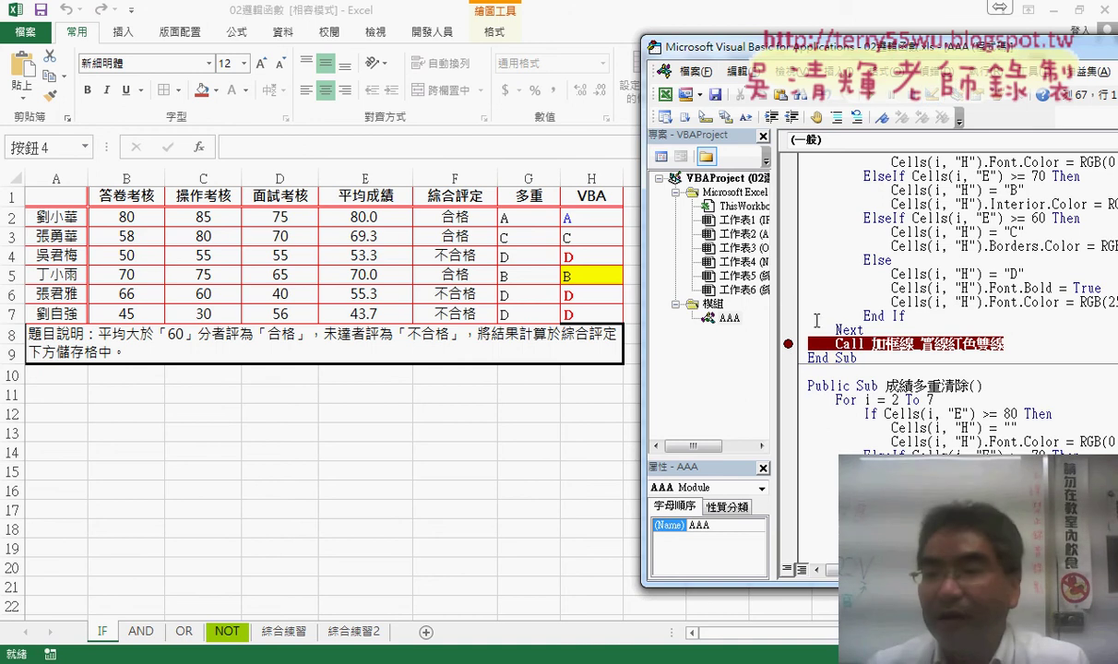
click(787, 344)
drag(836, 343, 867, 343)
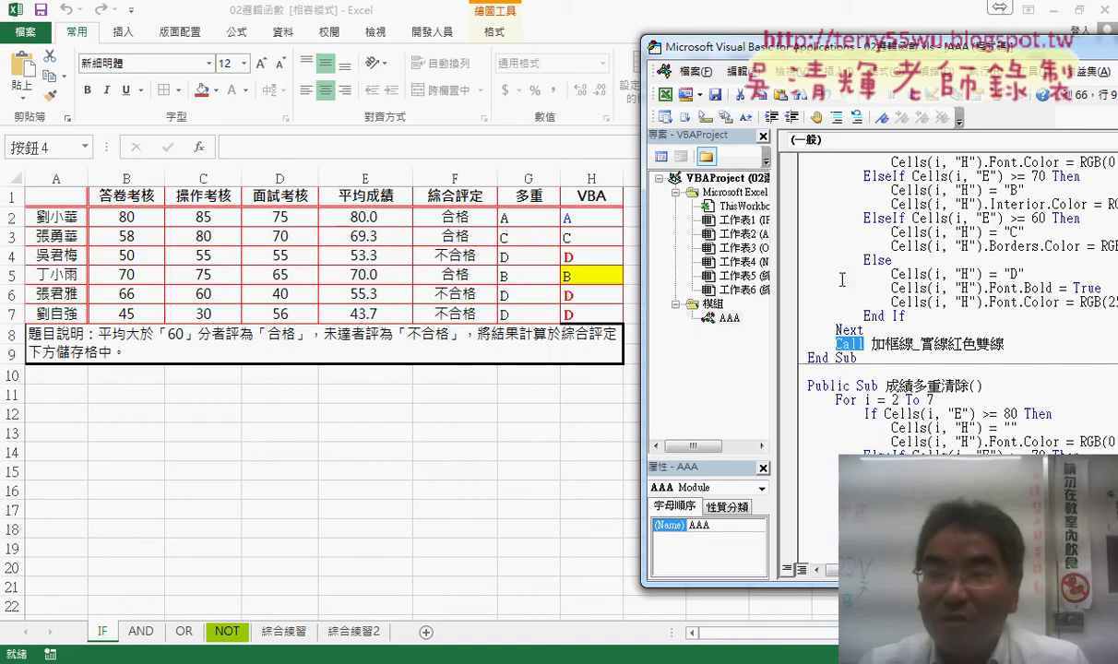
drag(810, 47, 350, 49)
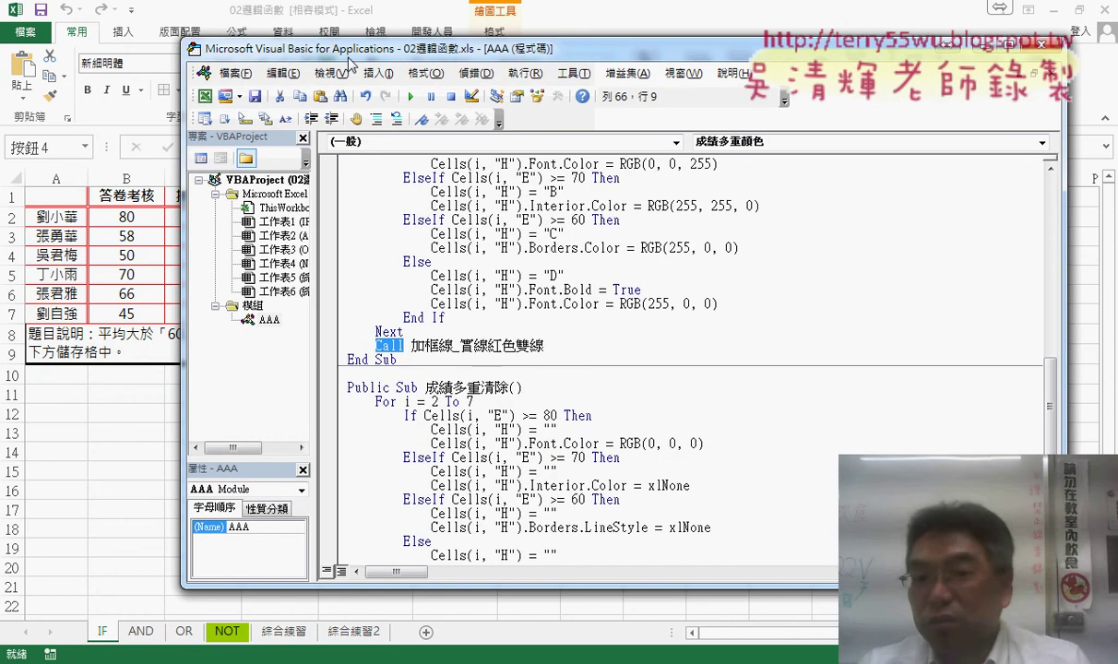
scroll(474, 299, up, 1)
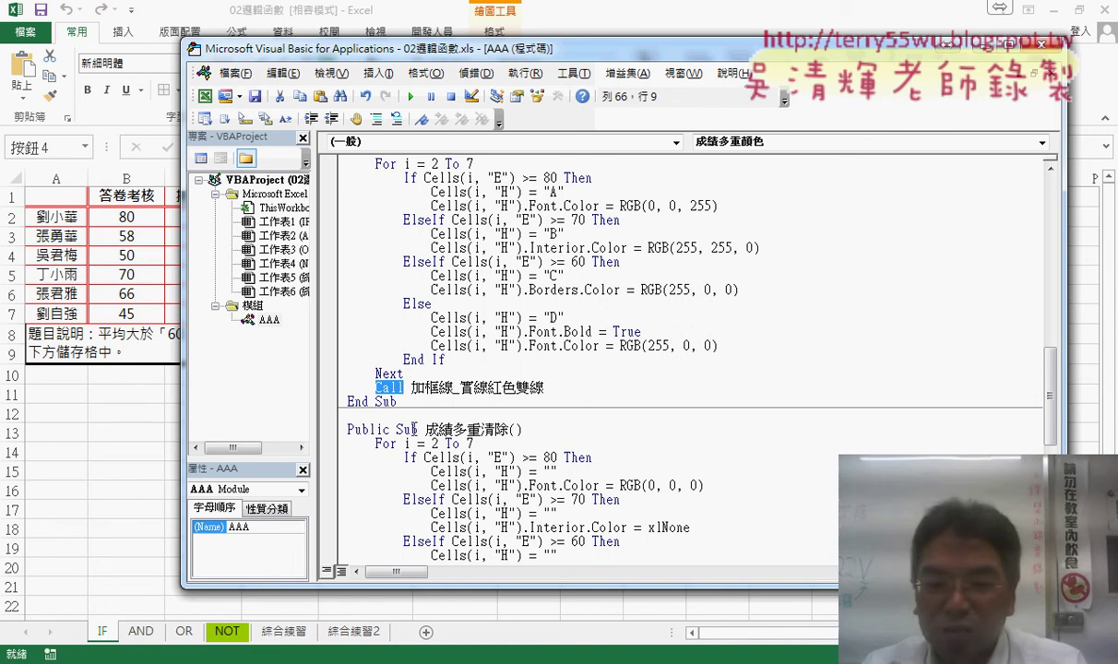
Bring the Excel workbook forward on the 綜合練習 sheet, selecting column J
click(294, 657)
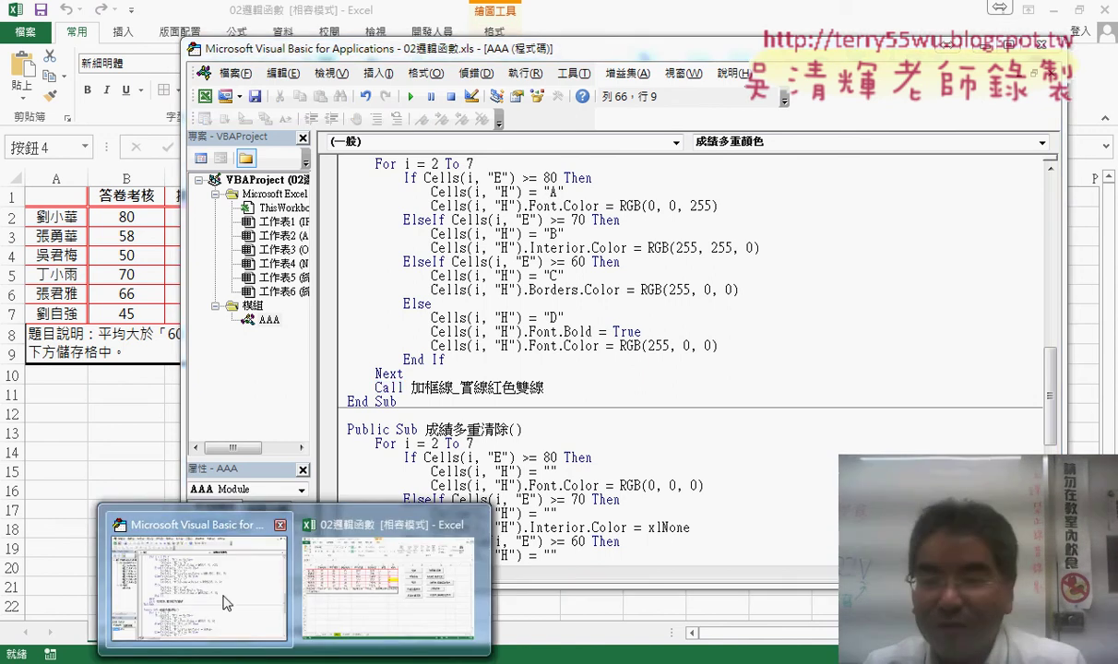
click(397, 572)
click(283, 633)
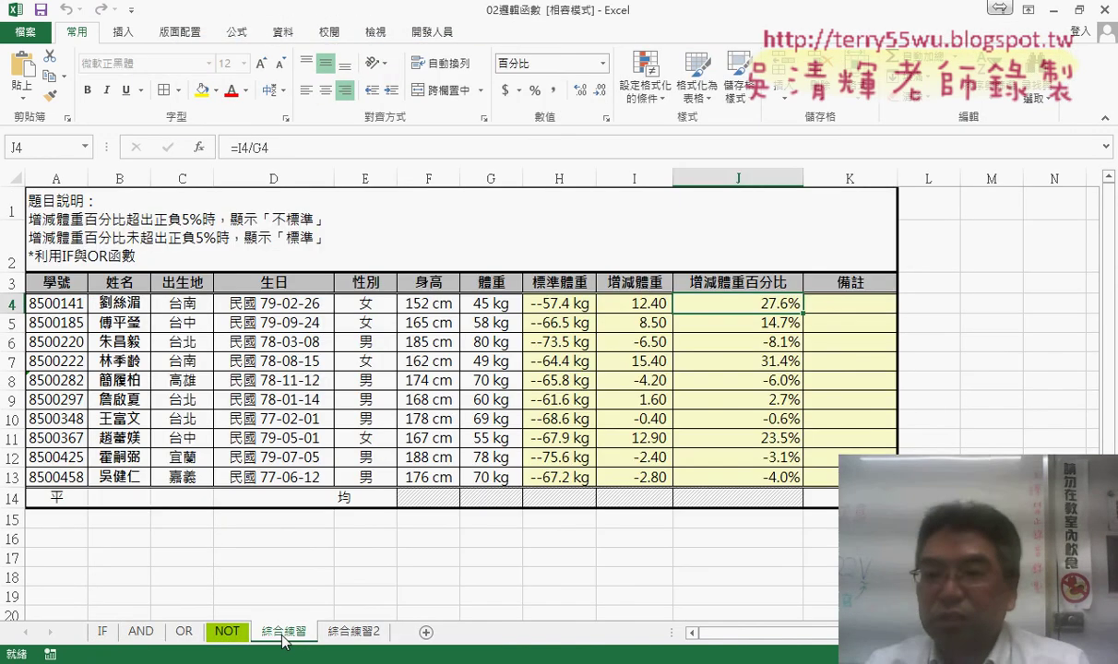
click(743, 168)
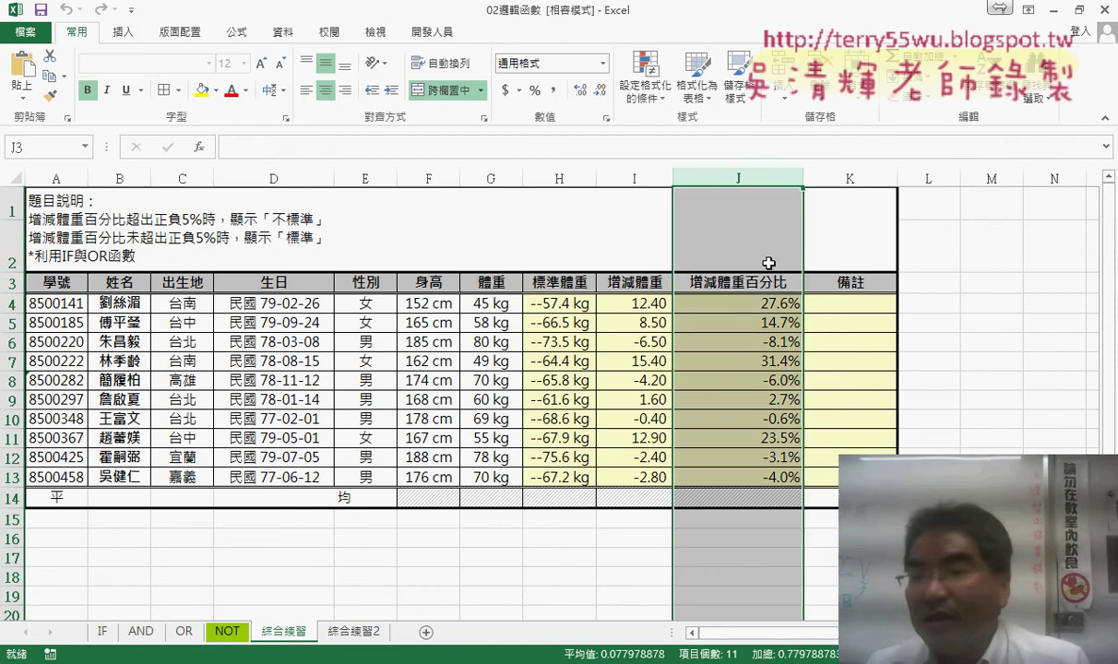
Inspect J4, G4, H4, J6, H6 and G6, then select K4 for the first 備註
click(751, 303)
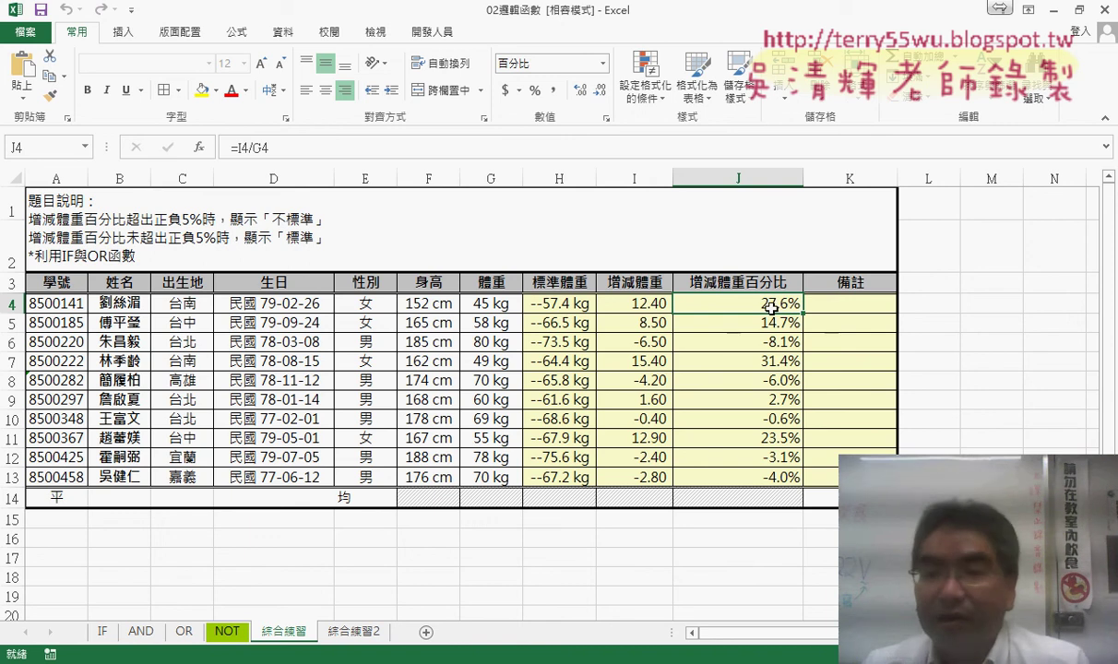
click(498, 299)
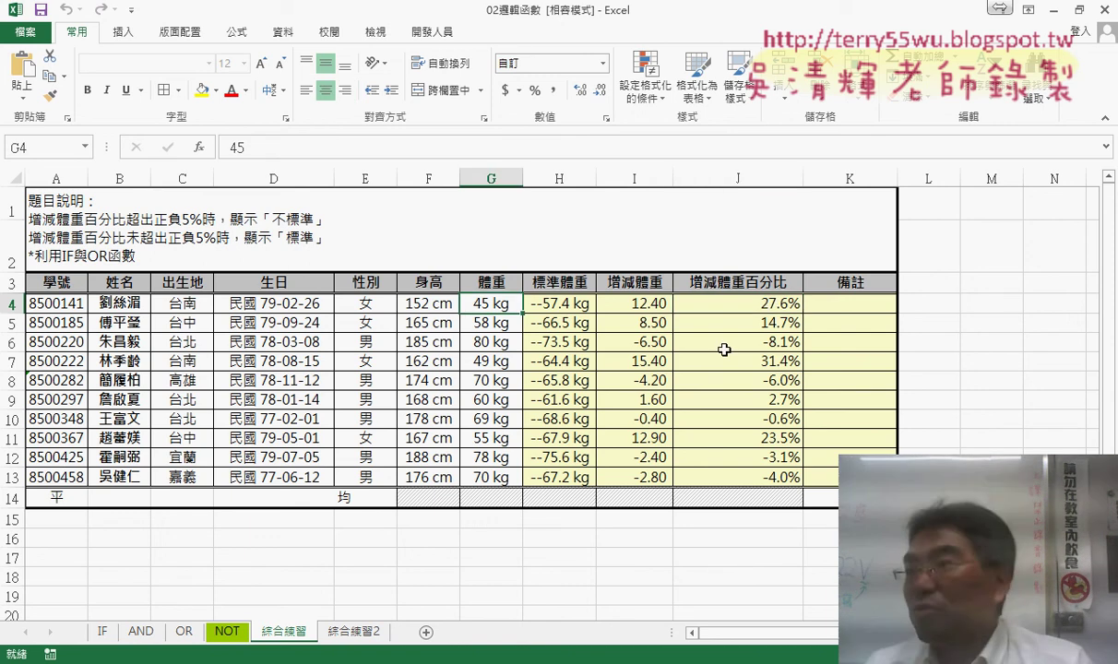
click(565, 302)
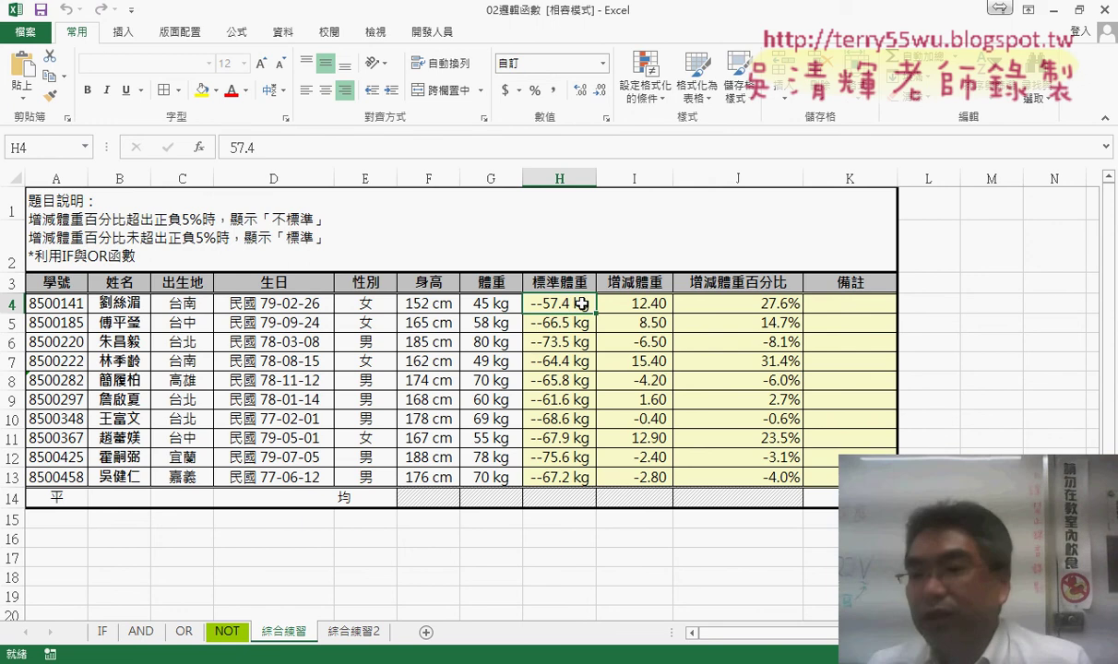
click(761, 304)
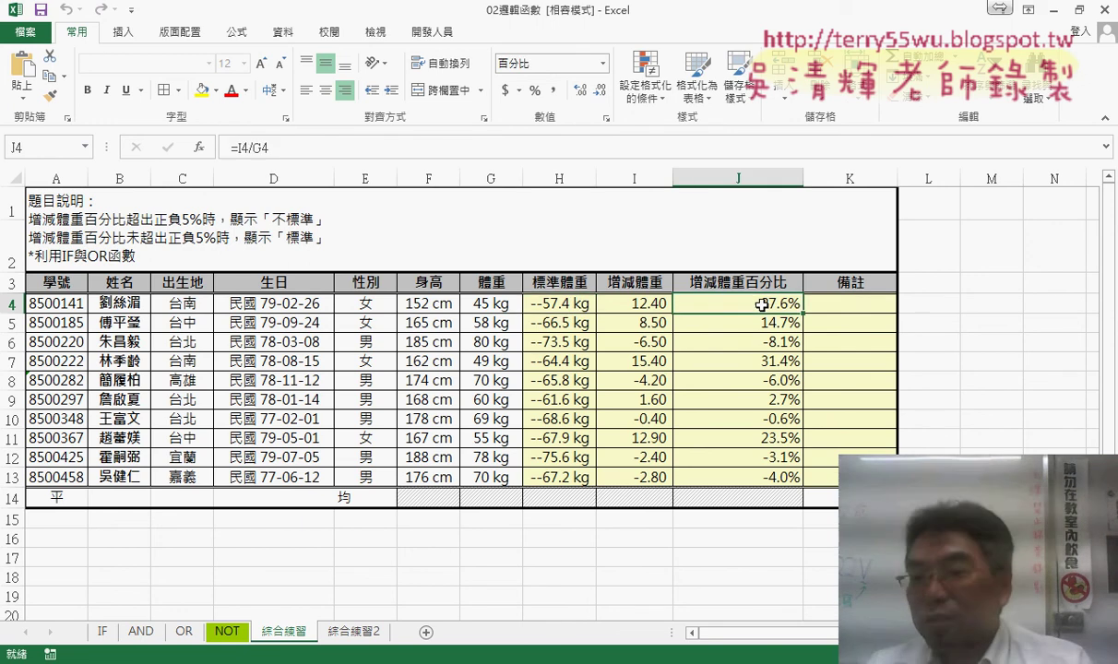
click(751, 341)
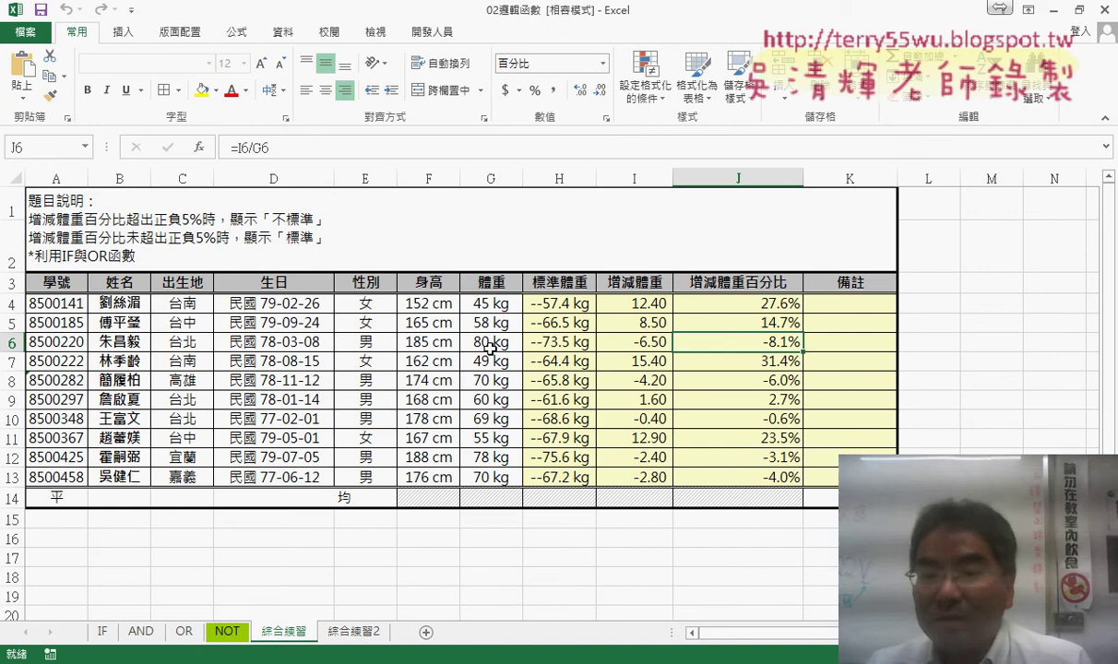
click(551, 343)
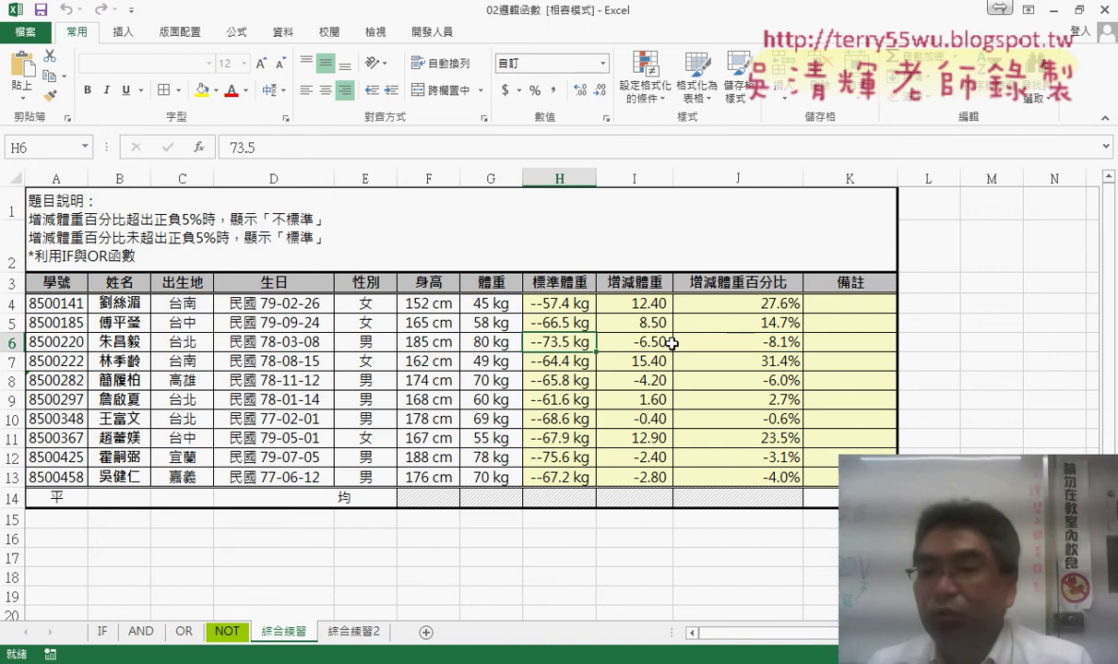
click(486, 343)
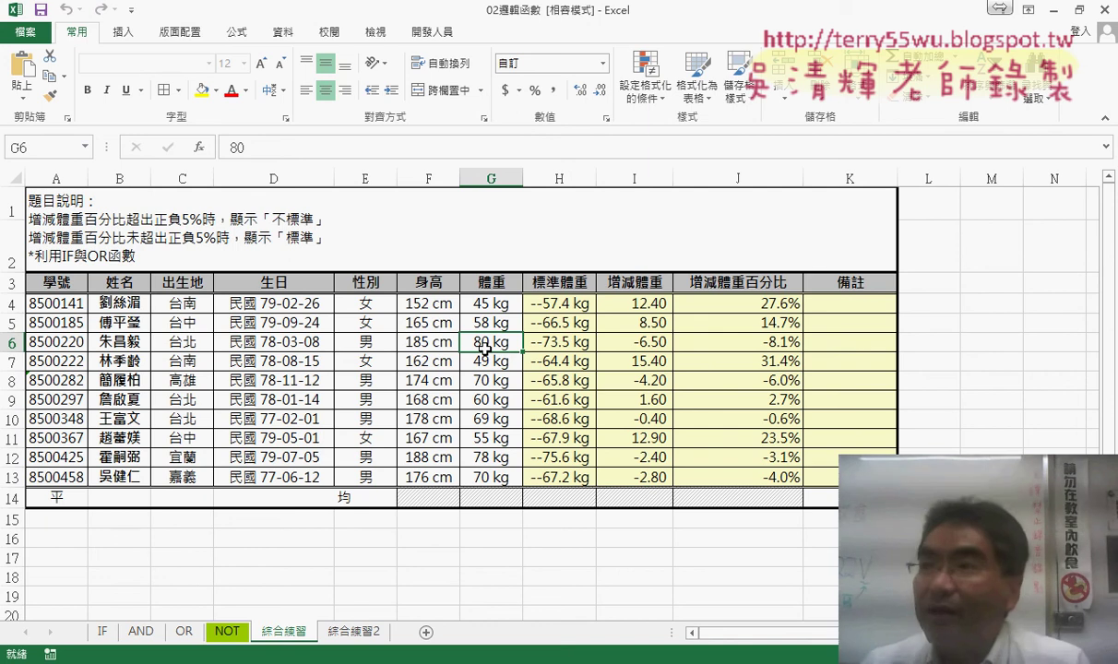
click(844, 305)
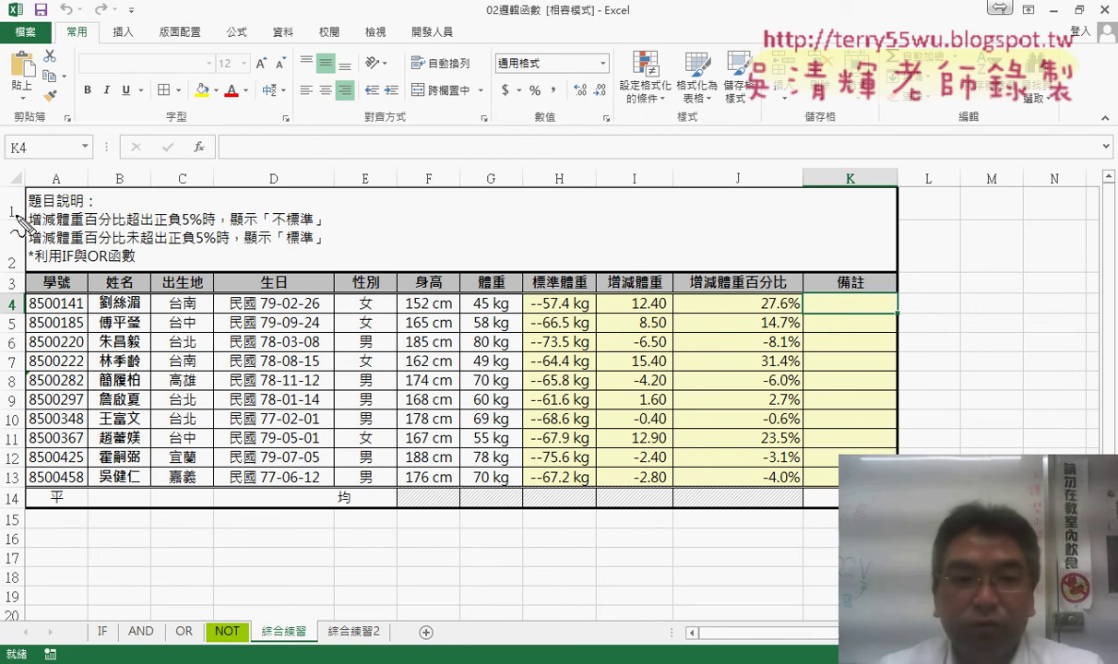
Mark up the instructions in red ink, highlighting 利用IF與OR函數, OR and 正負
drag(115, 272, 85, 273)
drag(129, 247, 41, 245)
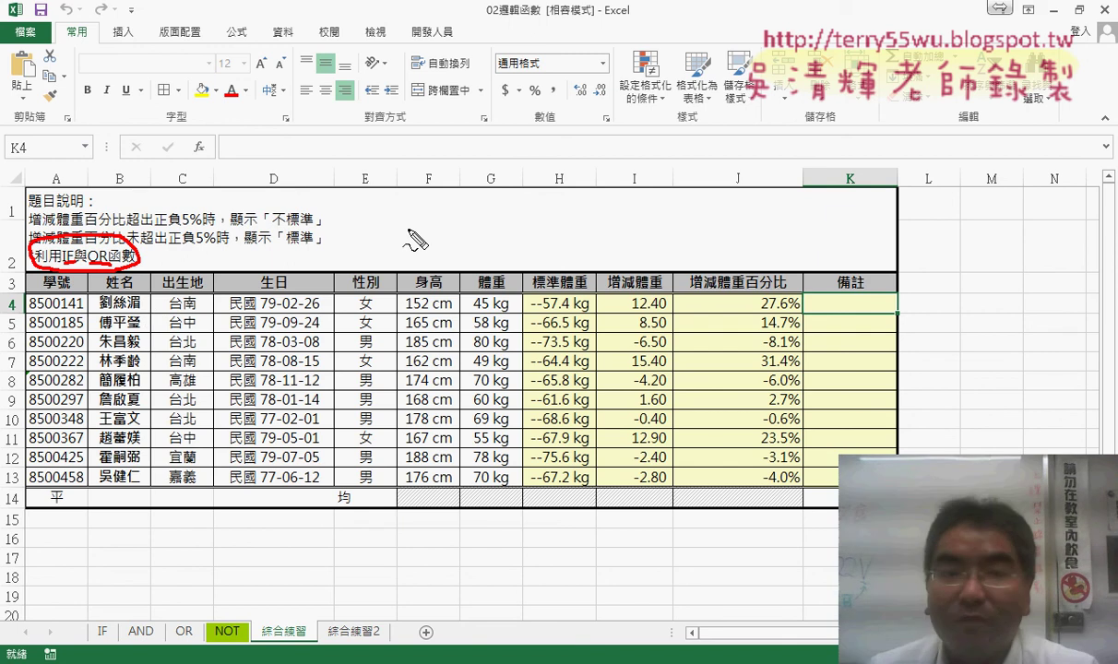
drag(146, 227, 218, 229)
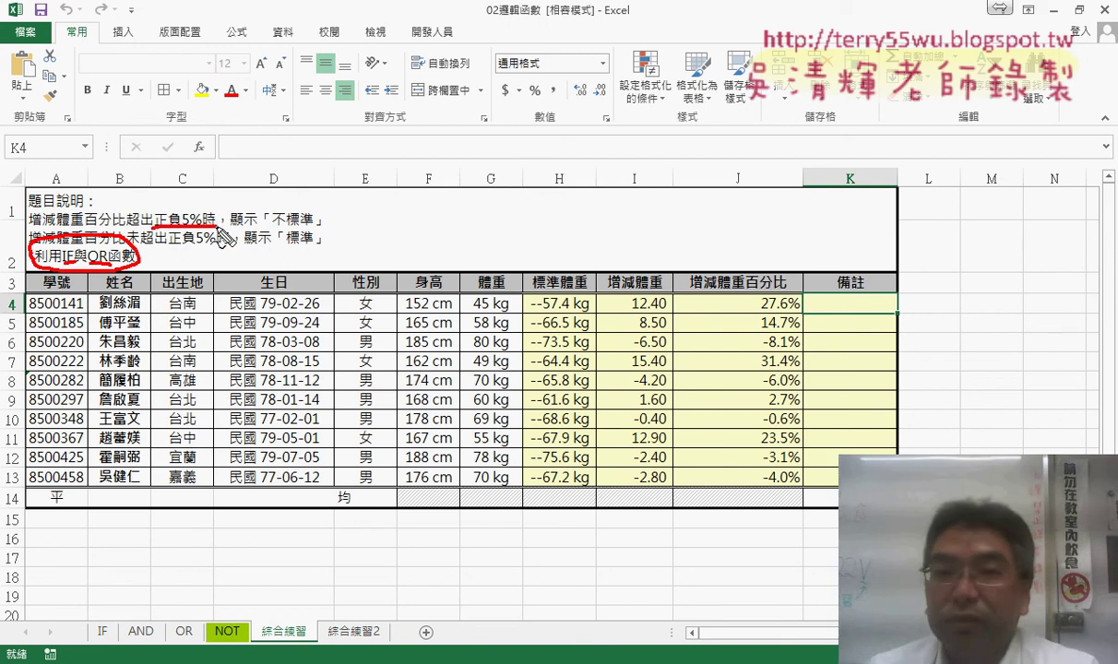
Sketch a zero baseline with red 5% and -5% limit arrows, then clear all ink
drag(402, 166, 498, 166)
mouse_move(446, 111)
mouse_down()
mouse_move(461, 166)
mouse_move(481, 119)
mouse_up()
mouse_move(412, 238)
mouse_down()
mouse_move(506, 234)
mouse_move(476, 325)
mouse_move(491, 303)
mouse_up()
mouse_move(528, 144)
mouse_down()
mouse_move(523, 175)
mouse_move(546, 143)
mouse_move(574, 153)
mouse_up()
mouse_move(601, 138)
mouse_down()
mouse_move(566, 175)
mouse_move(592, 175)
mouse_move(591, 161)
mouse_up()
mouse_move(523, 244)
mouse_down()
mouse_move(572, 263)
mouse_move(604, 221)
mouse_move(590, 274)
mouse_up()
mouse_move(576, 205)
mouse_down()
mouse_move(572, 221)
mouse_move(630, 261)
mouse_up()
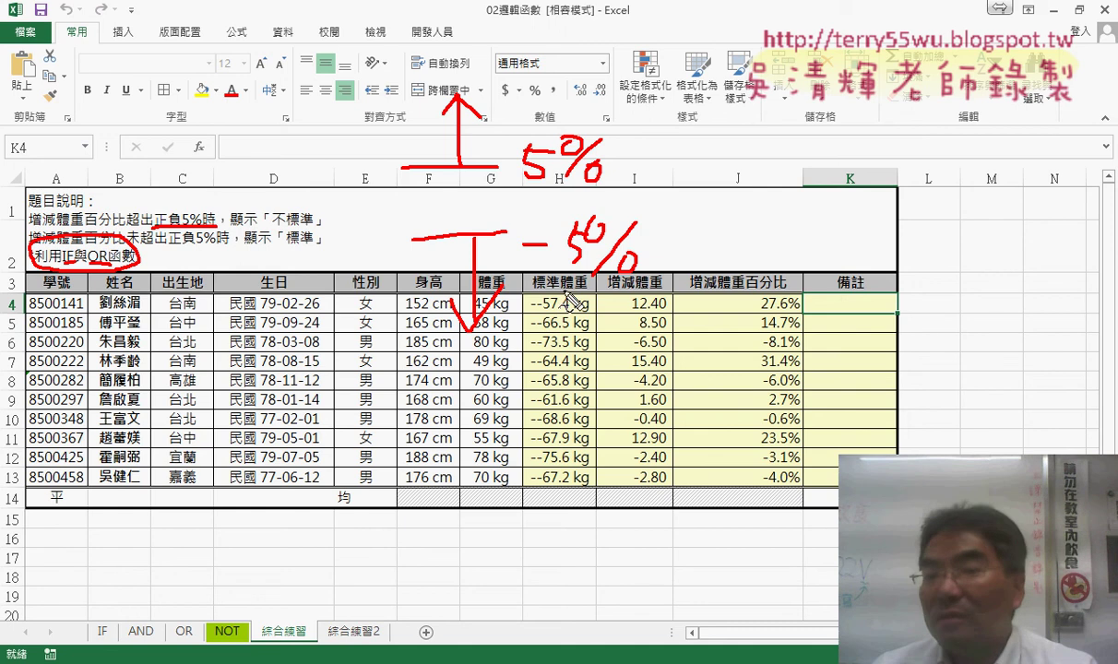
drag(572, 292, 638, 293)
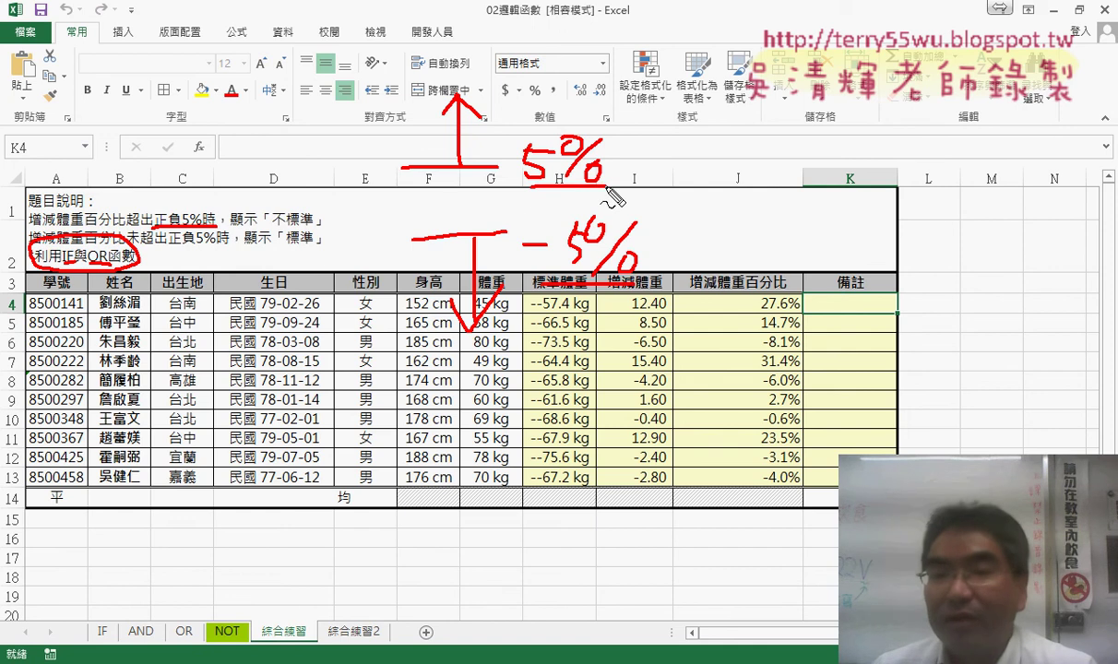
drag(461, 189, 468, 238)
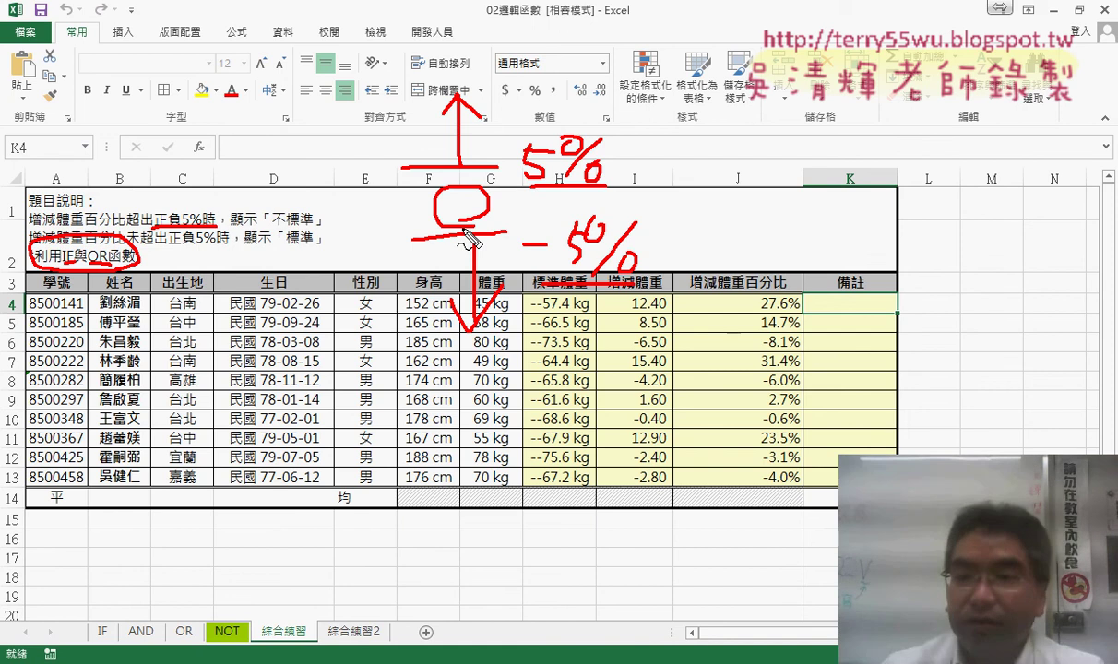
key(Escape)
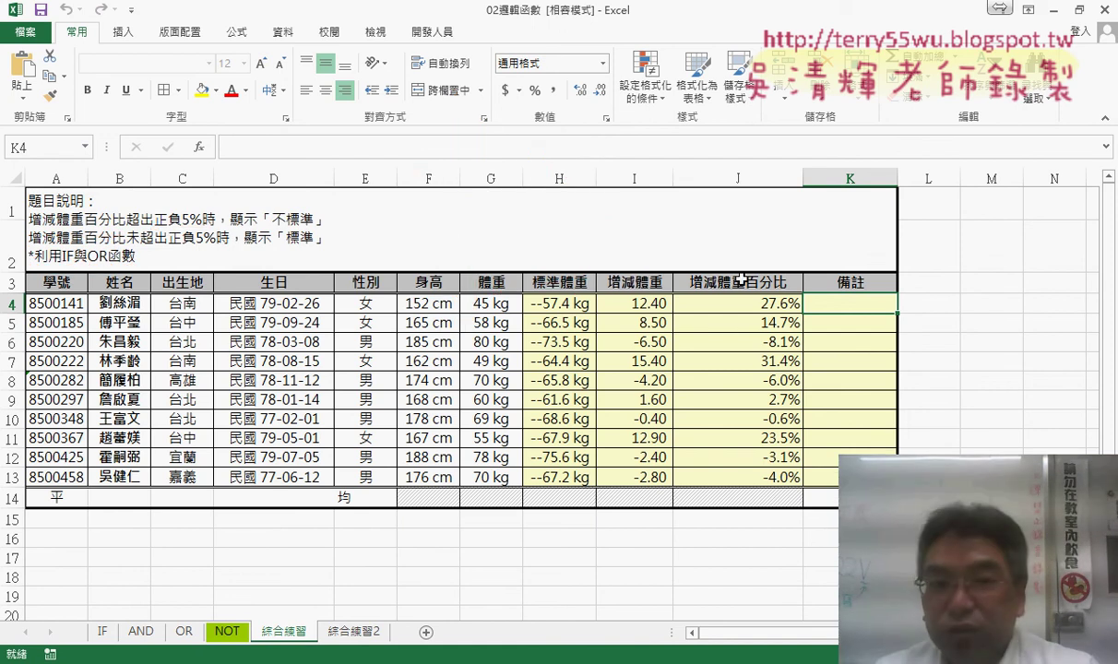
Insert the IF function into K4 from the Logical category
click(199, 147)
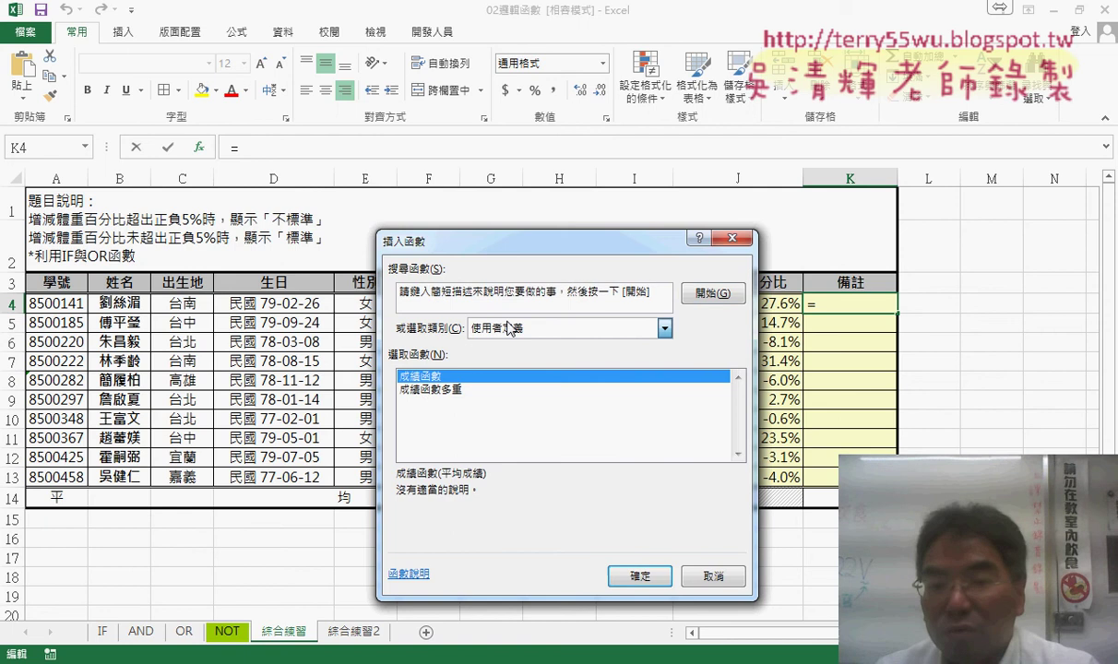
click(479, 327)
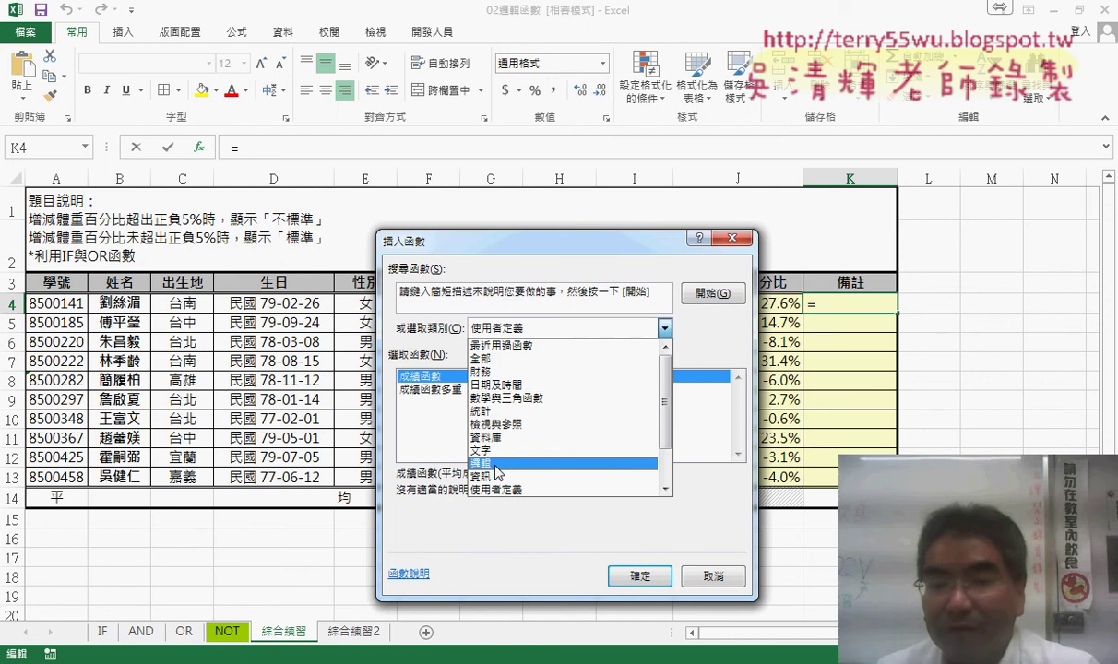
click(480, 463)
click(409, 403)
double_click(409, 403)
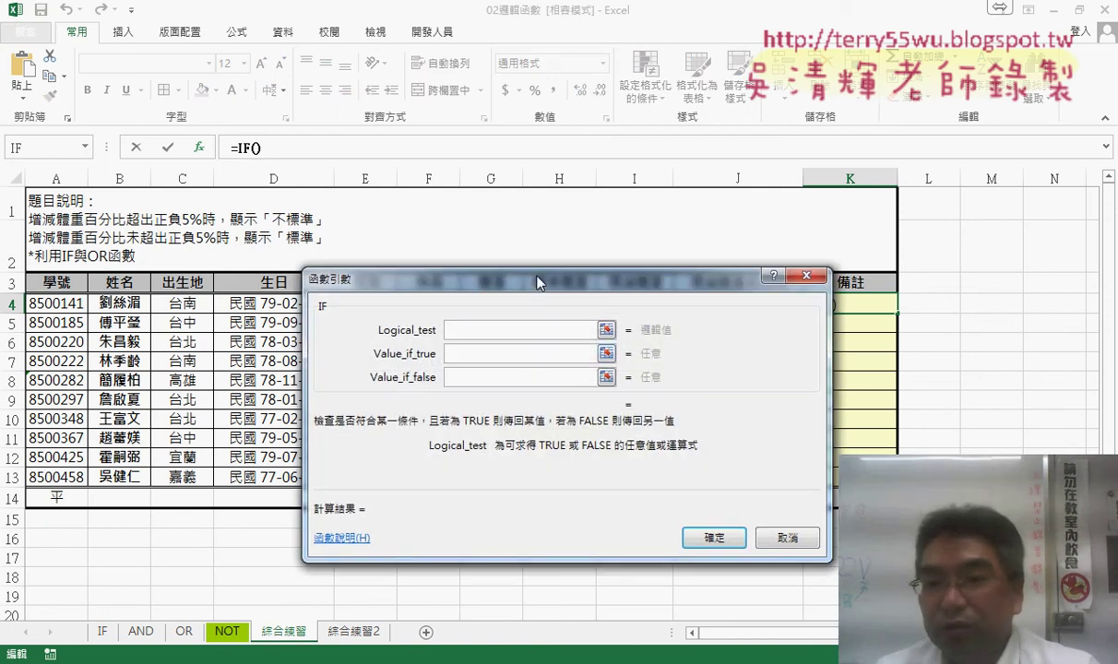
drag(537, 276, 428, 265)
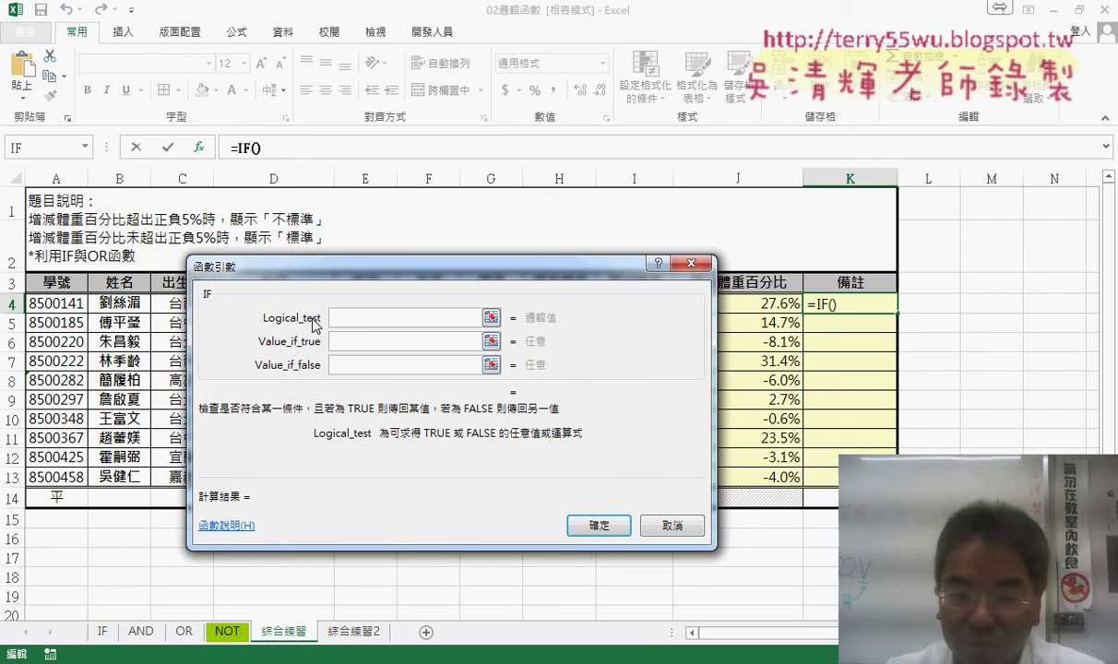
Enter or(J4>5%,J4<-5%) as the IF logical test
text(or)
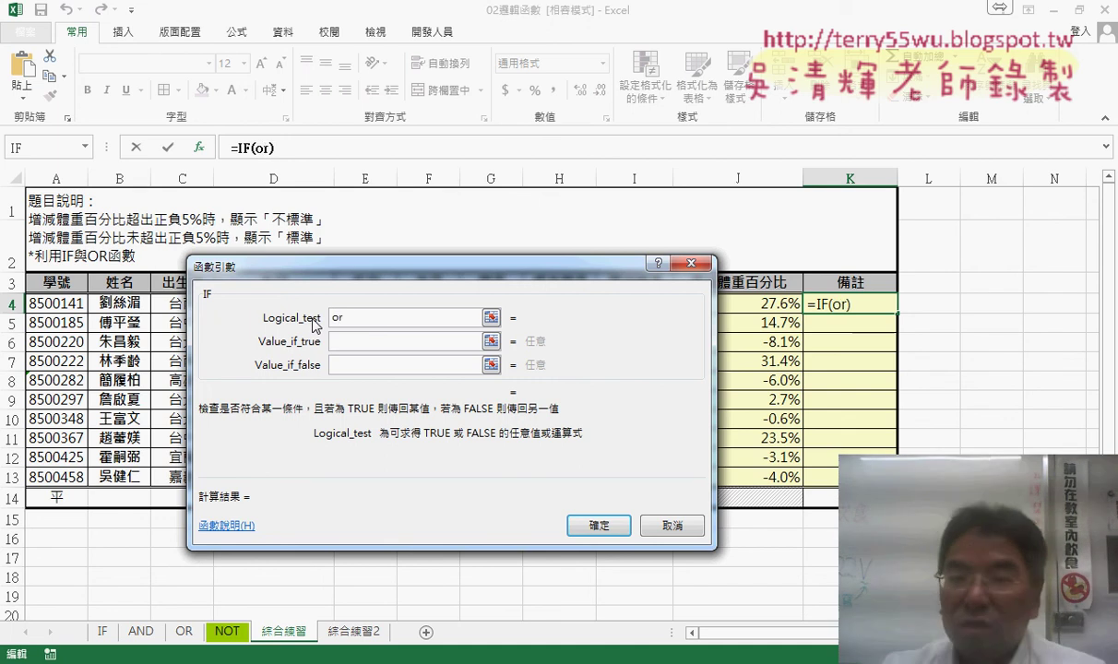
text(()
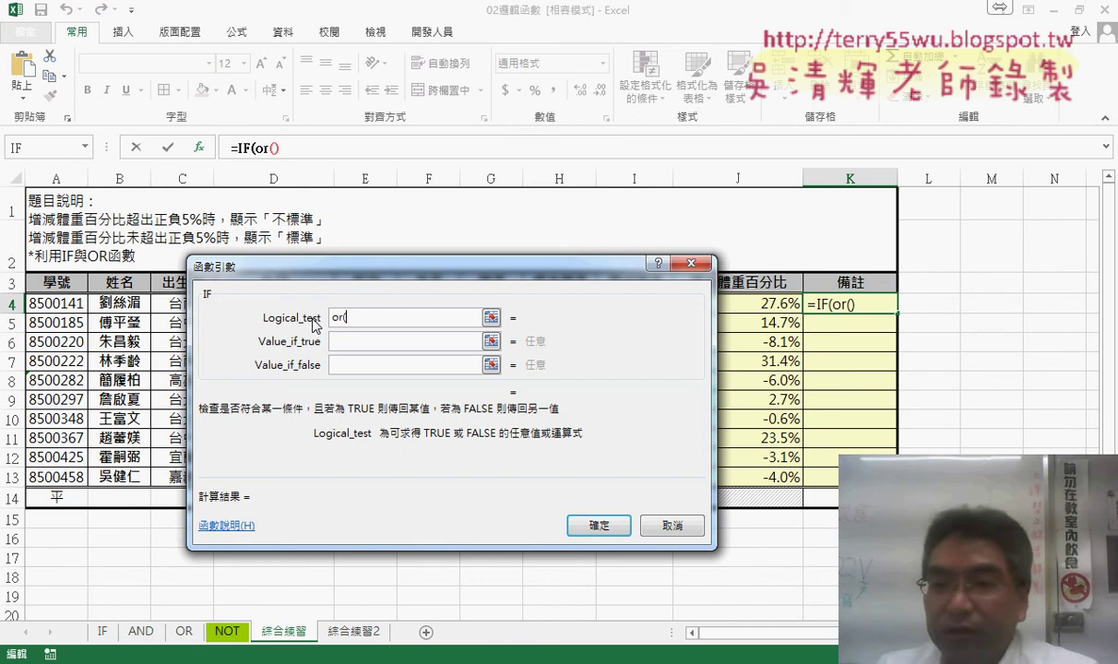
click(783, 304)
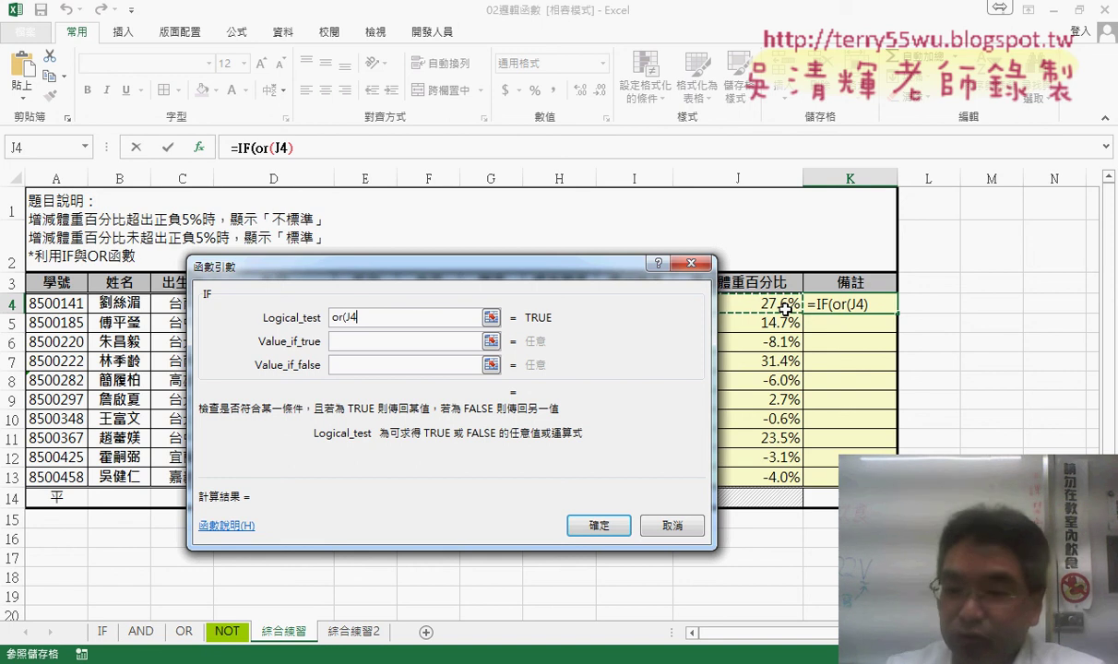
text(>5)
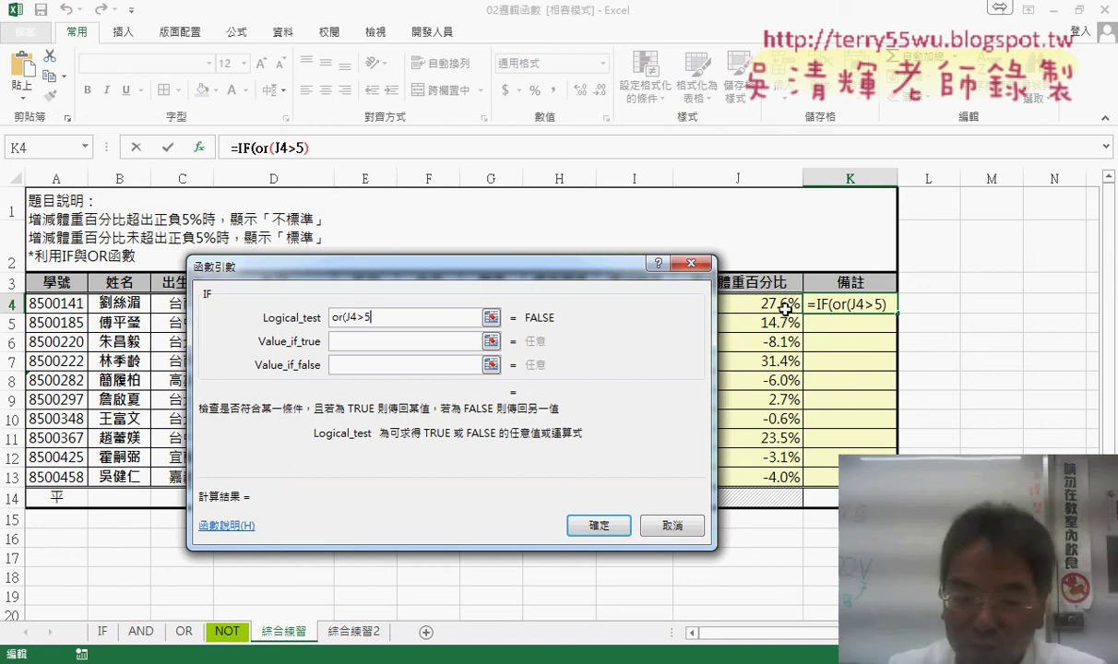
text(%)
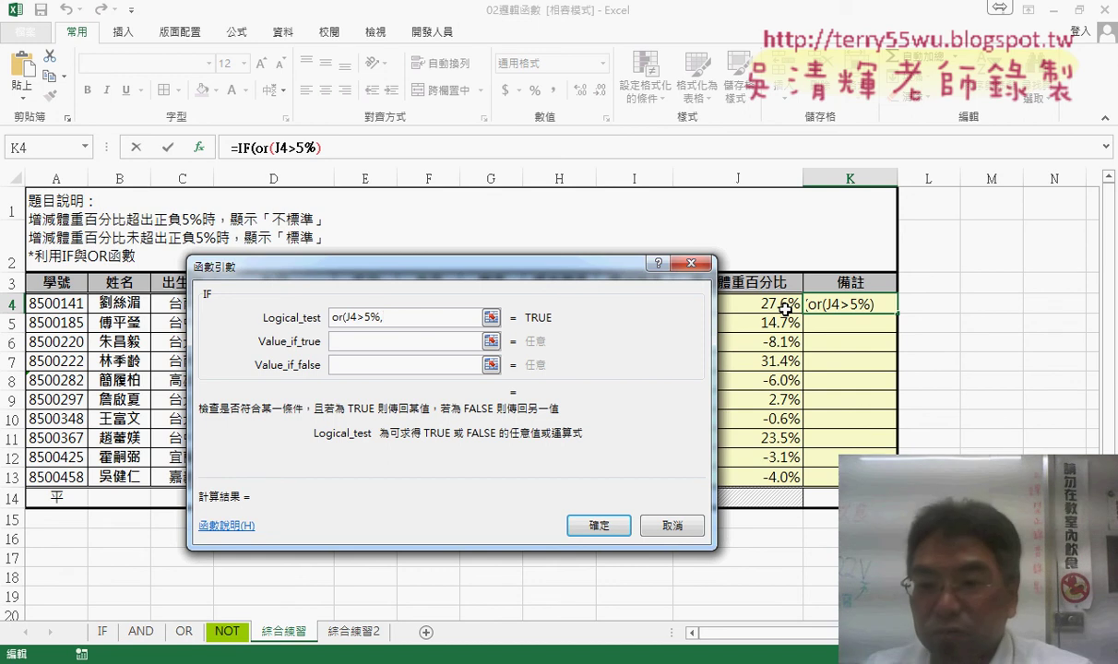
text(,)
click(785, 307)
drag(620, 271, 581, 267)
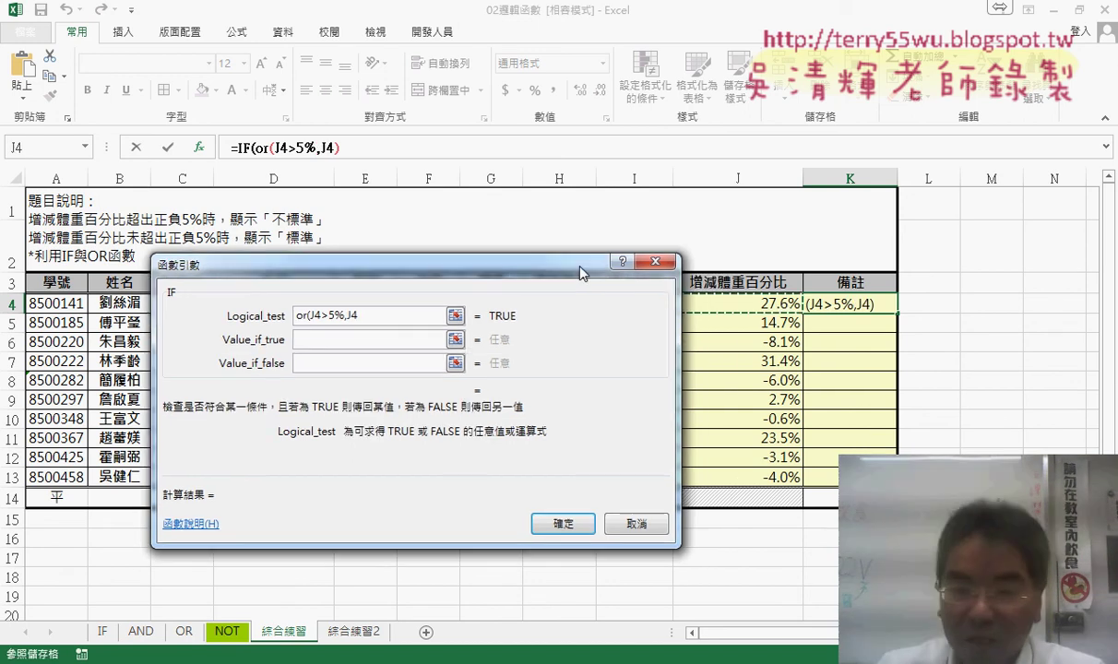
text(<)
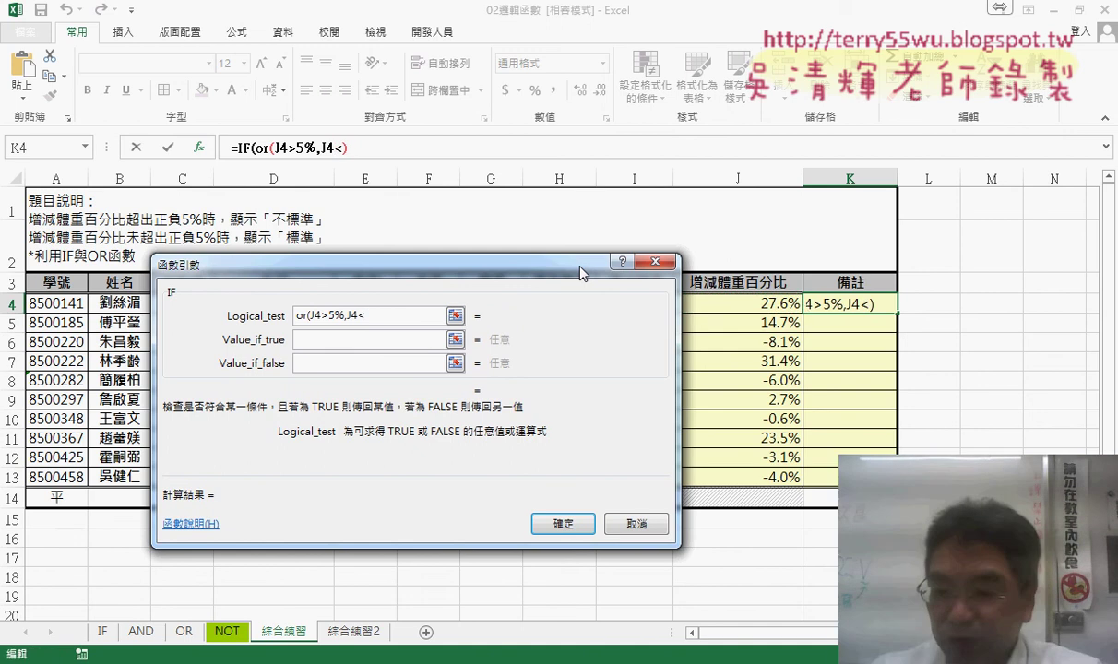
text(-5)
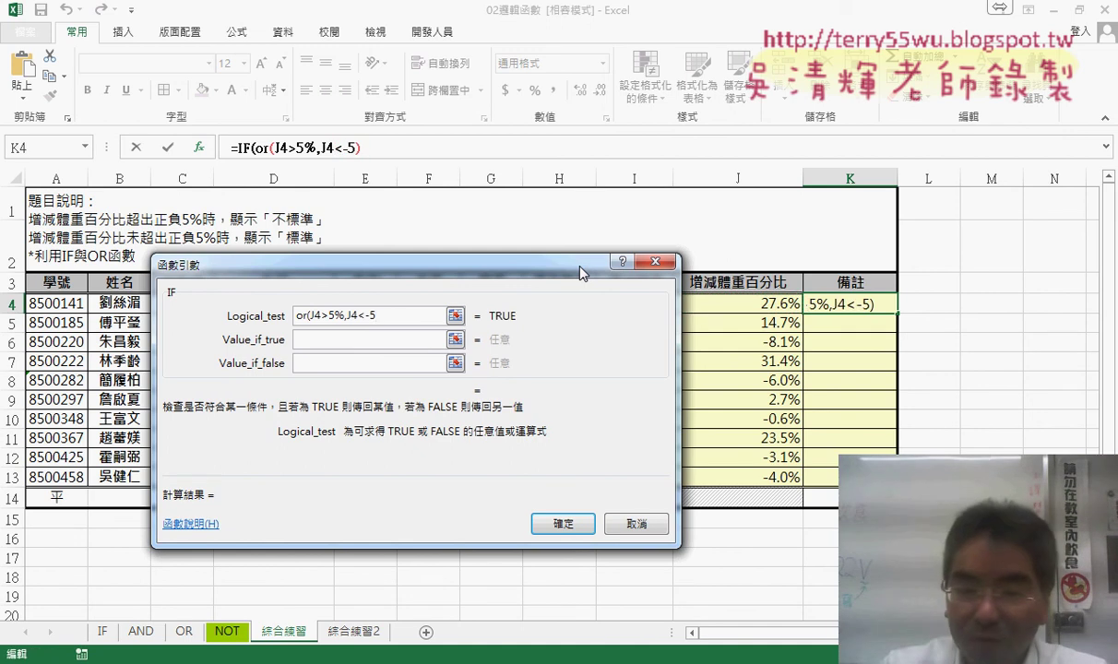
text(%)
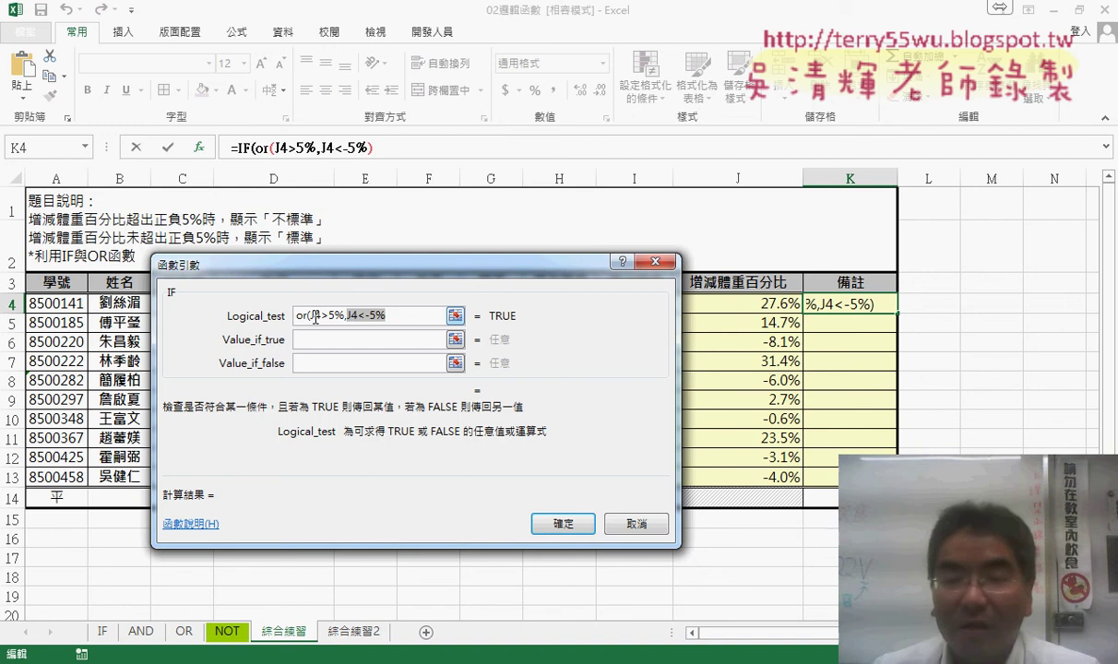
click(409, 316)
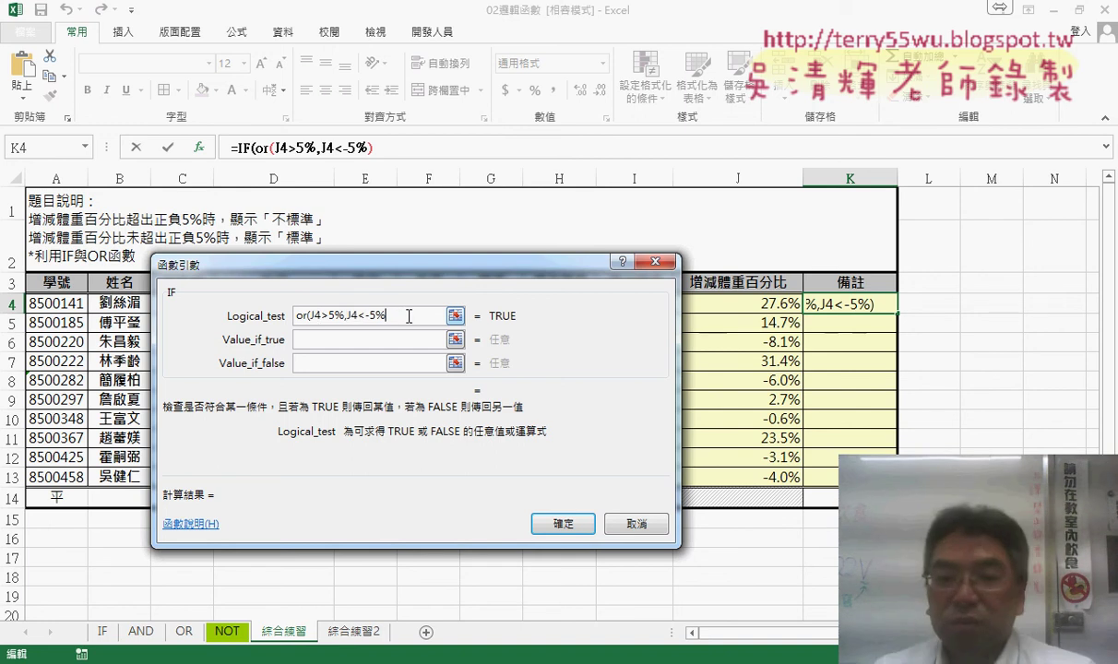
text())
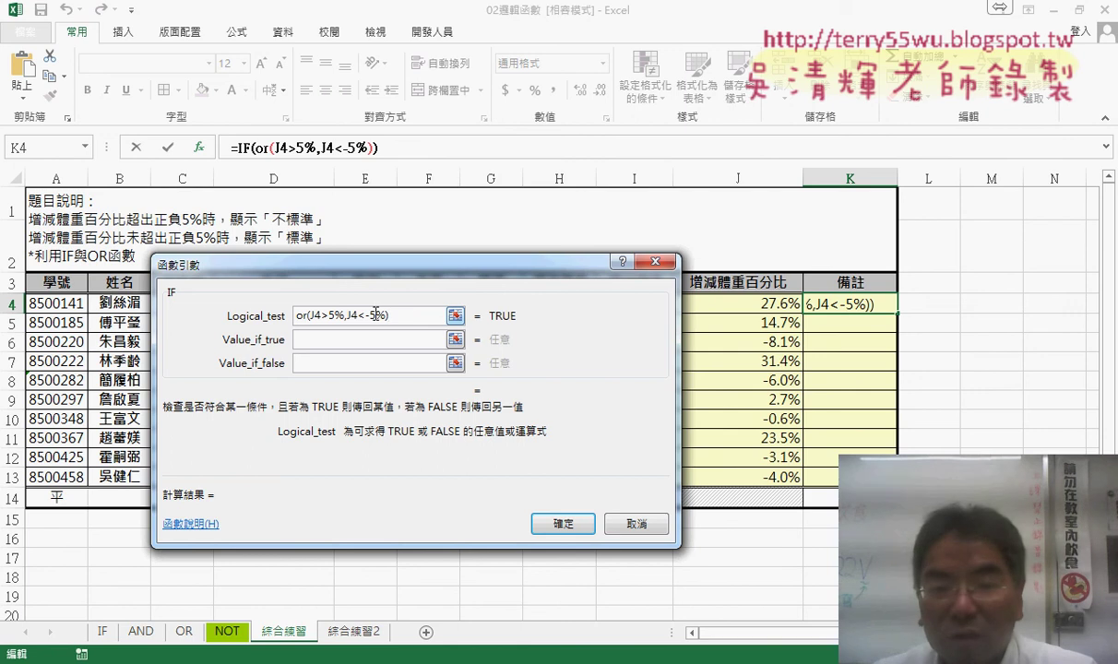
drag(310, 316, 337, 317)
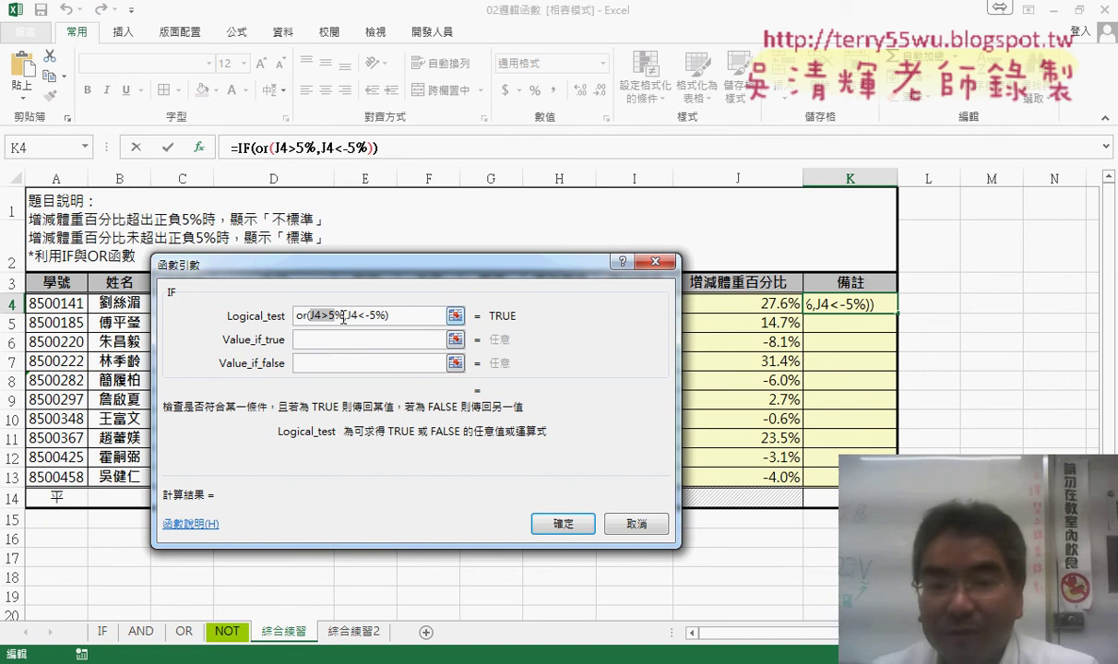
click(347, 315)
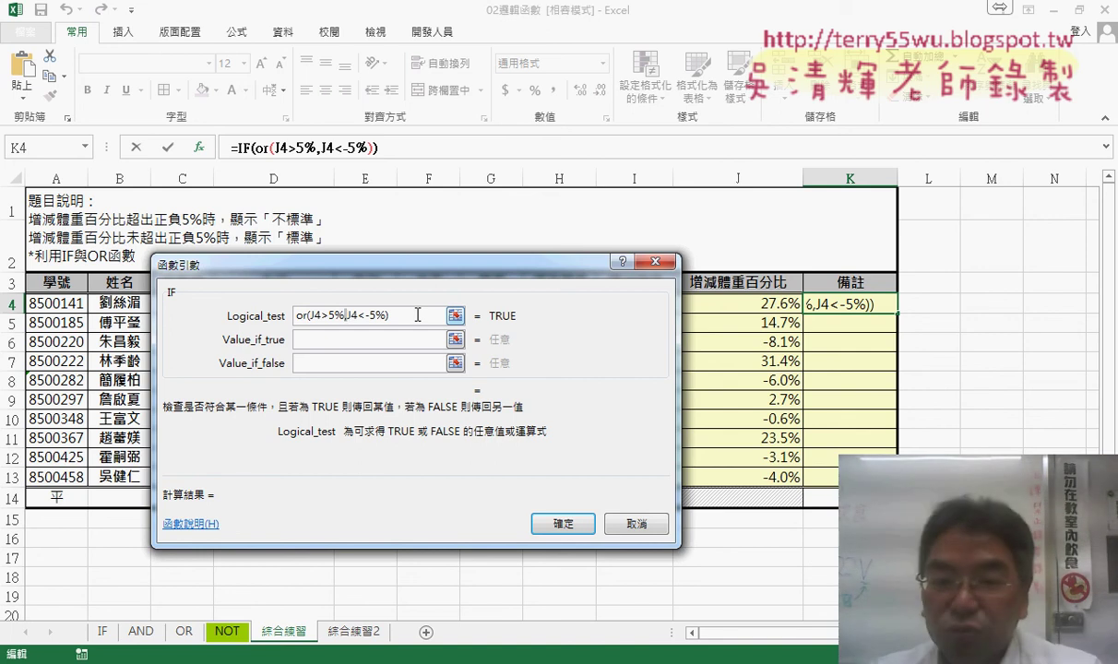
click(347, 343)
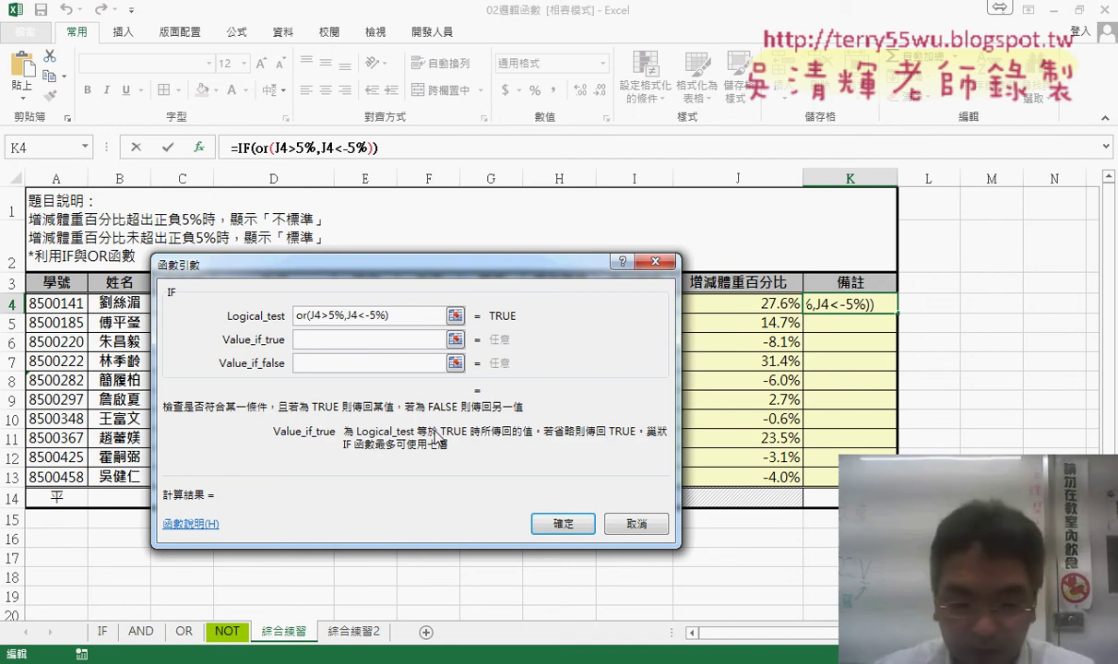
Set the IF results to "不標準" when true and "標準" when false, and confirm
text(不)
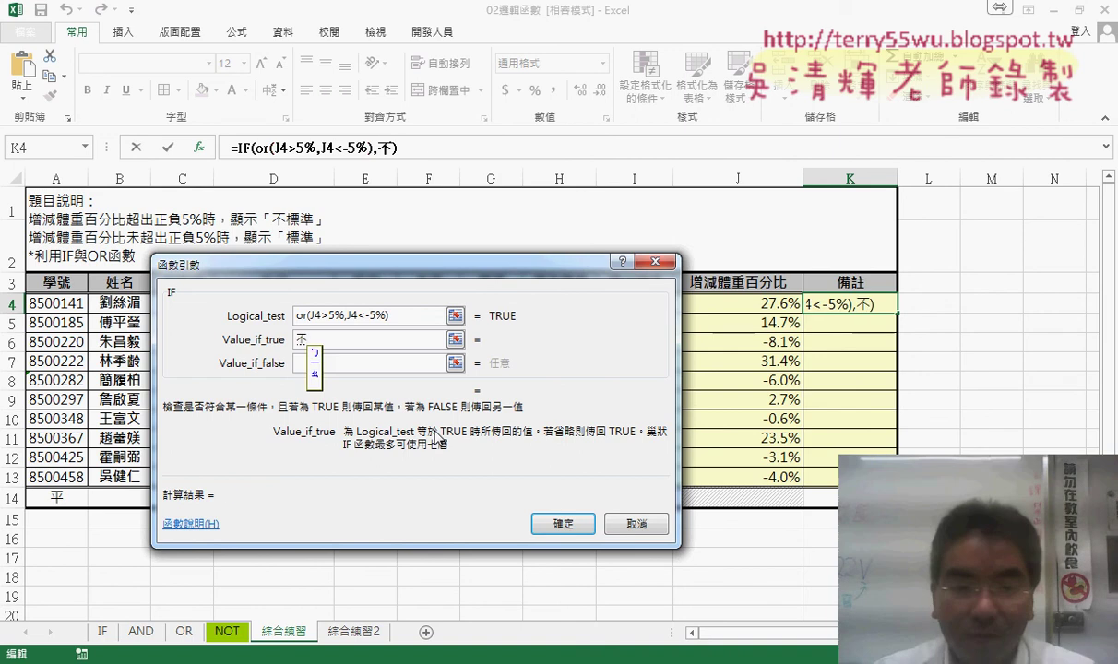
text(標準)
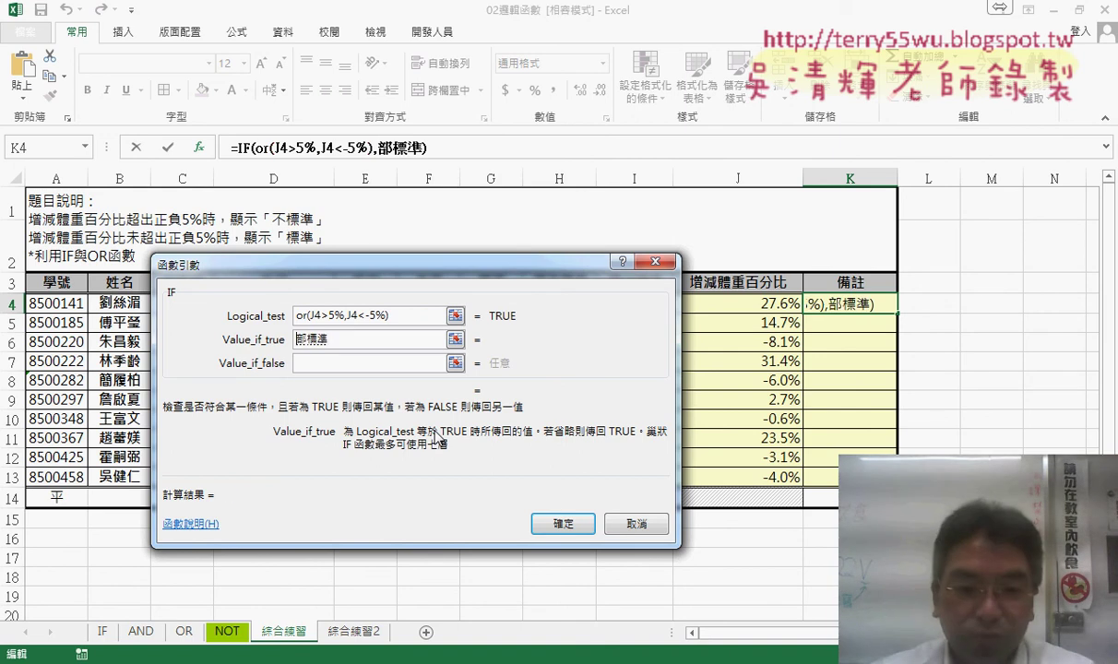
key(Down)
key(Return)
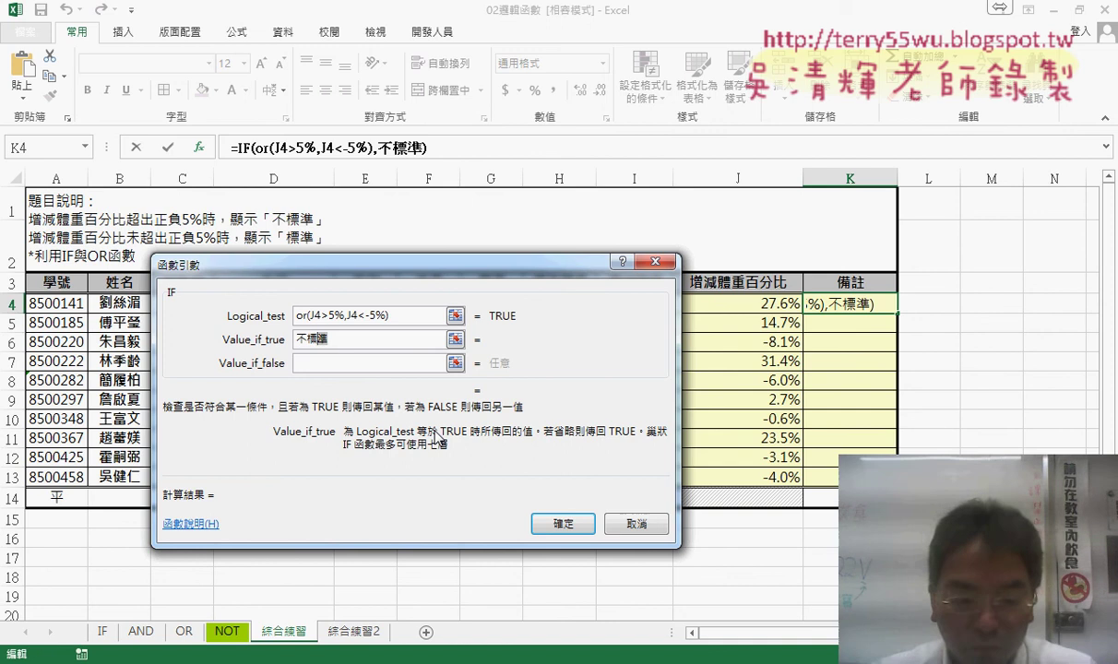
key(Tab)
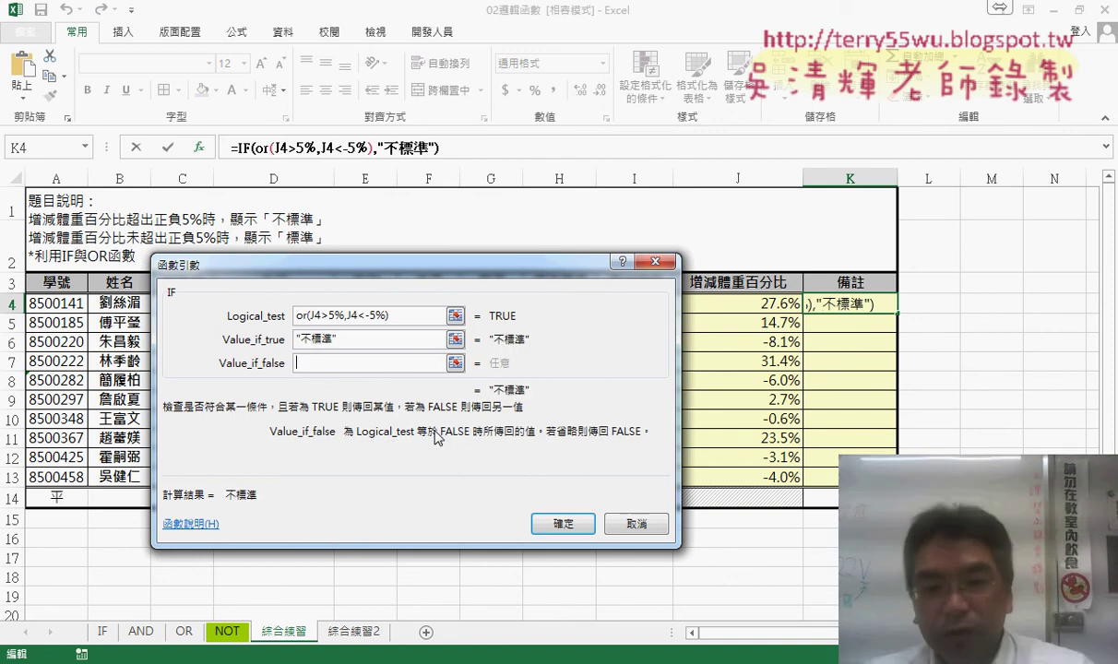
text(標準)
click(394, 339)
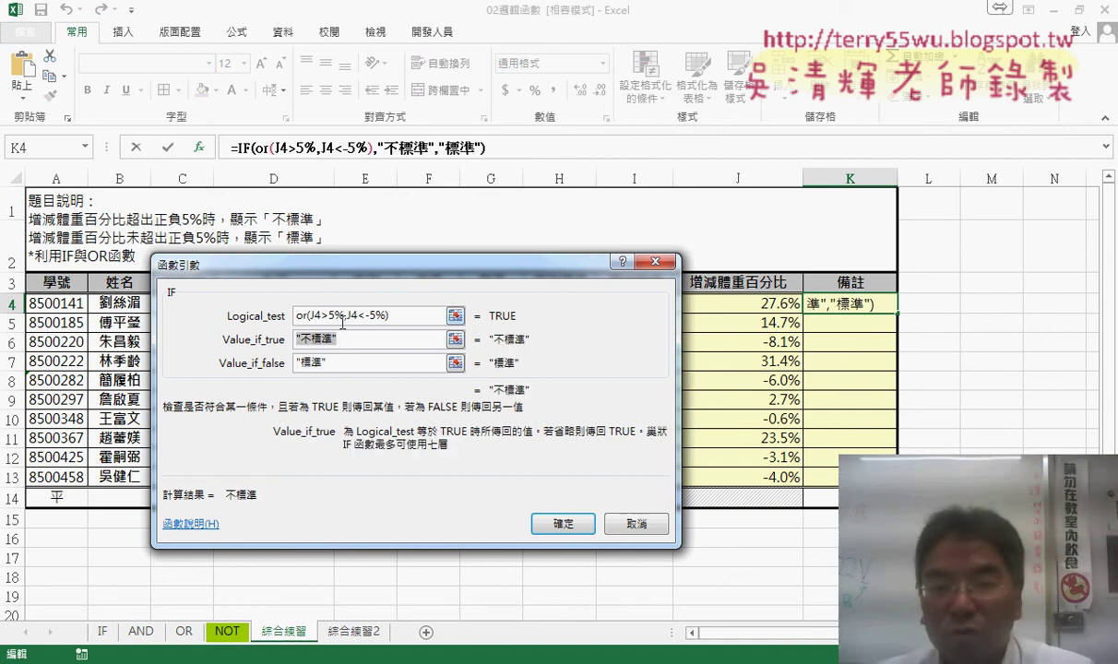
drag(310, 315, 387, 316)
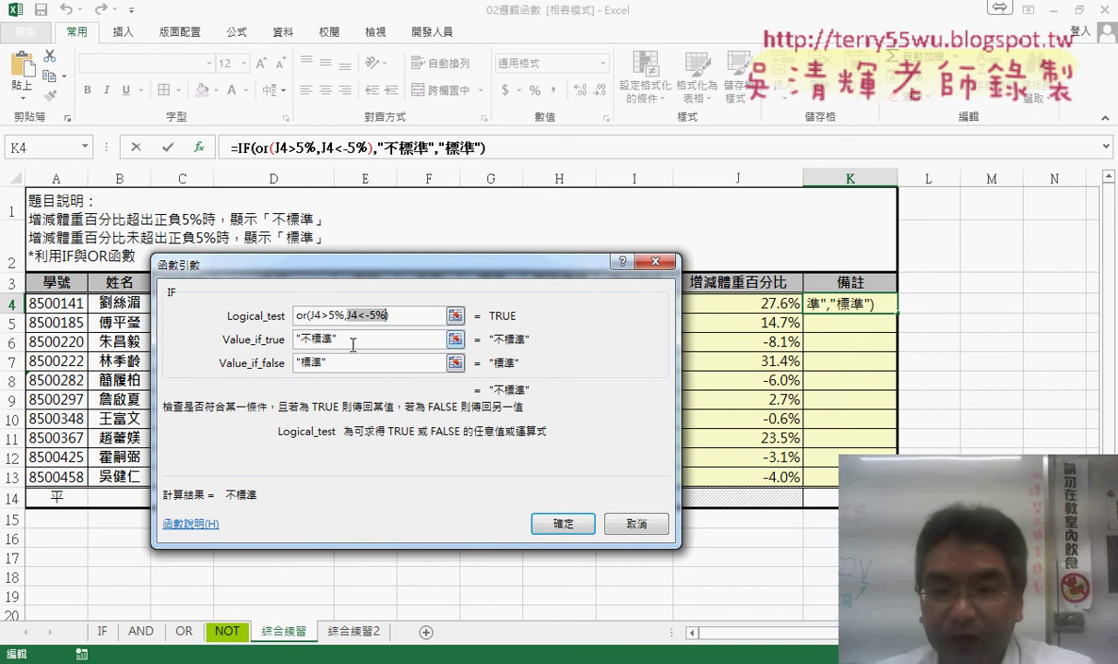
click(353, 343)
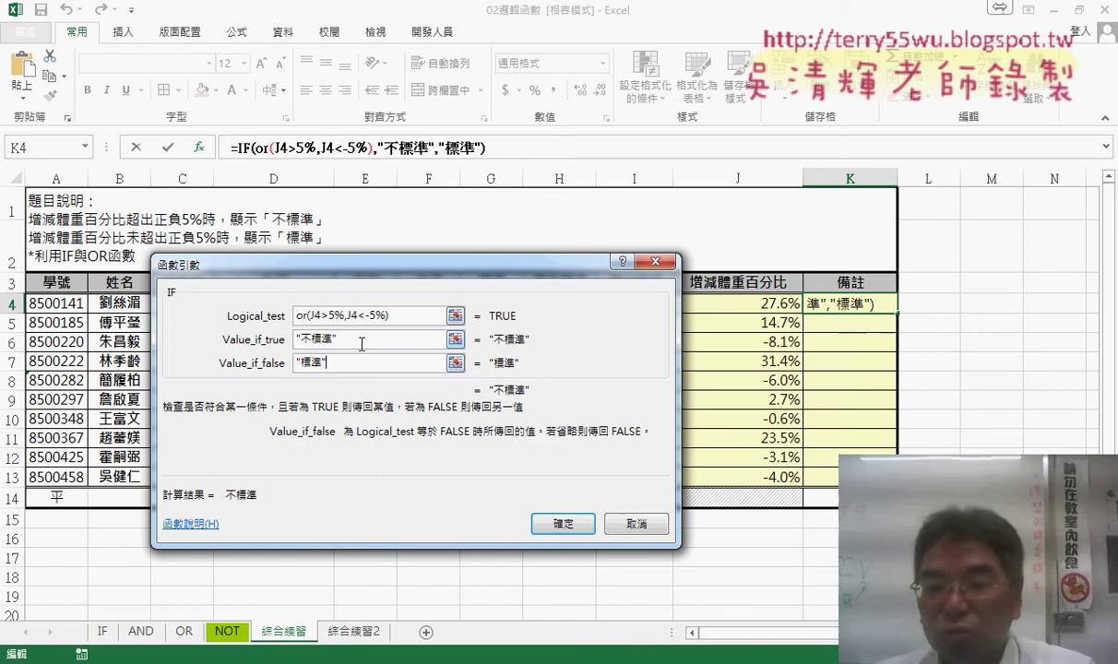
click(563, 523)
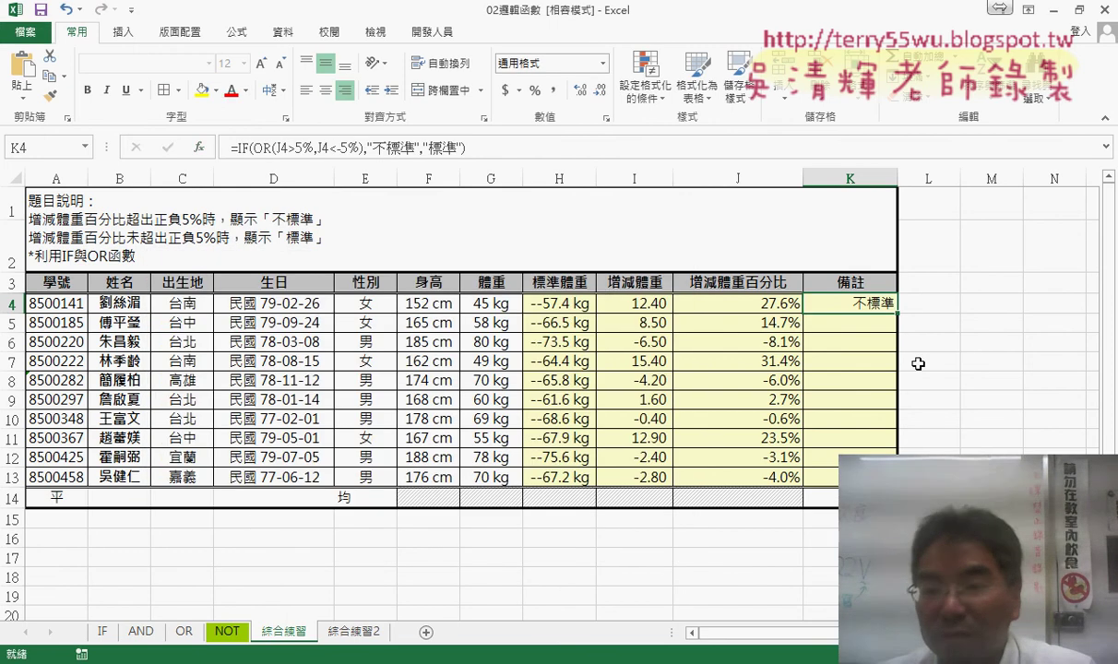
Fill K4's formula down to K13 and check the remarks against column J's percentages
drag(896, 312, 890, 482)
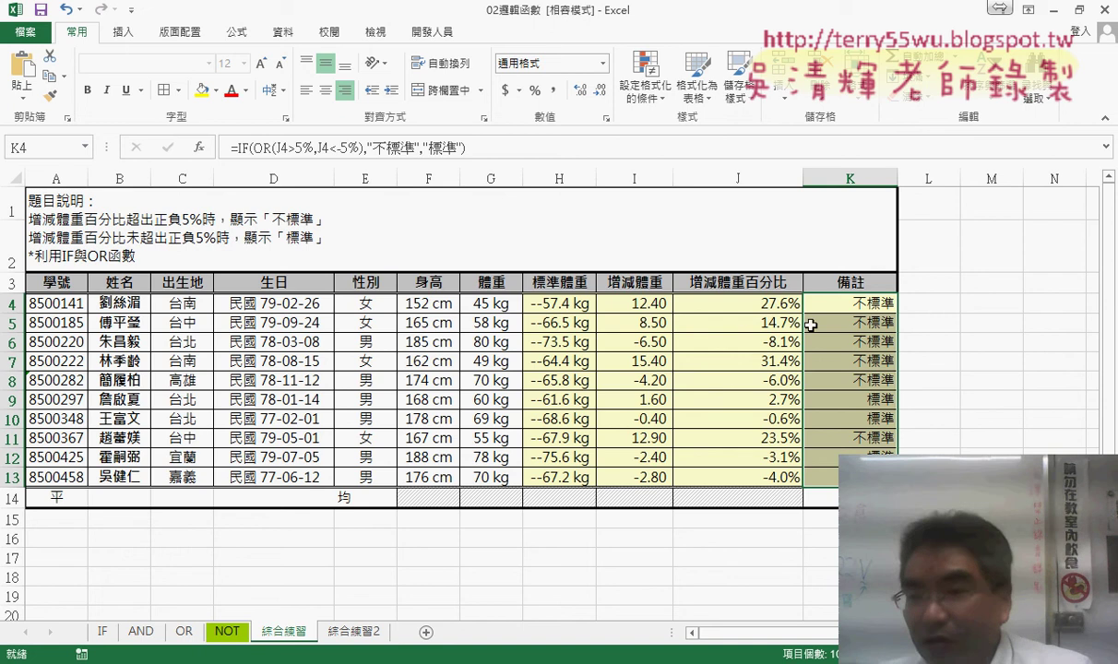
click(864, 303)
click(777, 306)
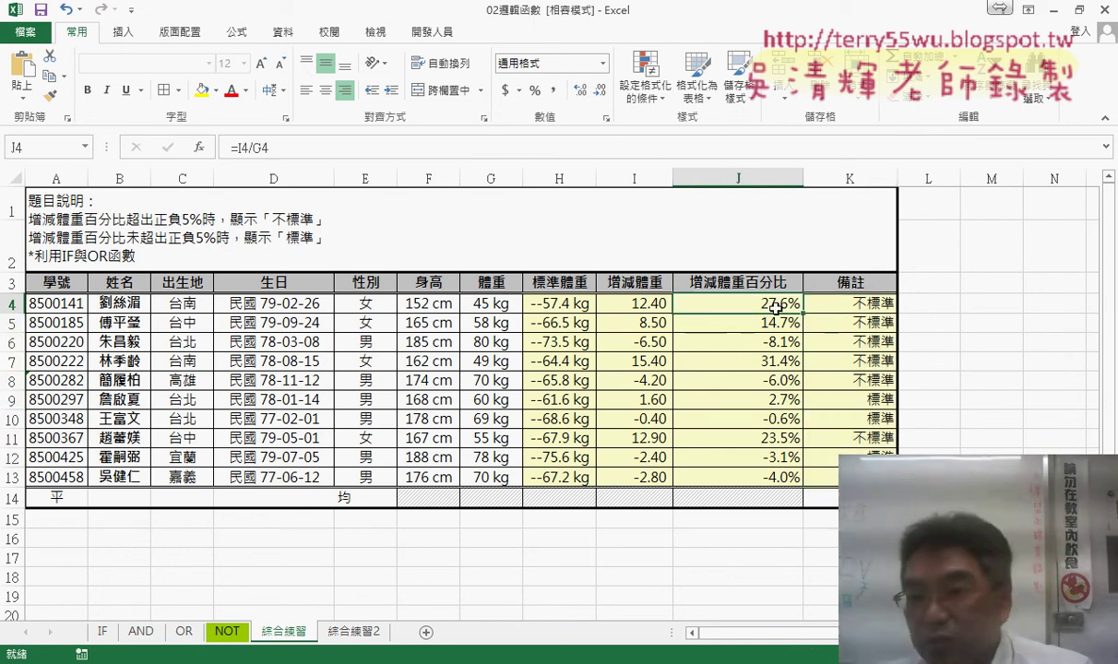
click(857, 350)
click(776, 344)
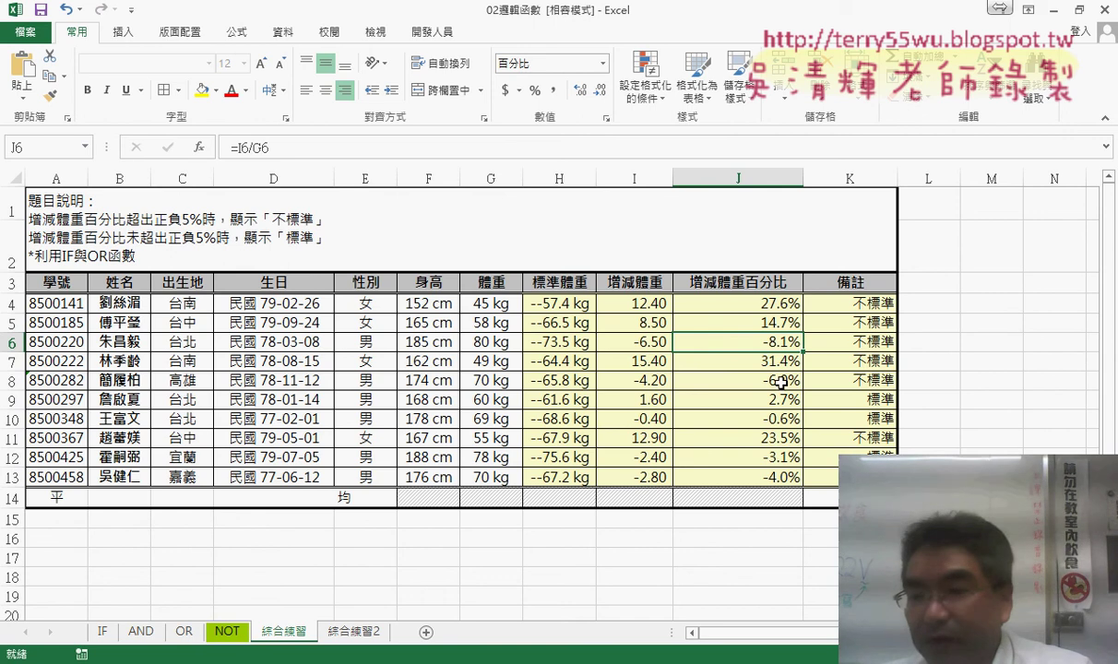
drag(779, 396, 857, 418)
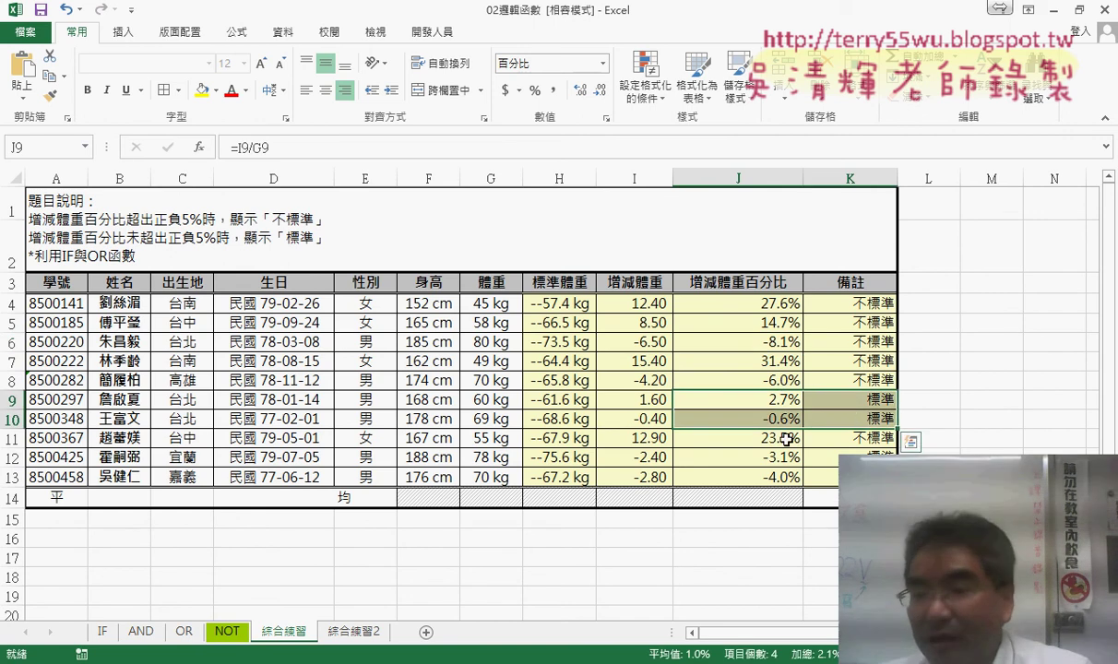
drag(821, 457, 792, 477)
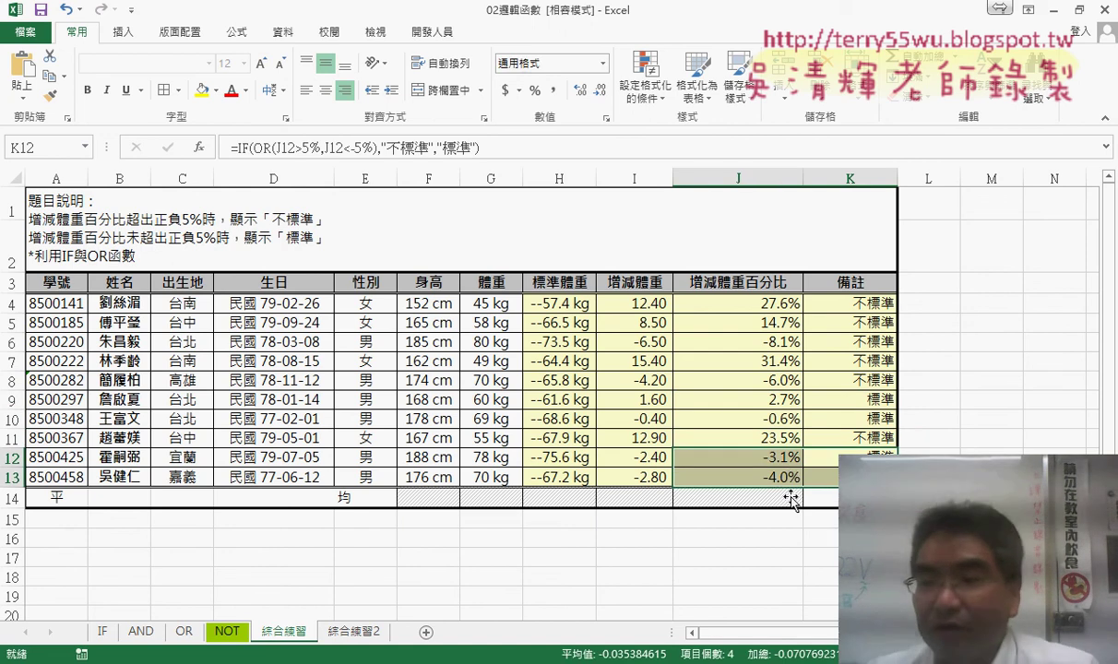
click(885, 306)
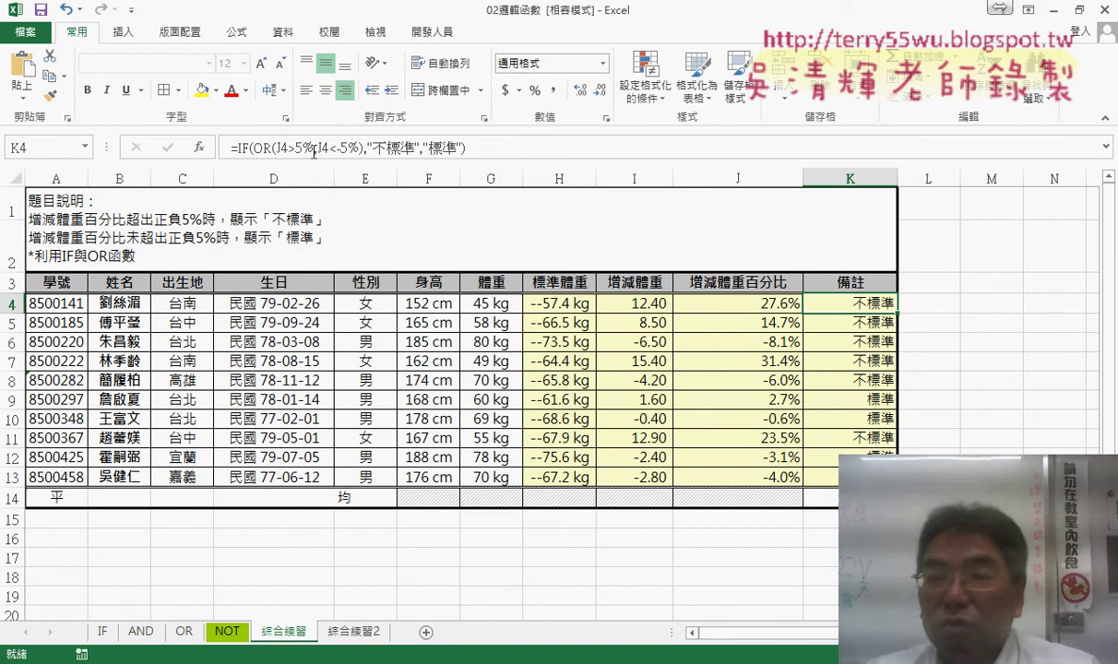
Enter the heading AND in L3 and widen column L
click(941, 287)
text(A)
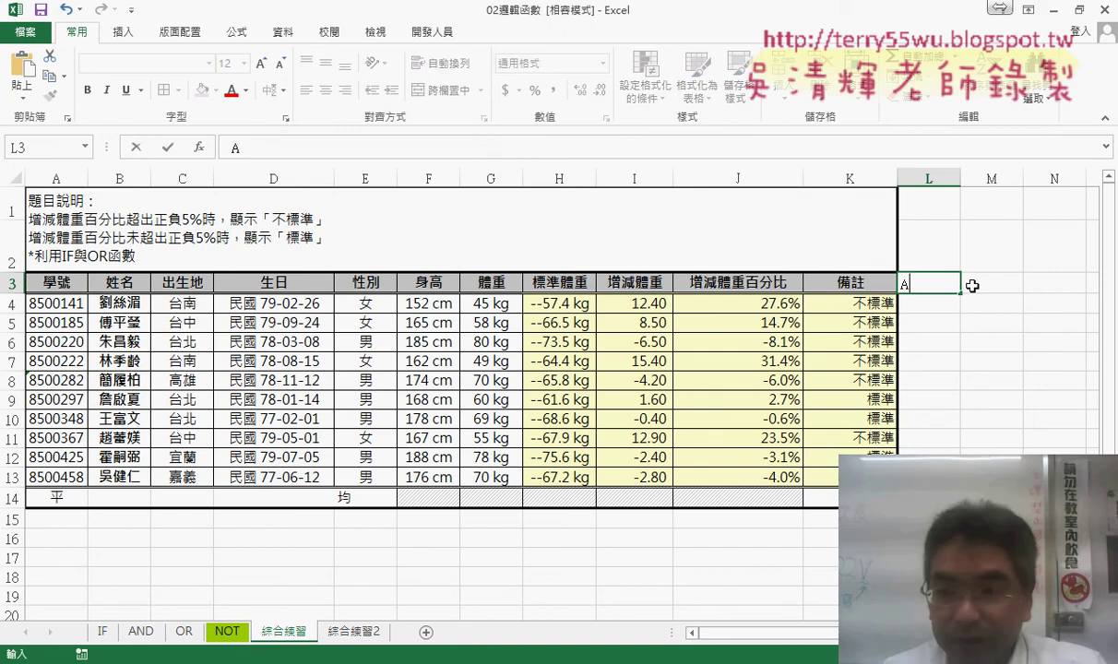
text(ND)
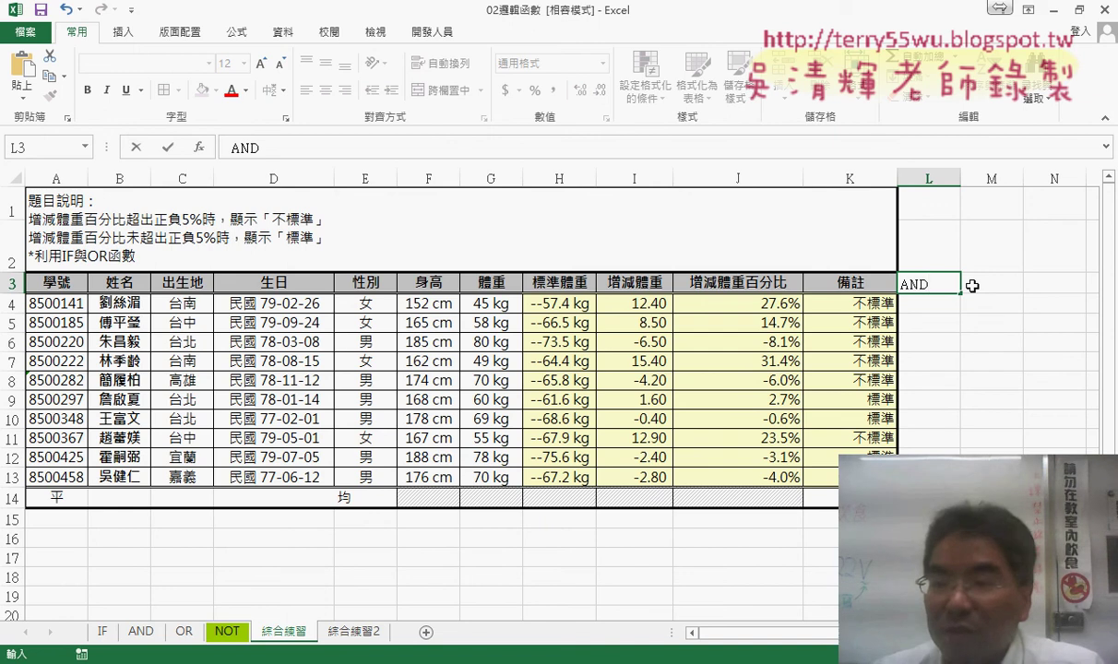
click(988, 418)
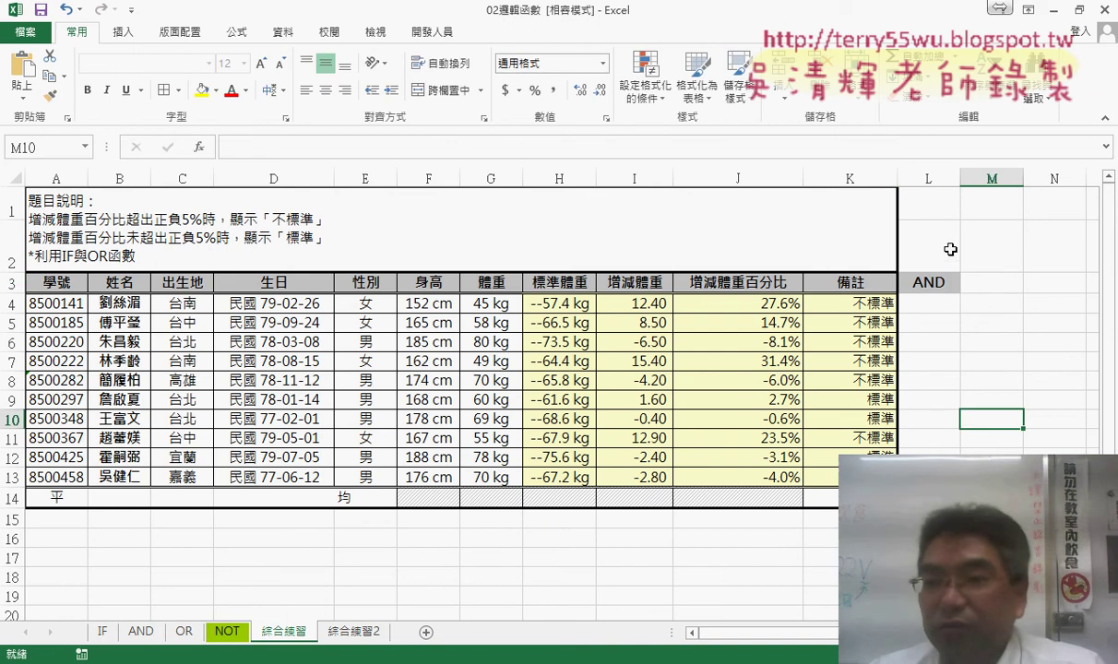
drag(959, 178, 979, 178)
click(962, 304)
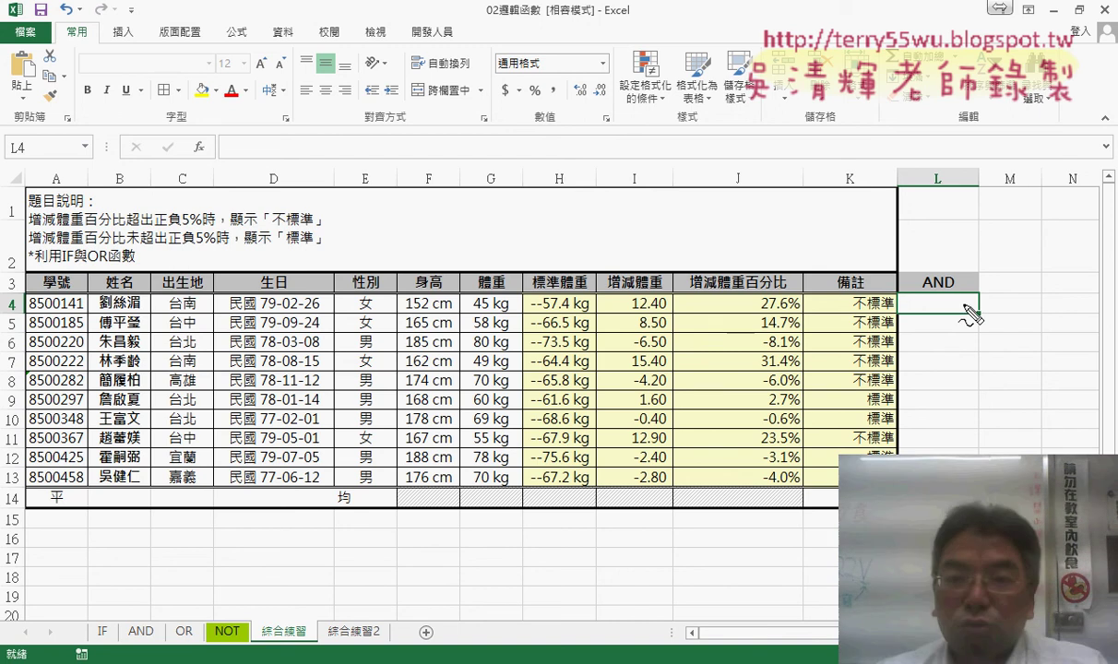
Draw red 5% up and -5% down arrows with labels, and circle -2.40 and -2.80
mouse_move(459, 221)
mouse_down()
mouse_move(568, 222)
mouse_move(514, 212)
mouse_move(513, 113)
mouse_up()
drag(490, 138, 527, 139)
drag(456, 410, 552, 409)
mouse_move(527, 409)
mouse_down()
mouse_move(526, 480)
mouse_move(565, 477)
mouse_up()
drag(629, 187, 599, 237)
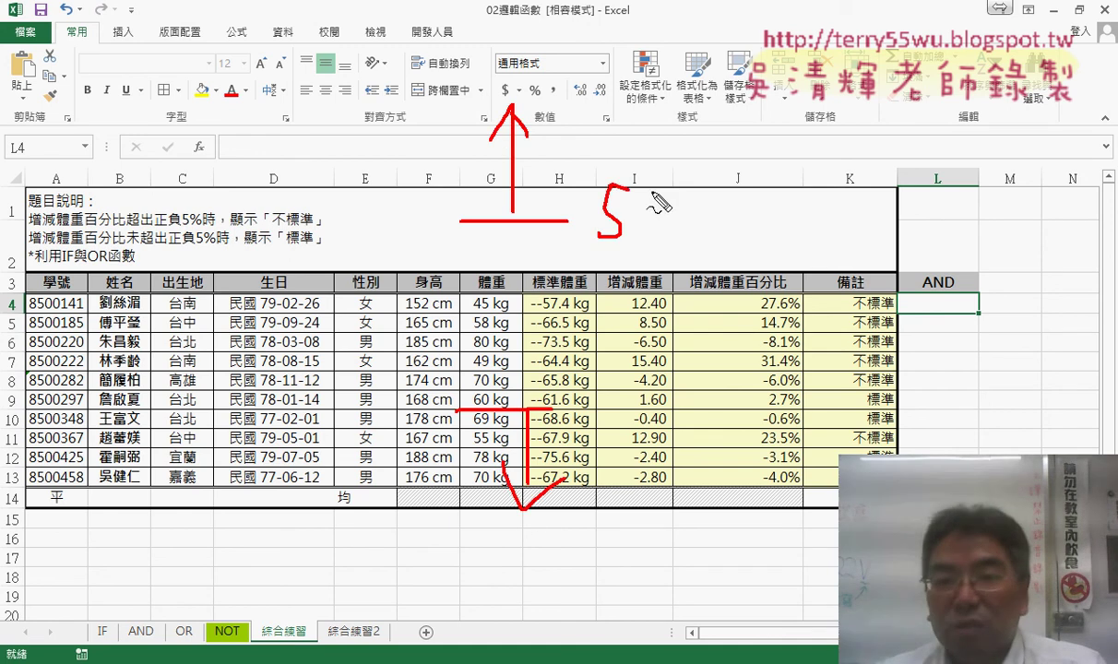
drag(645, 195, 648, 236)
drag(673, 218, 671, 220)
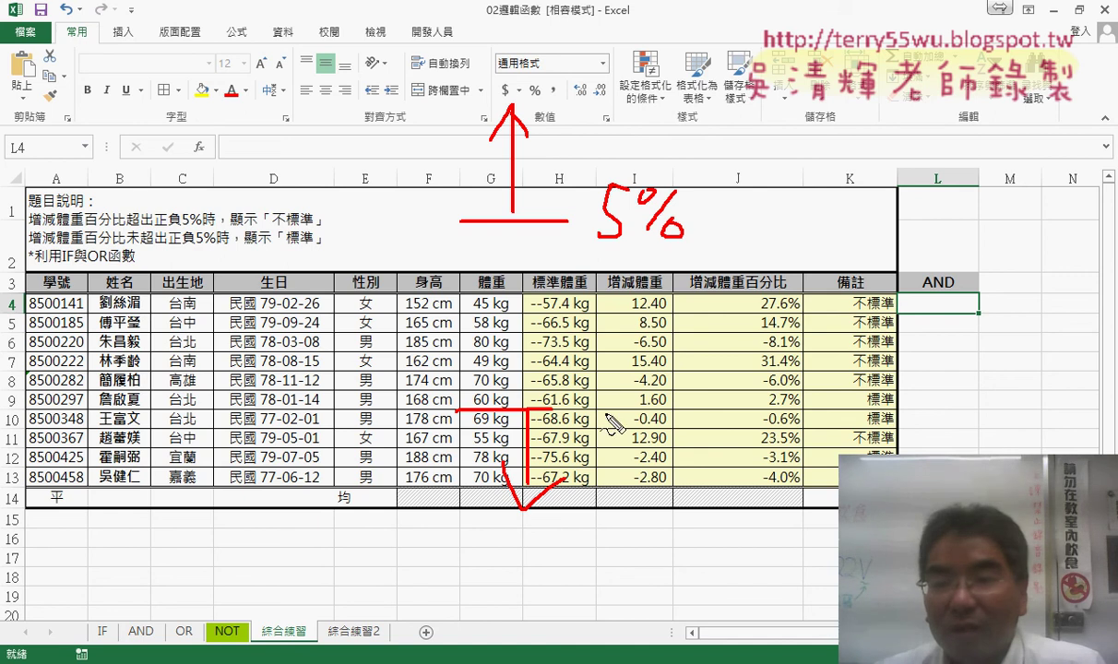
drag(602, 413, 643, 409)
drag(678, 388, 674, 391)
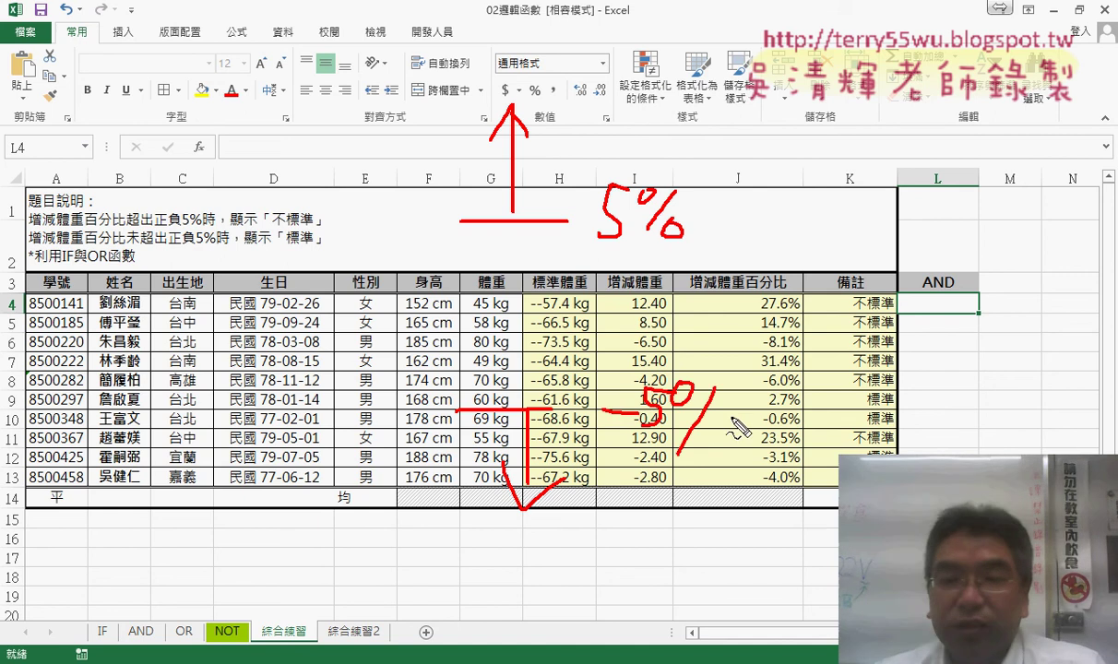
drag(726, 419, 724, 422)
mouse_move(550, 175)
mouse_down()
mouse_move(599, 166)
mouse_move(554, 180)
mouse_up()
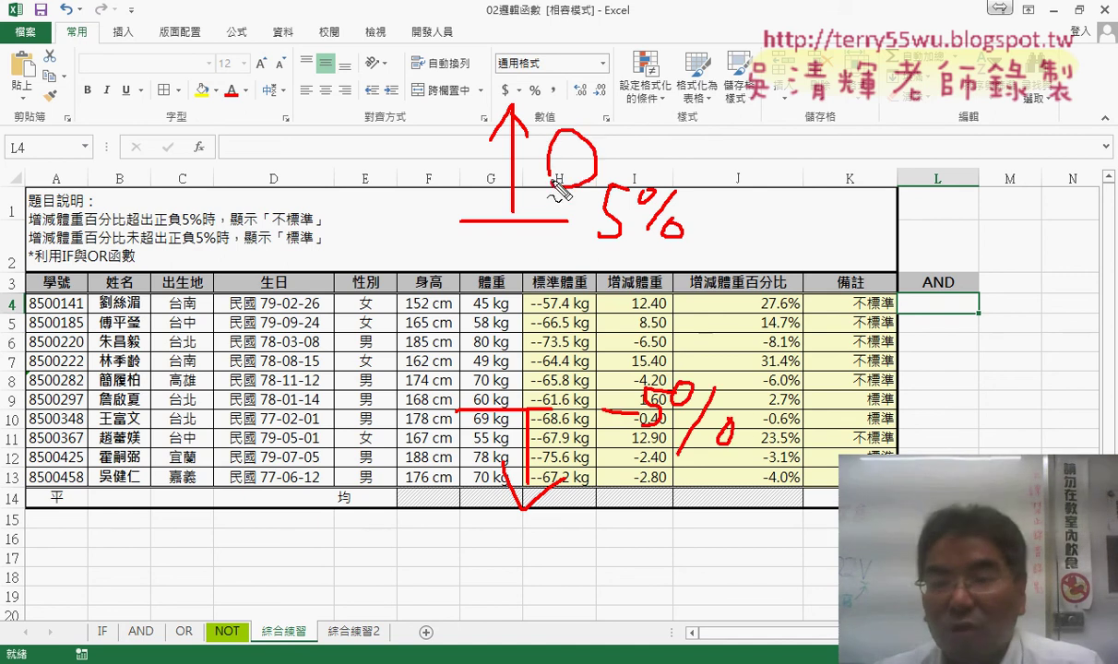
drag(641, 449, 647, 528)
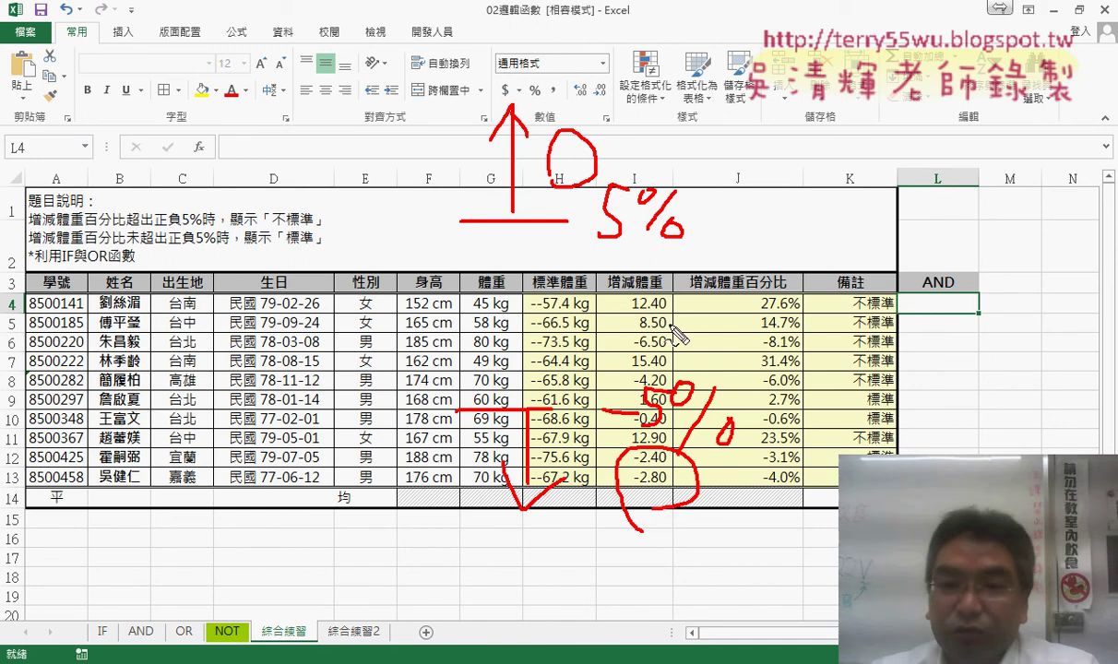
Circle the 標準體重 values in red and cross out the 增減體重 header
drag(528, 369, 509, 357)
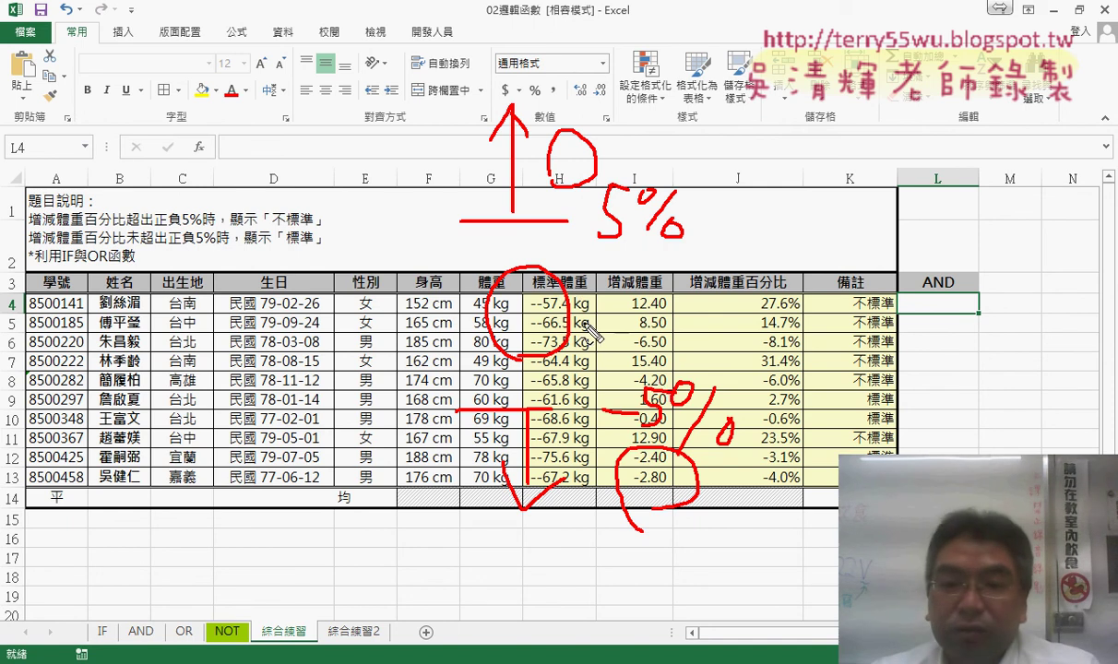
drag(516, 406, 635, 413)
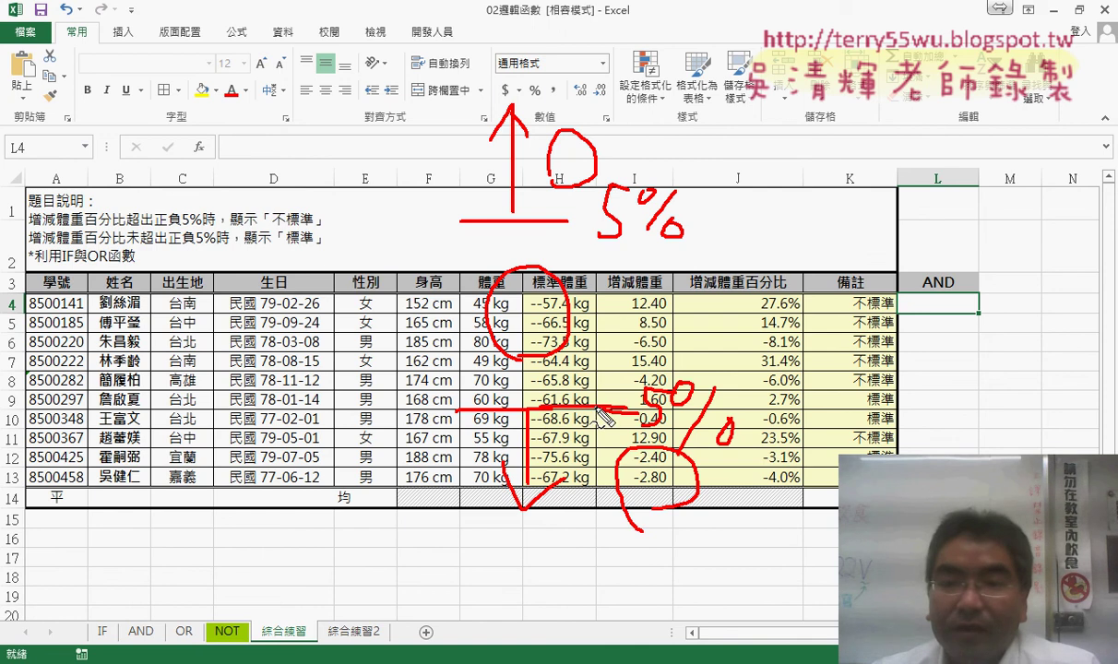
mouse_move(513, 221)
mouse_down()
mouse_move(602, 225)
mouse_move(592, 297)
mouse_up()
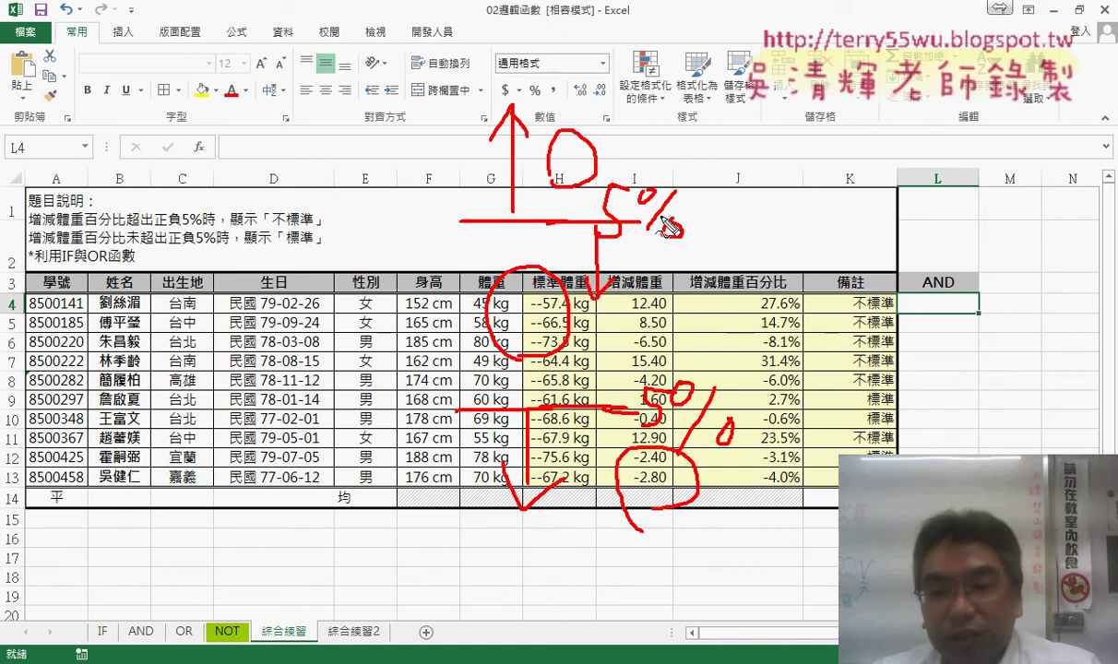
mouse_move(683, 392)
mouse_down()
mouse_move(670, 297)
mouse_move(673, 309)
mouse_up()
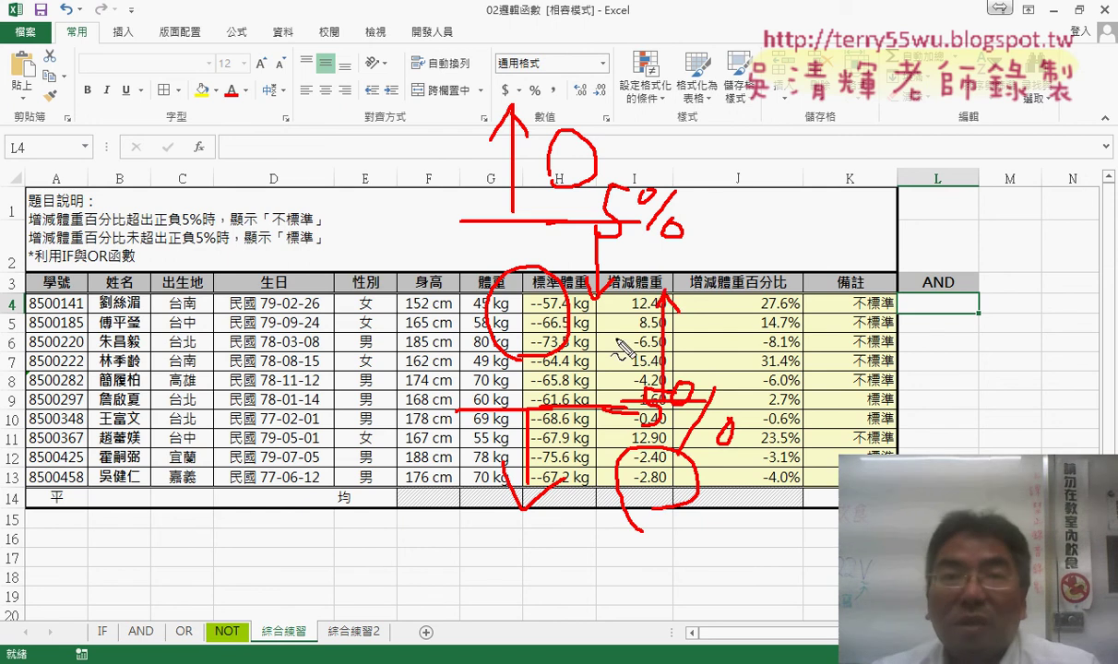
drag(618, 345, 610, 341)
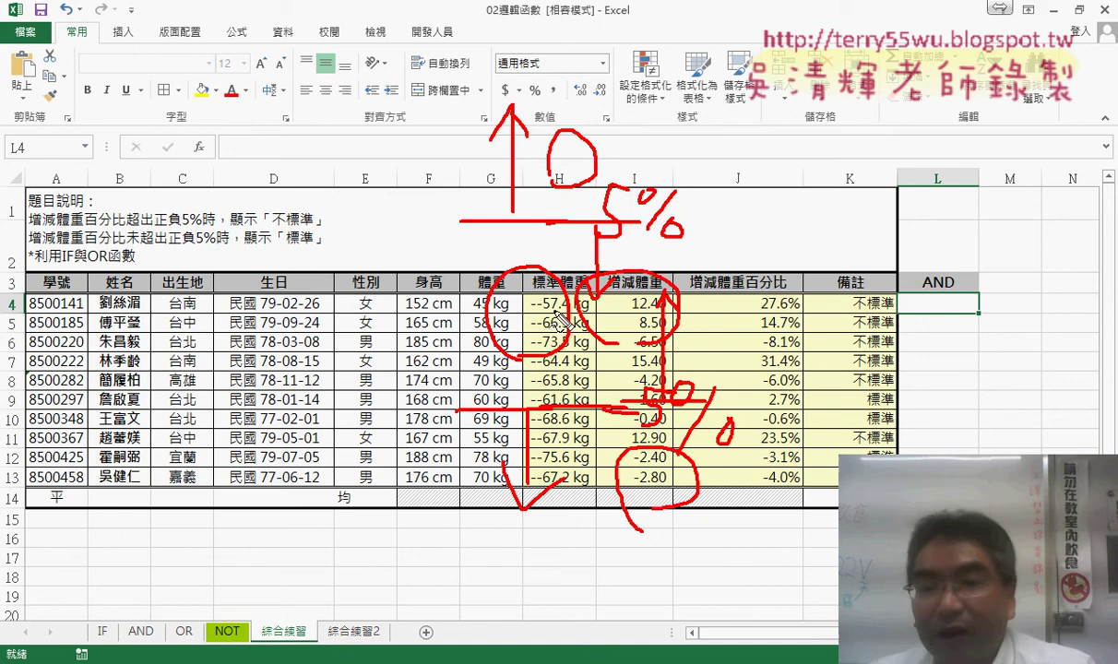
drag(645, 263, 628, 336)
drag(599, 272, 682, 277)
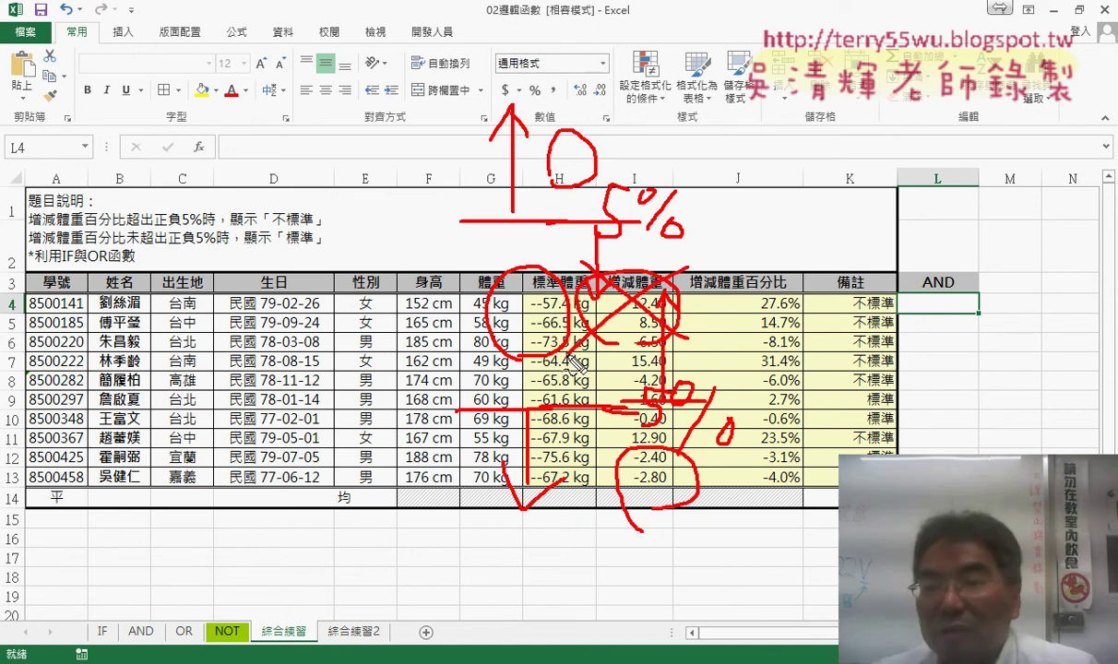
Circle the AND header, write "or" above 備註, and underline 不標準 in K4
drag(926, 269, 952, 294)
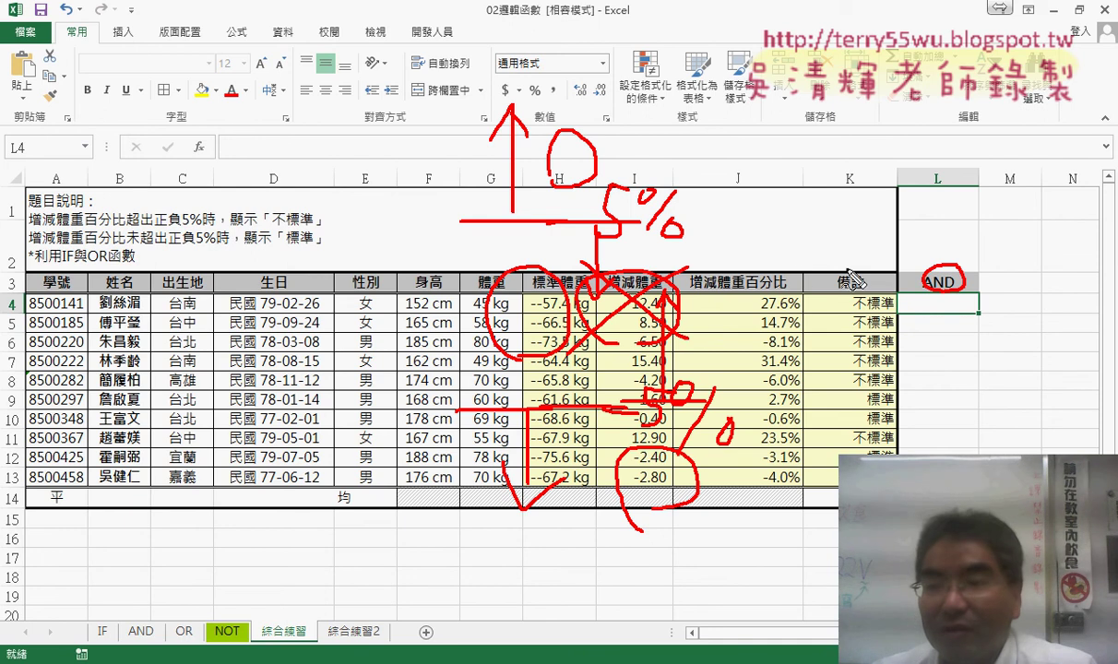
drag(853, 255, 887, 259)
drag(932, 300, 950, 296)
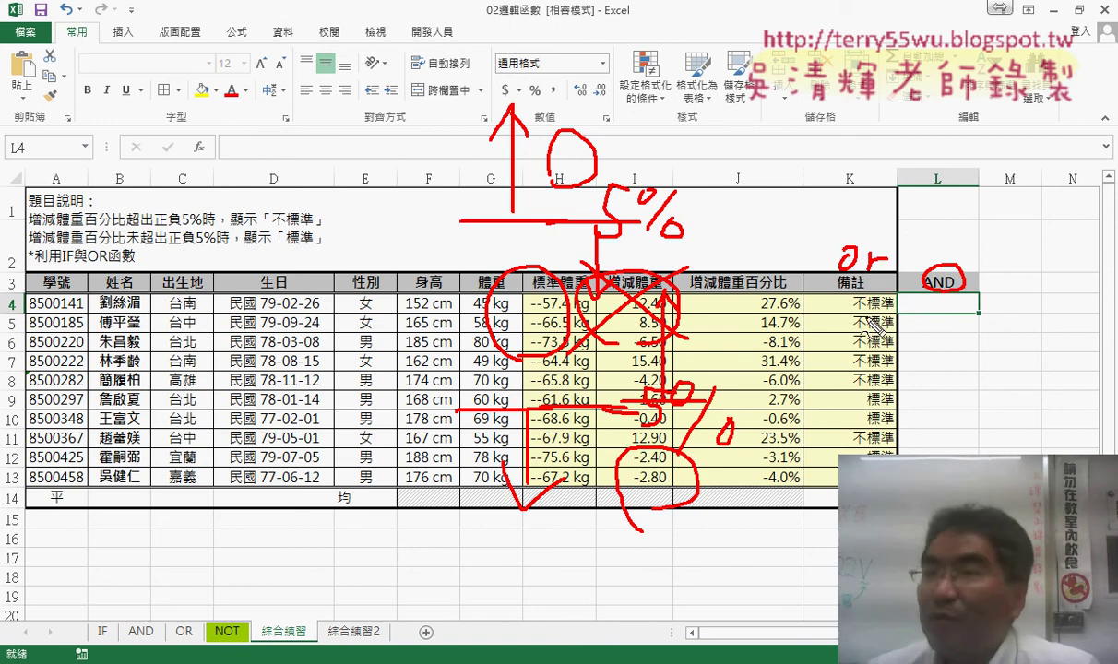
drag(855, 314, 899, 312)
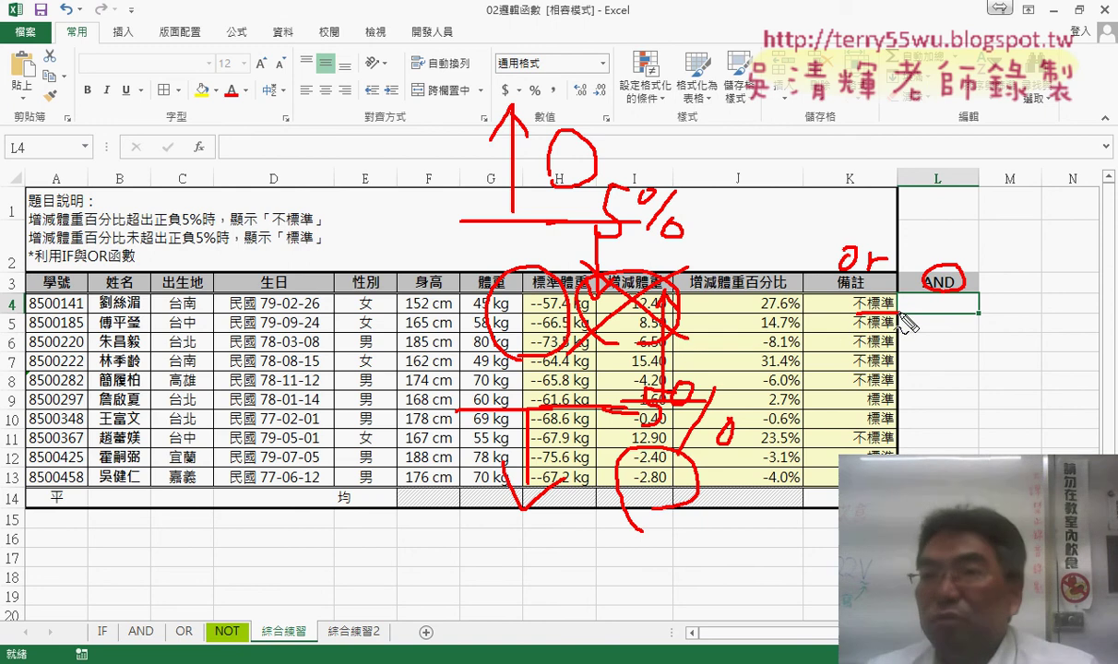